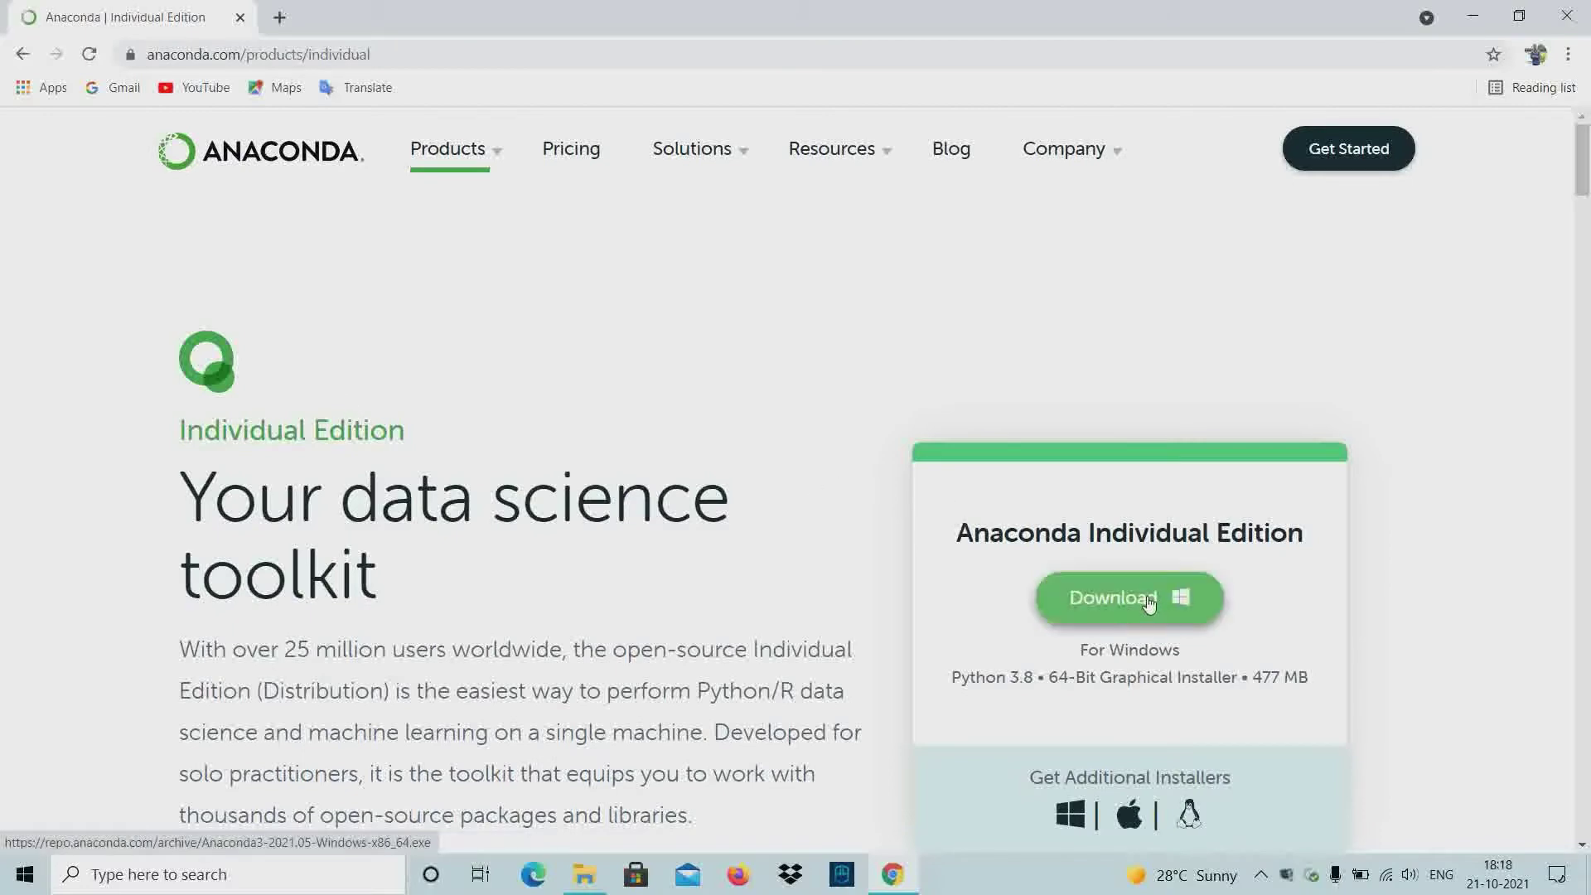
Look over the Anaconda Individual Edition page, from the product overview down to the additional installers and back
scroll(773, 547, "down", 15)
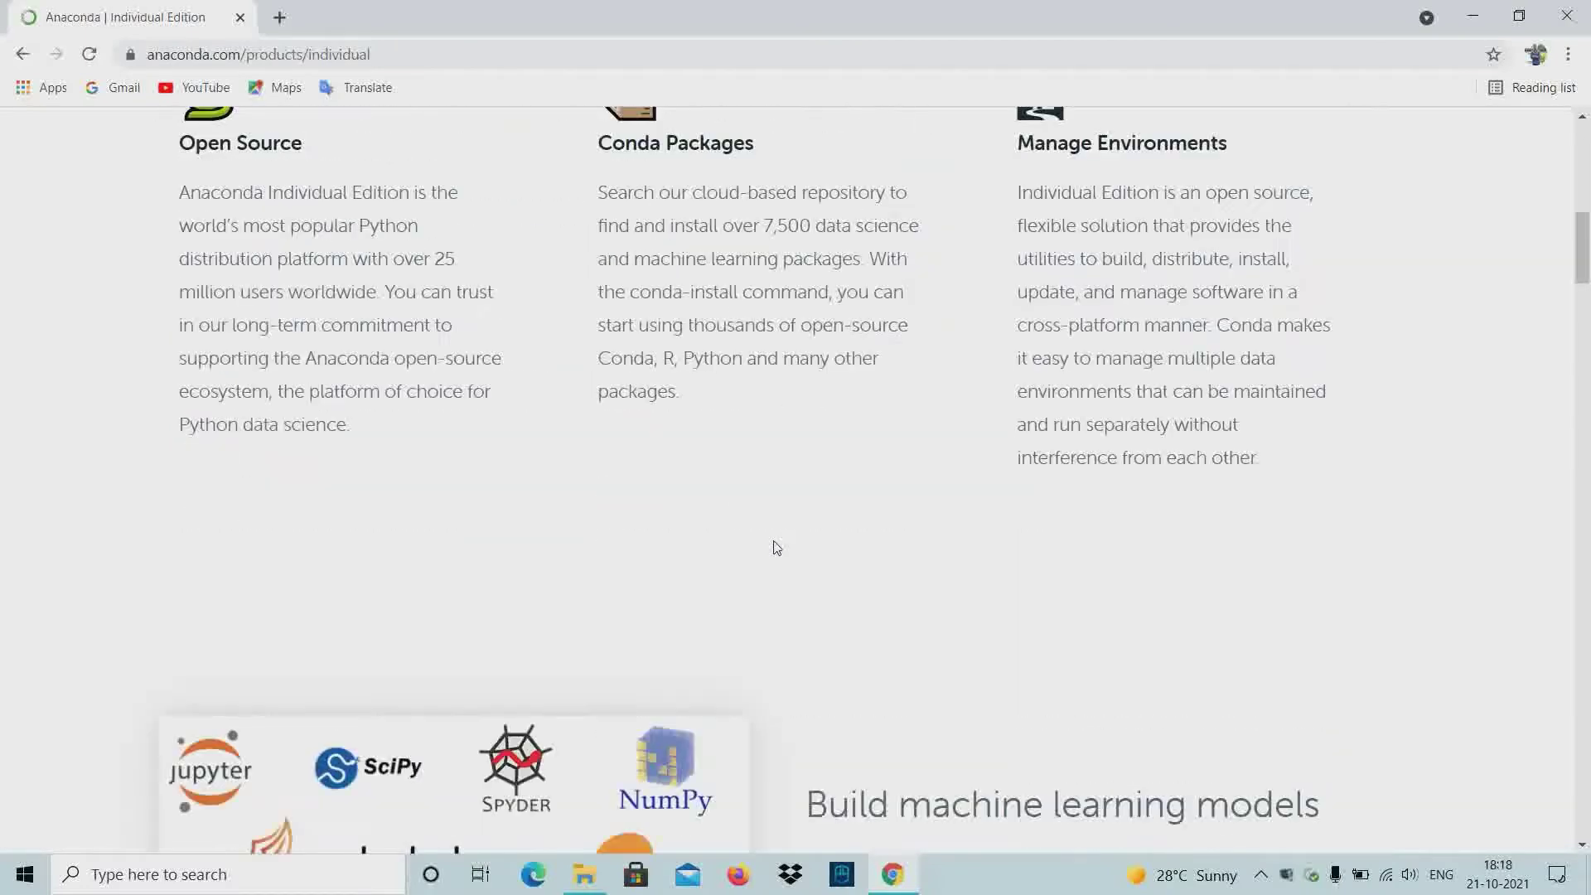
scroll(777, 547, "down", 20)
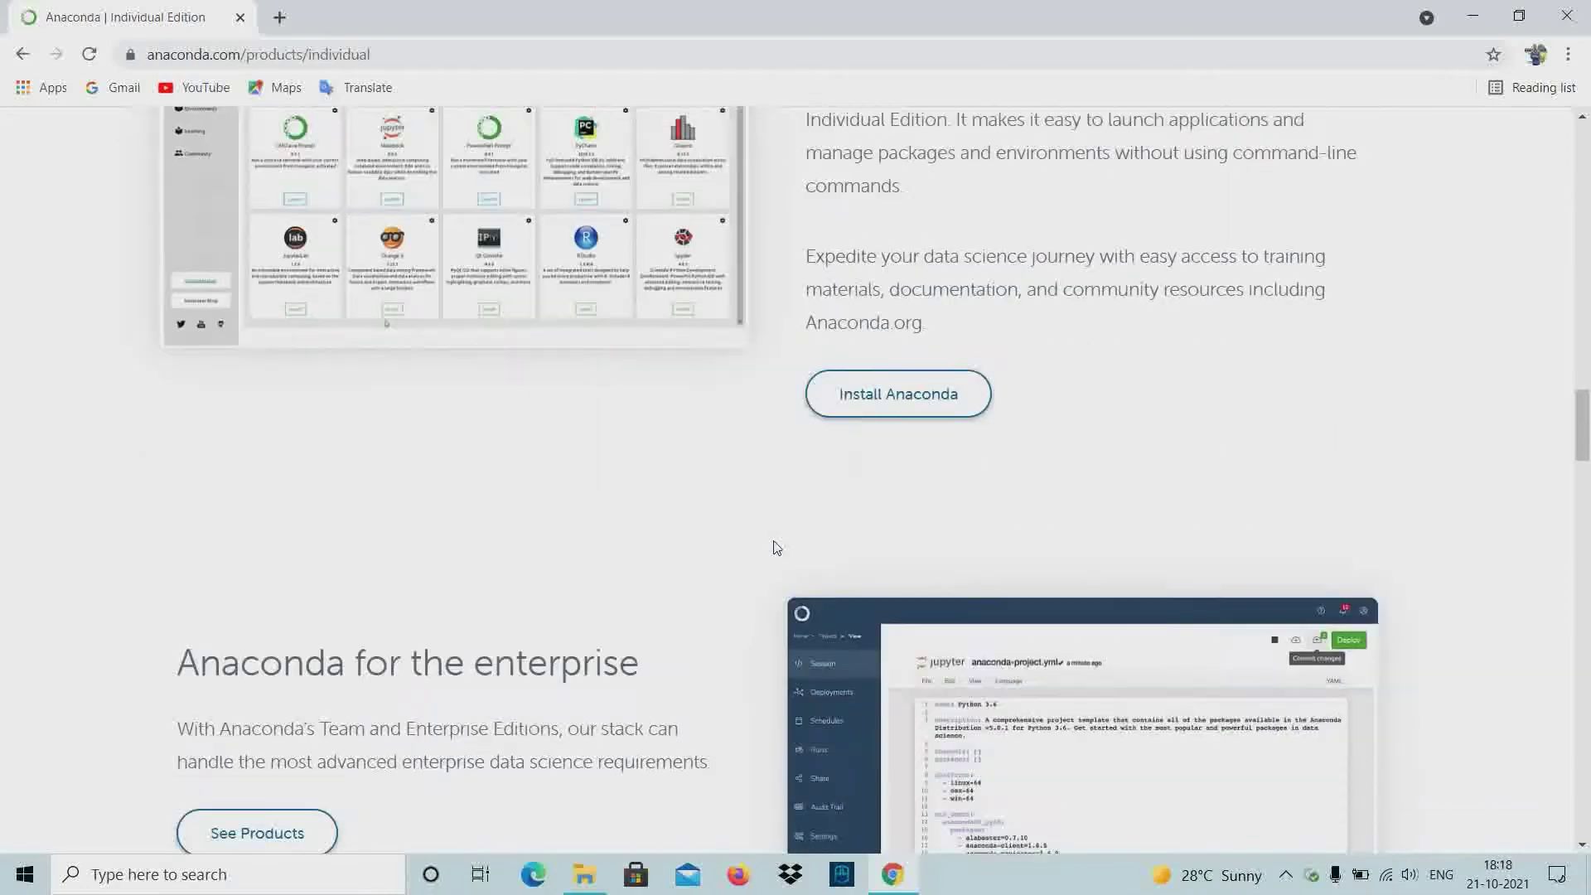
scroll(777, 547, "down", 15)
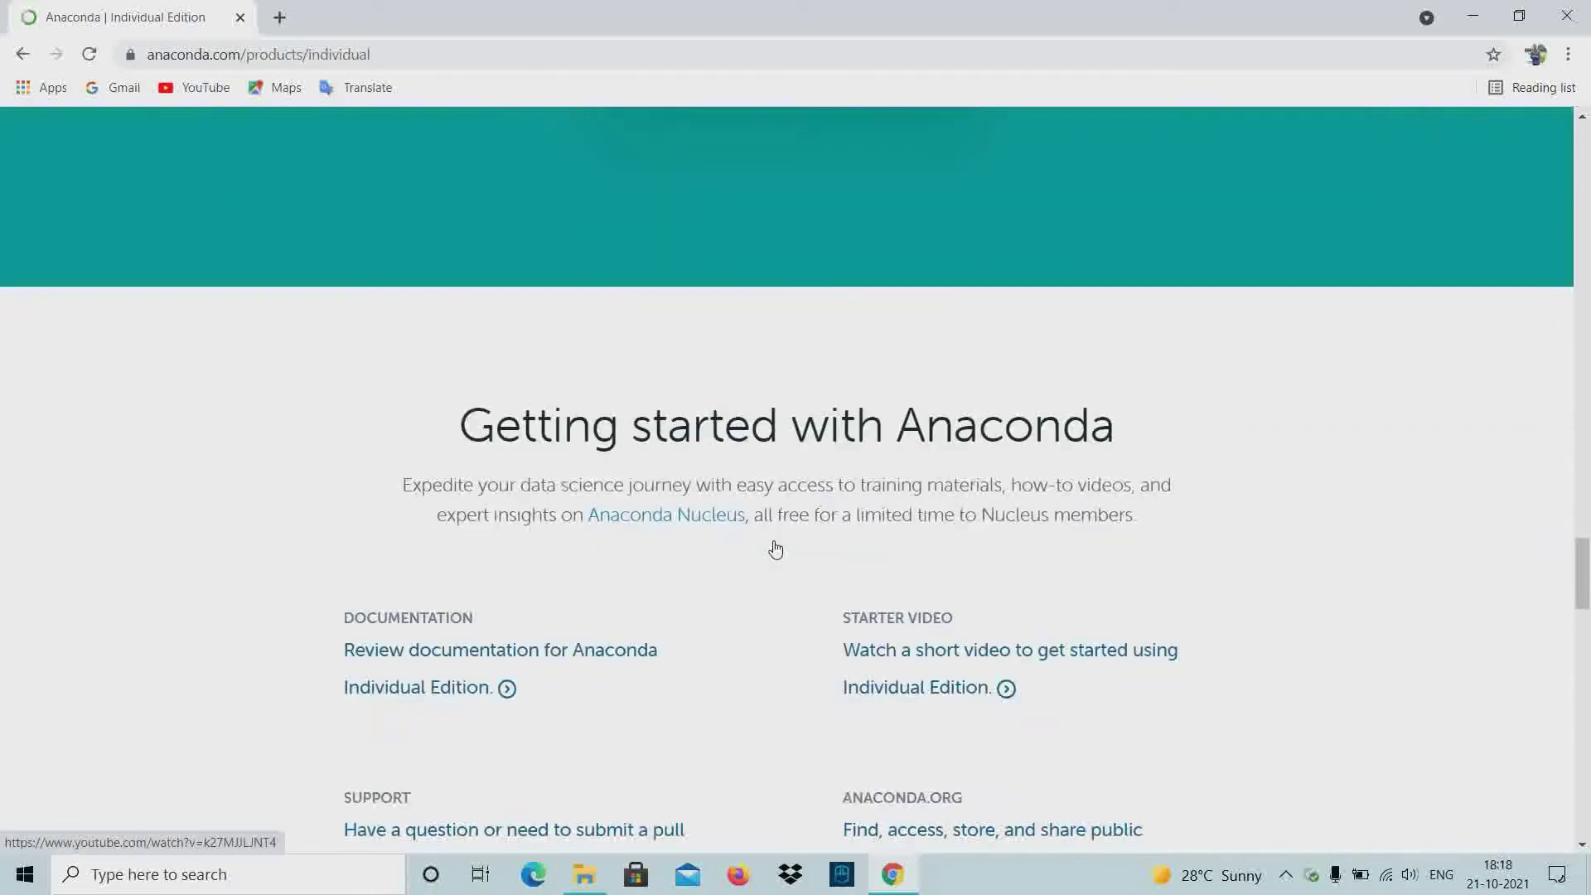
scroll(776, 547, "down", 15)
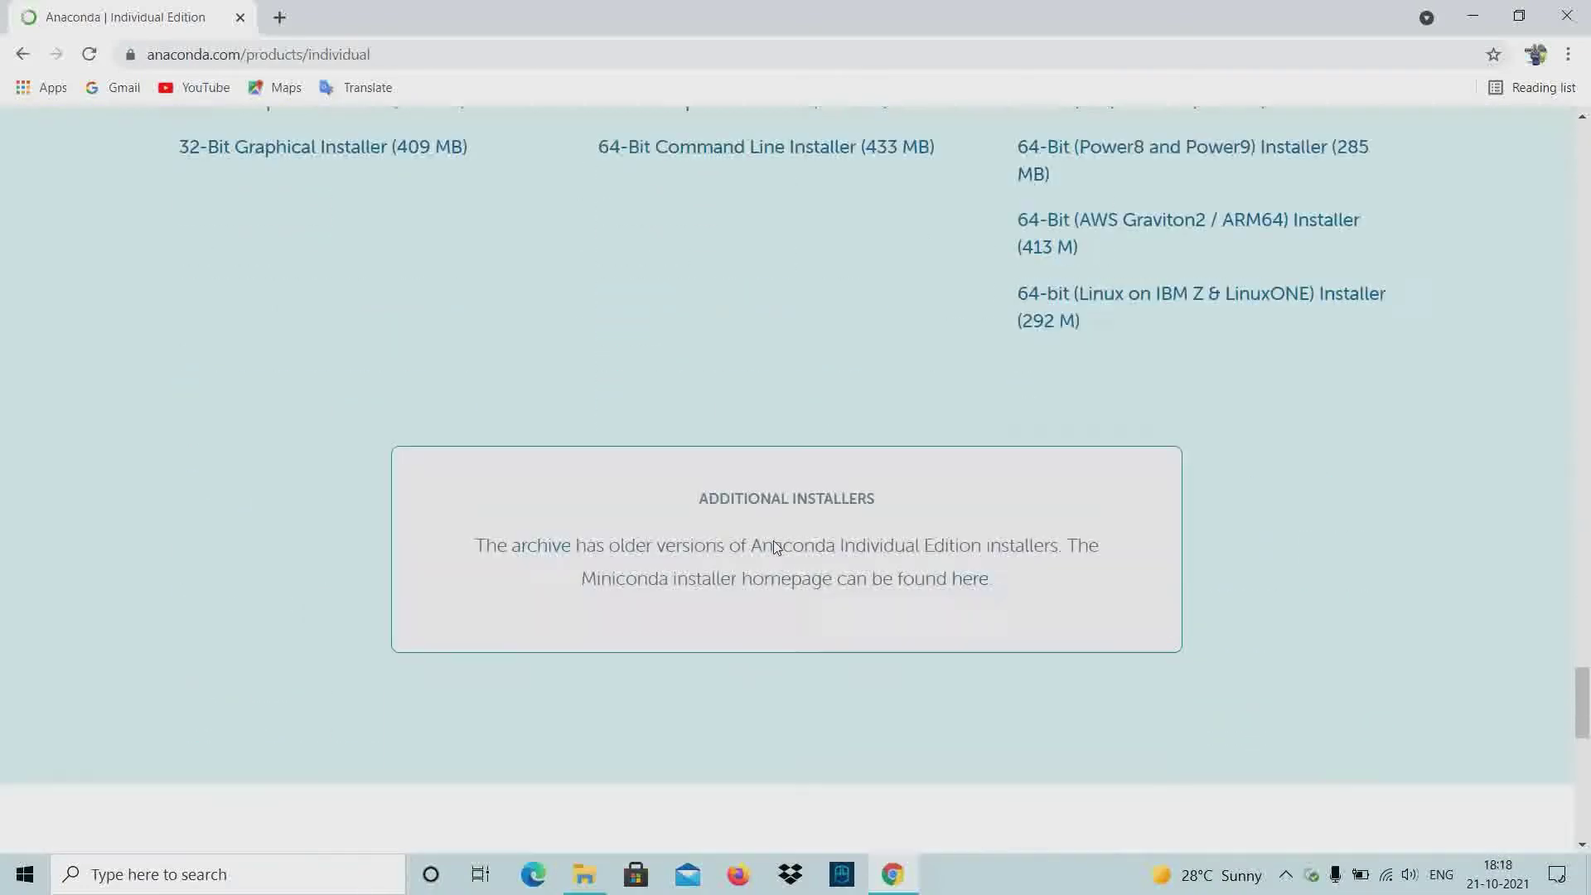
scroll(873, 550, "down", 5)
scroll(756, 557, "up", 9)
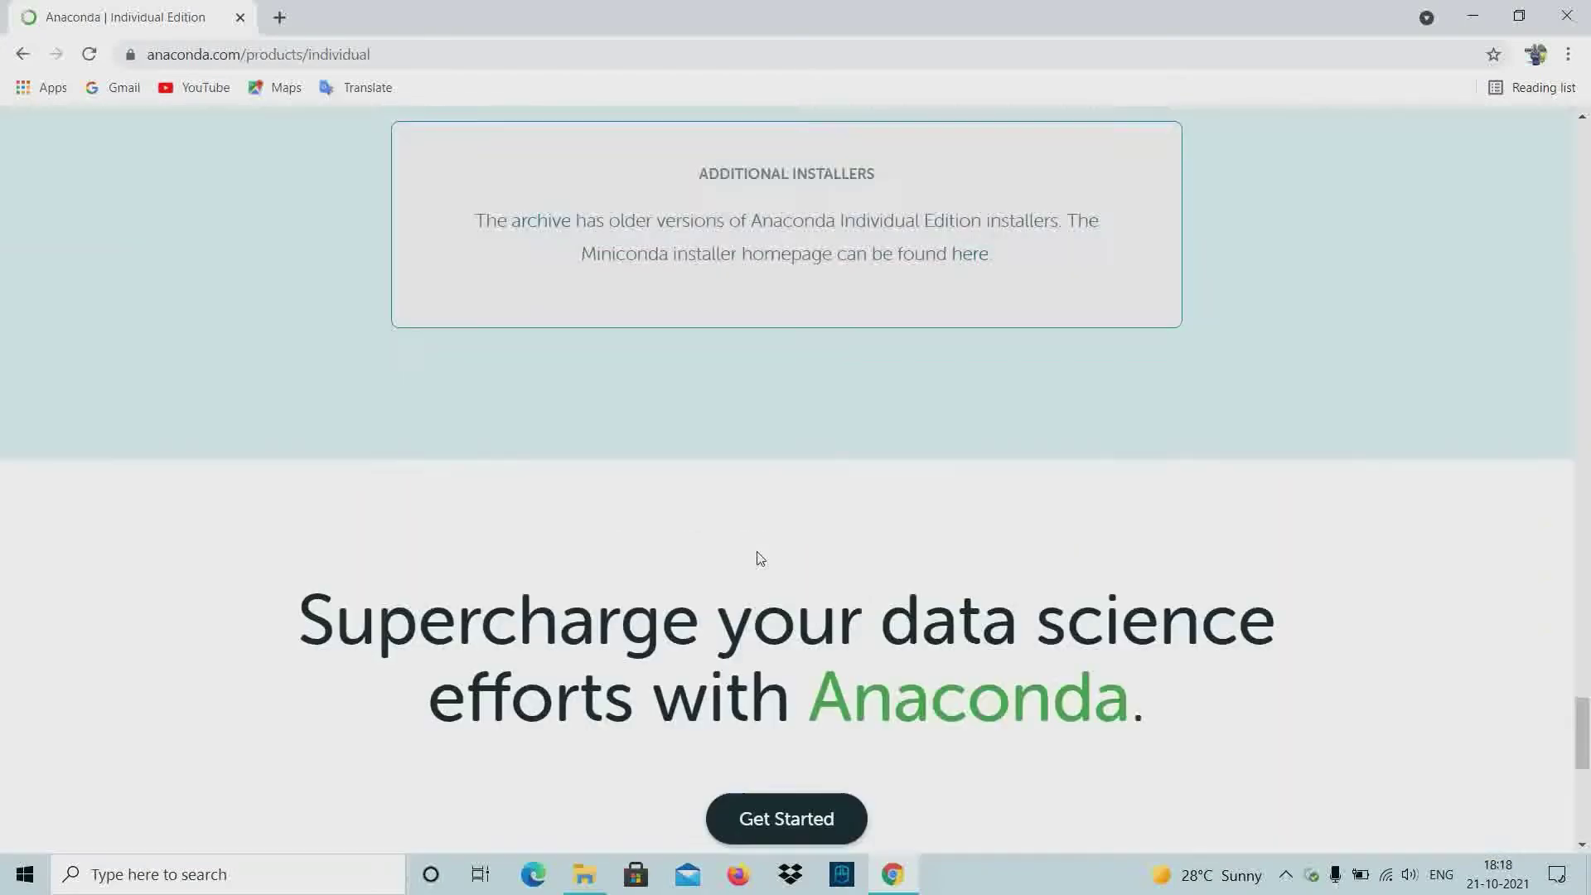
scroll(898, 563, "up", 15)
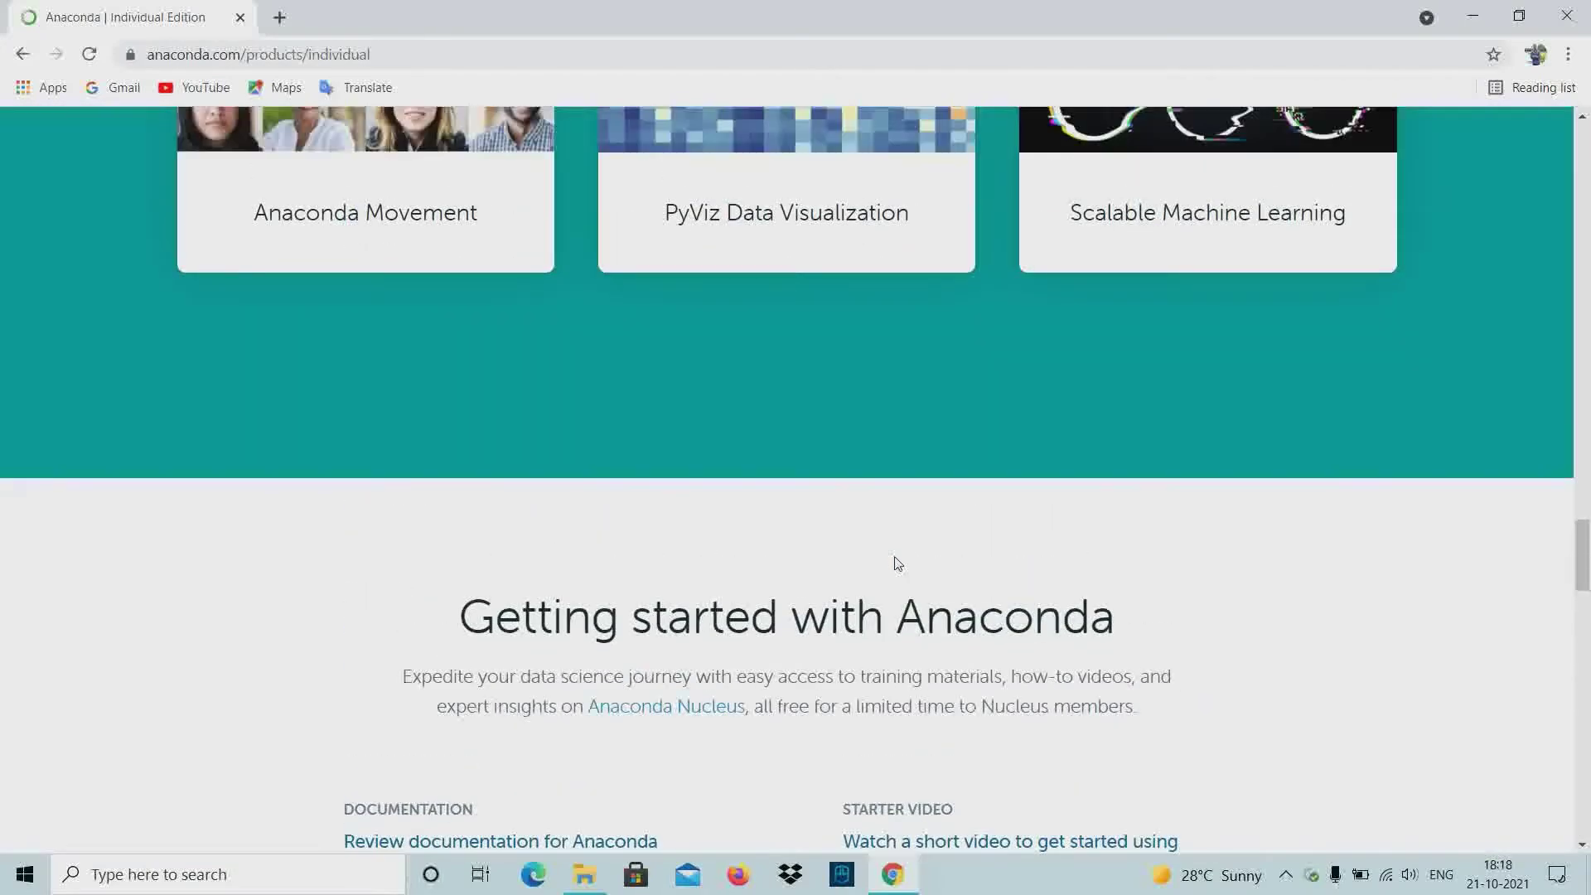
scroll(698, 561, "up", 15)
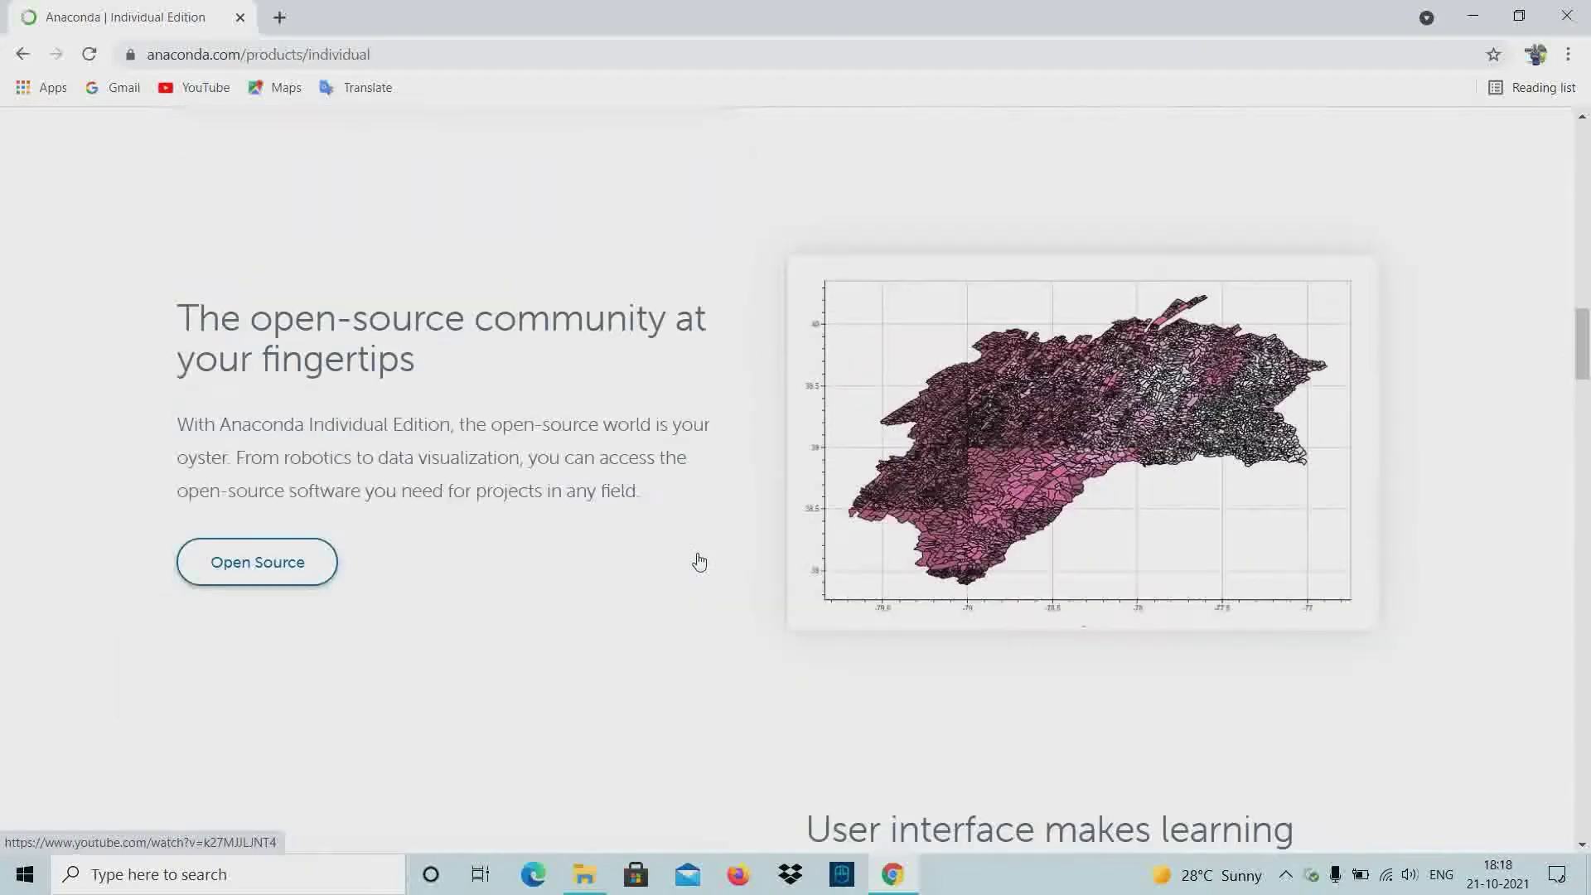
scroll(606, 561, "up", 15)
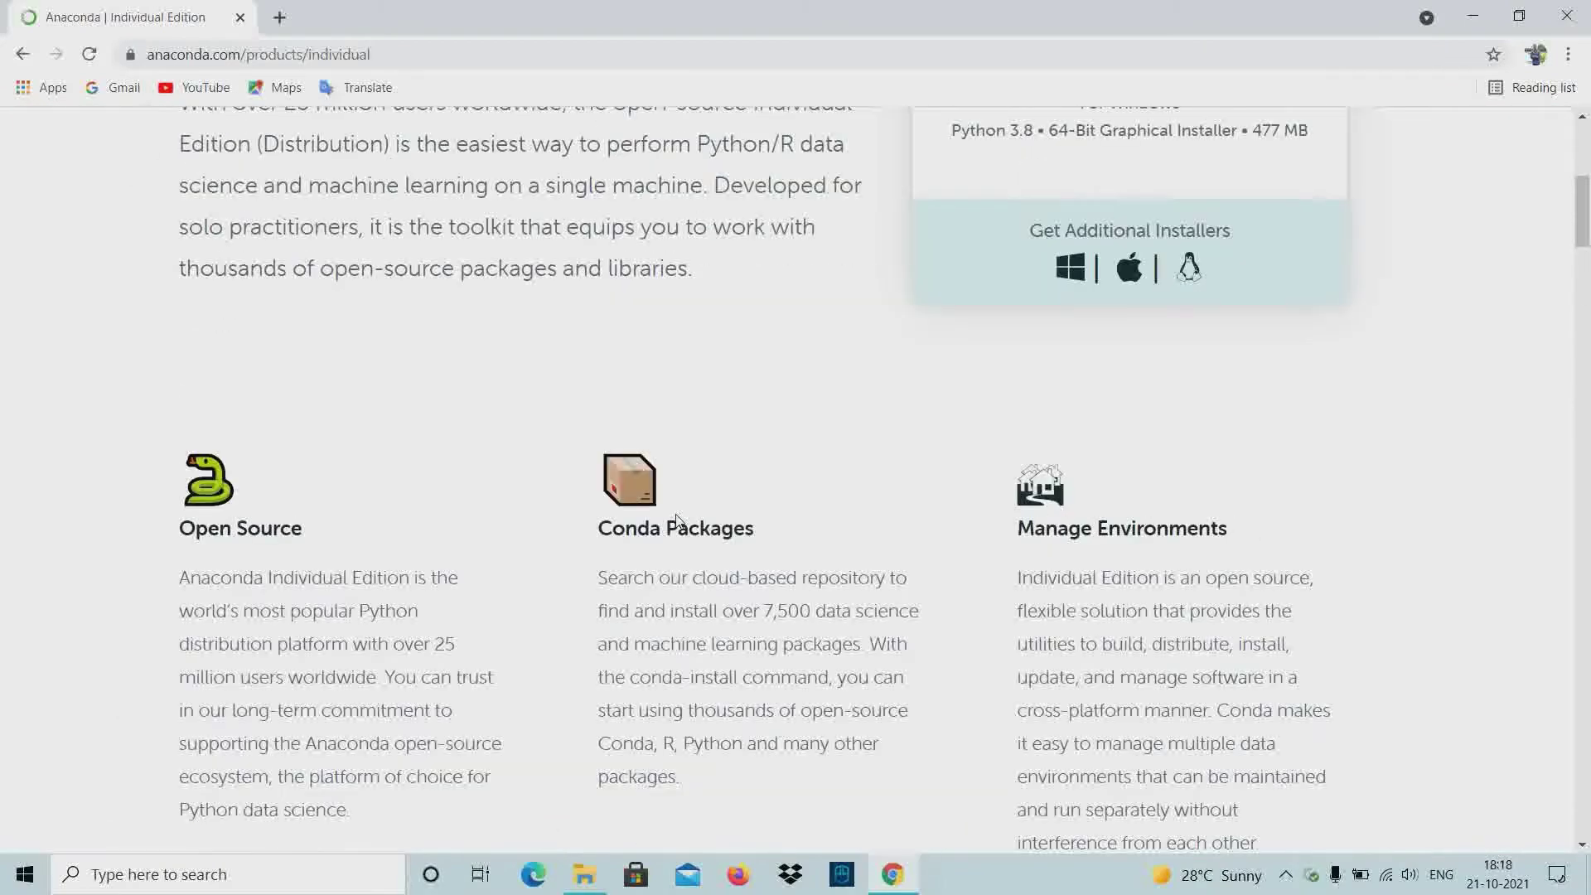
Read the Individual Edition toolkit description, the Conda Packages section and the machine learning packages overview
scroll(599, 528, "down", 9)
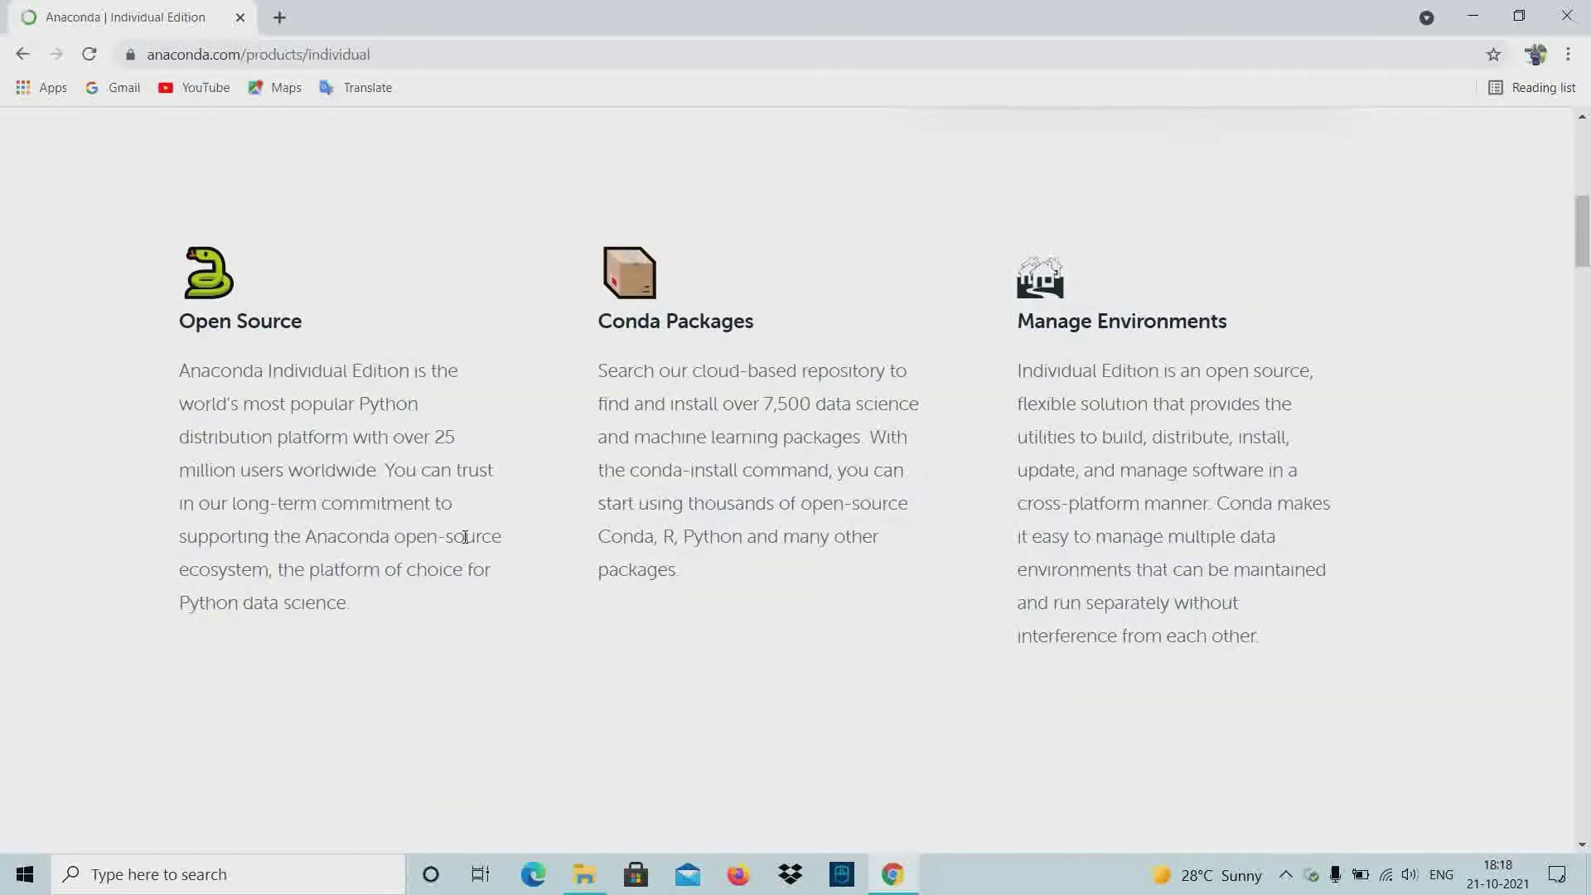
scroll(455, 537, "up", 6)
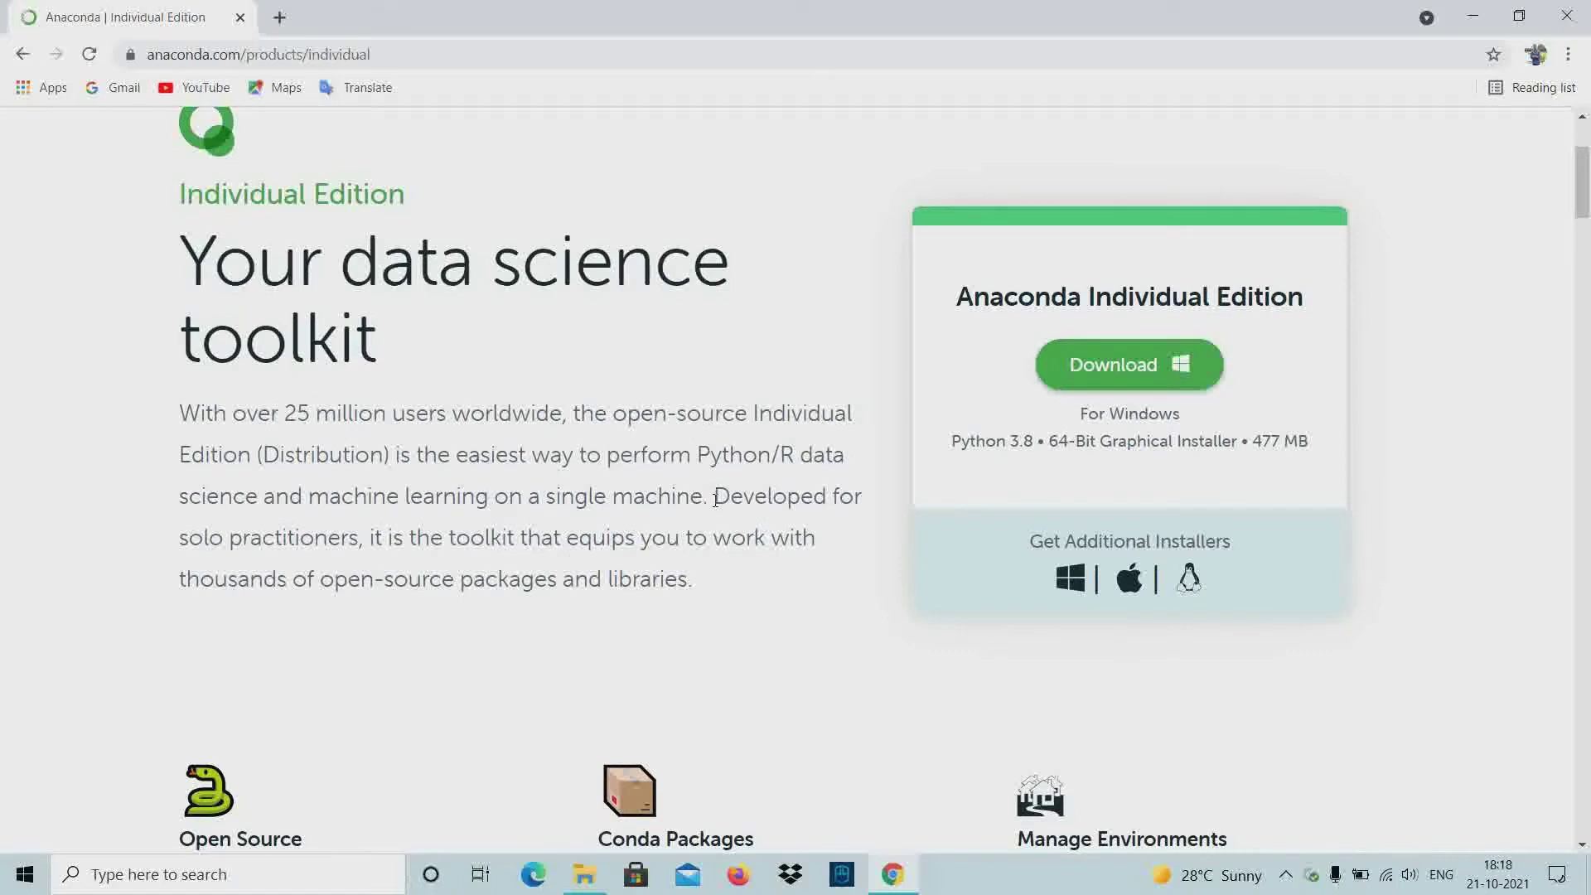
left_click_drag(714, 495, 854, 497)
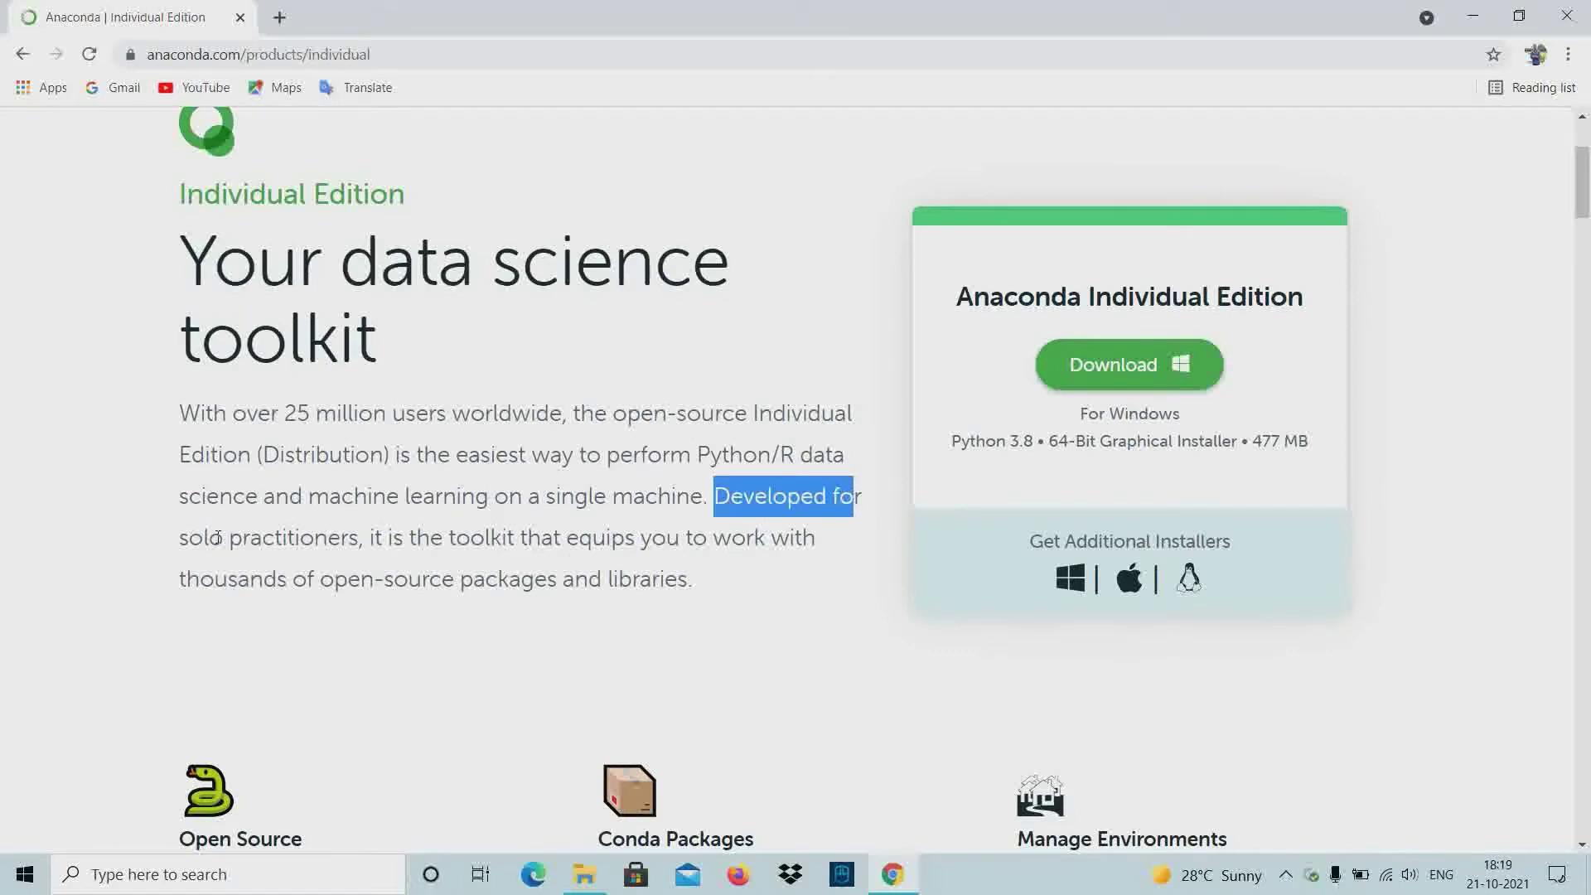
left_click_drag(217, 538, 326, 538)
left_click_drag(430, 537, 759, 541)
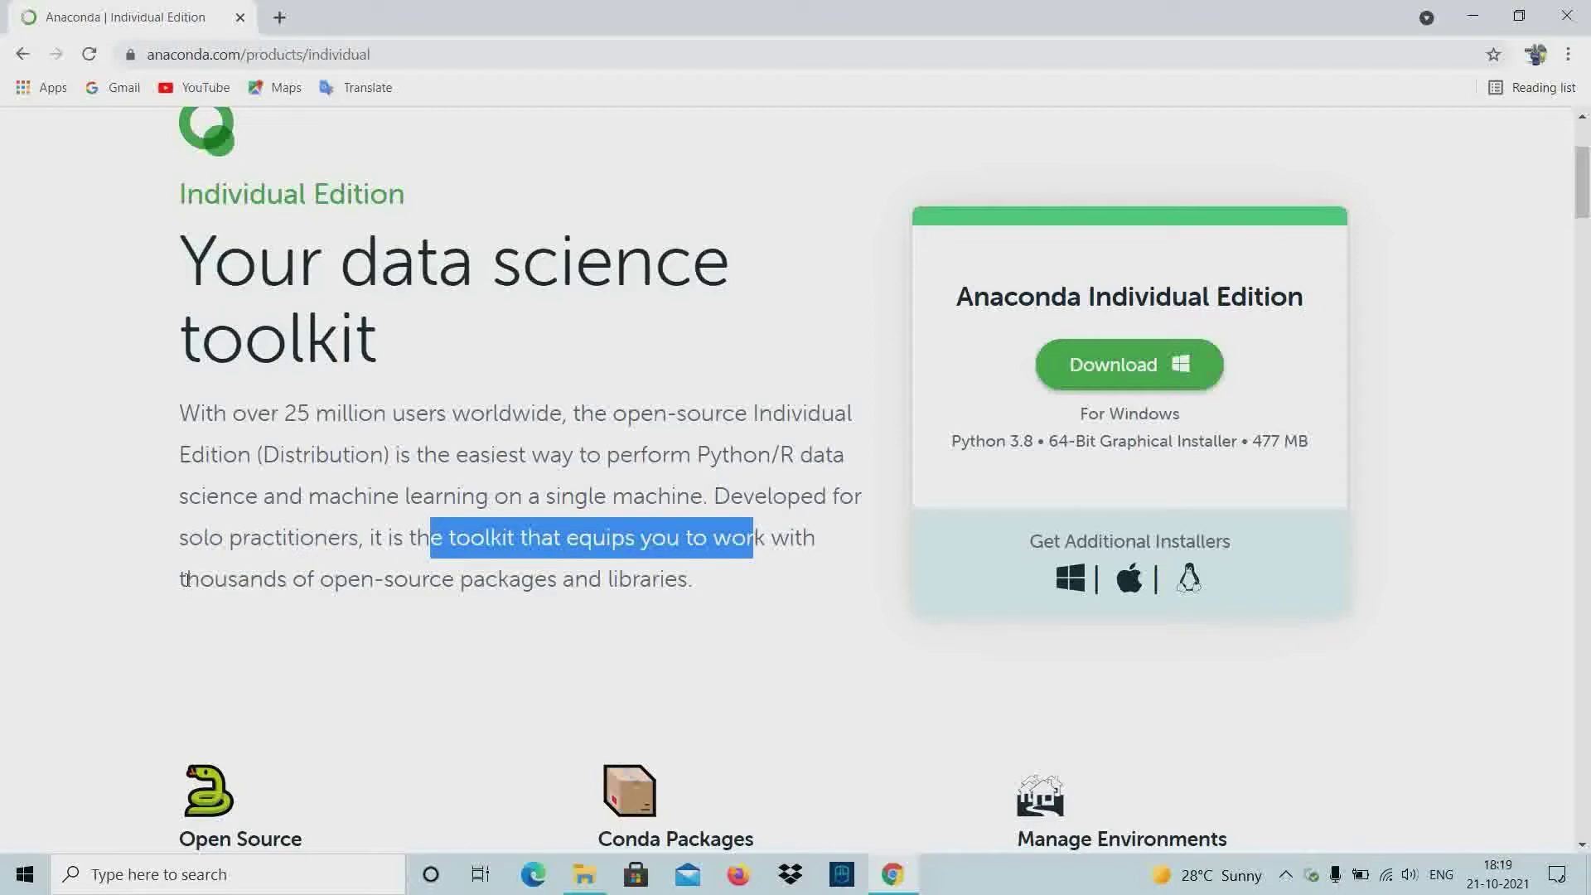
left_click_drag(184, 579, 696, 580)
left_click(656, 584)
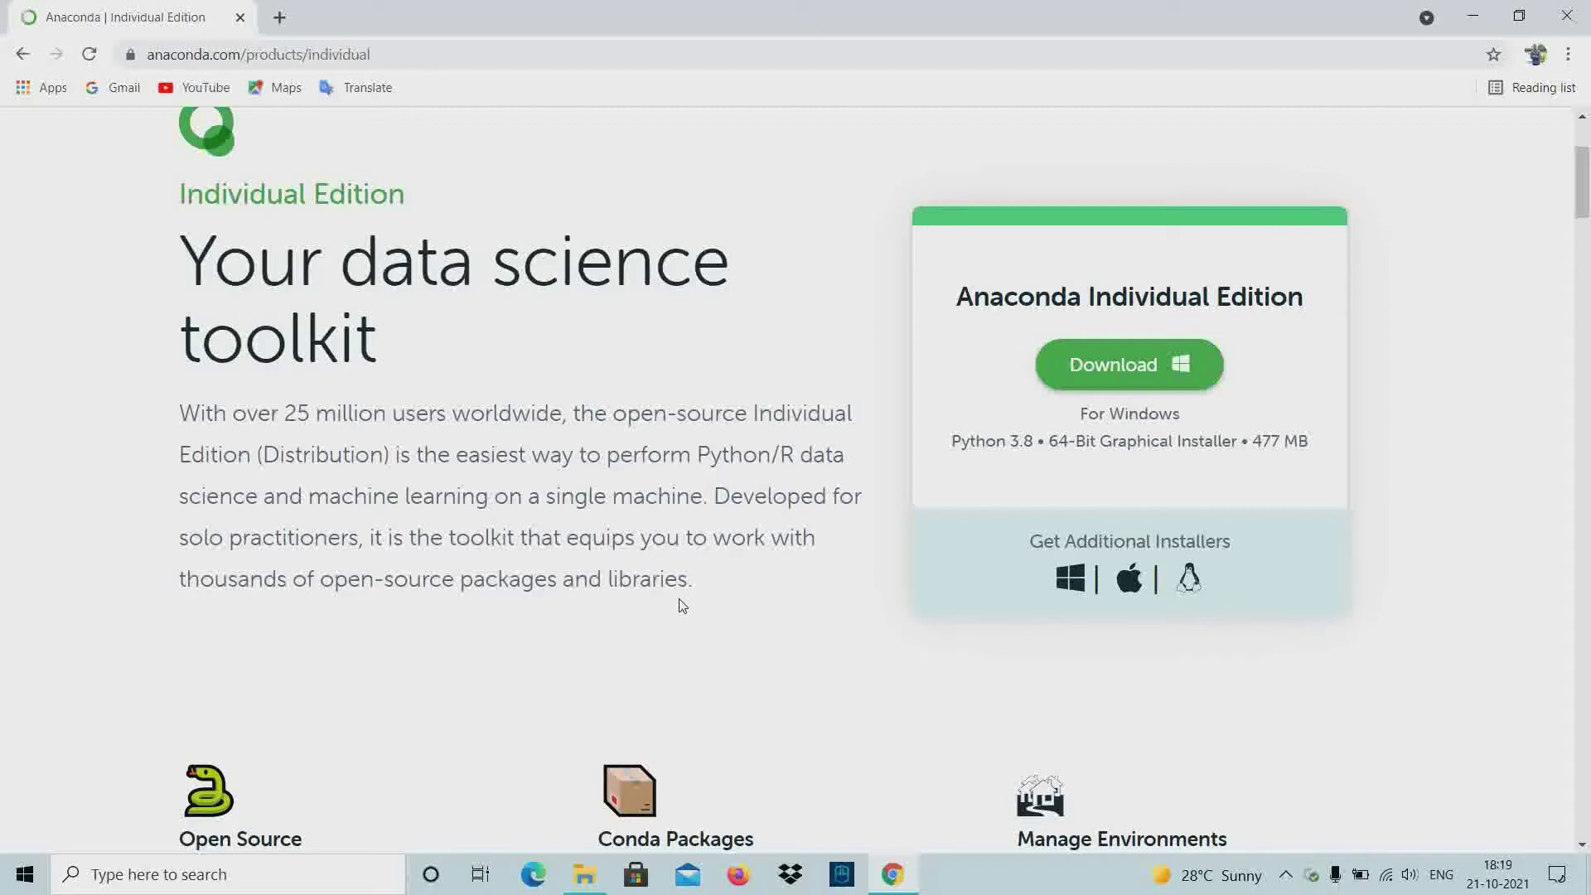
scroll(706, 580, "down", 5)
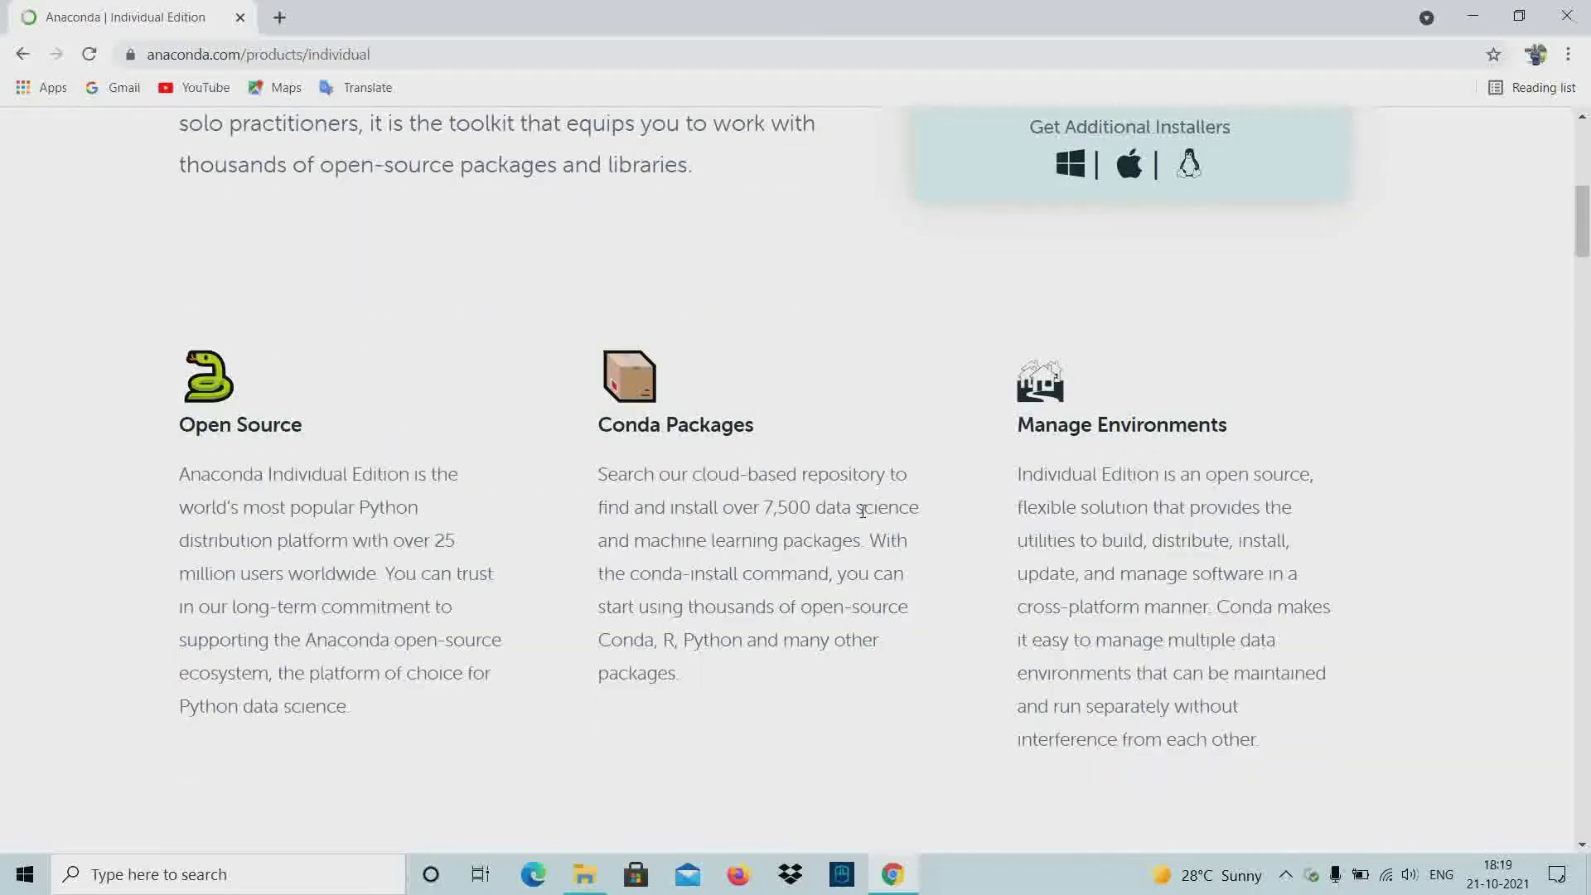
left_click_drag(692, 425, 812, 440)
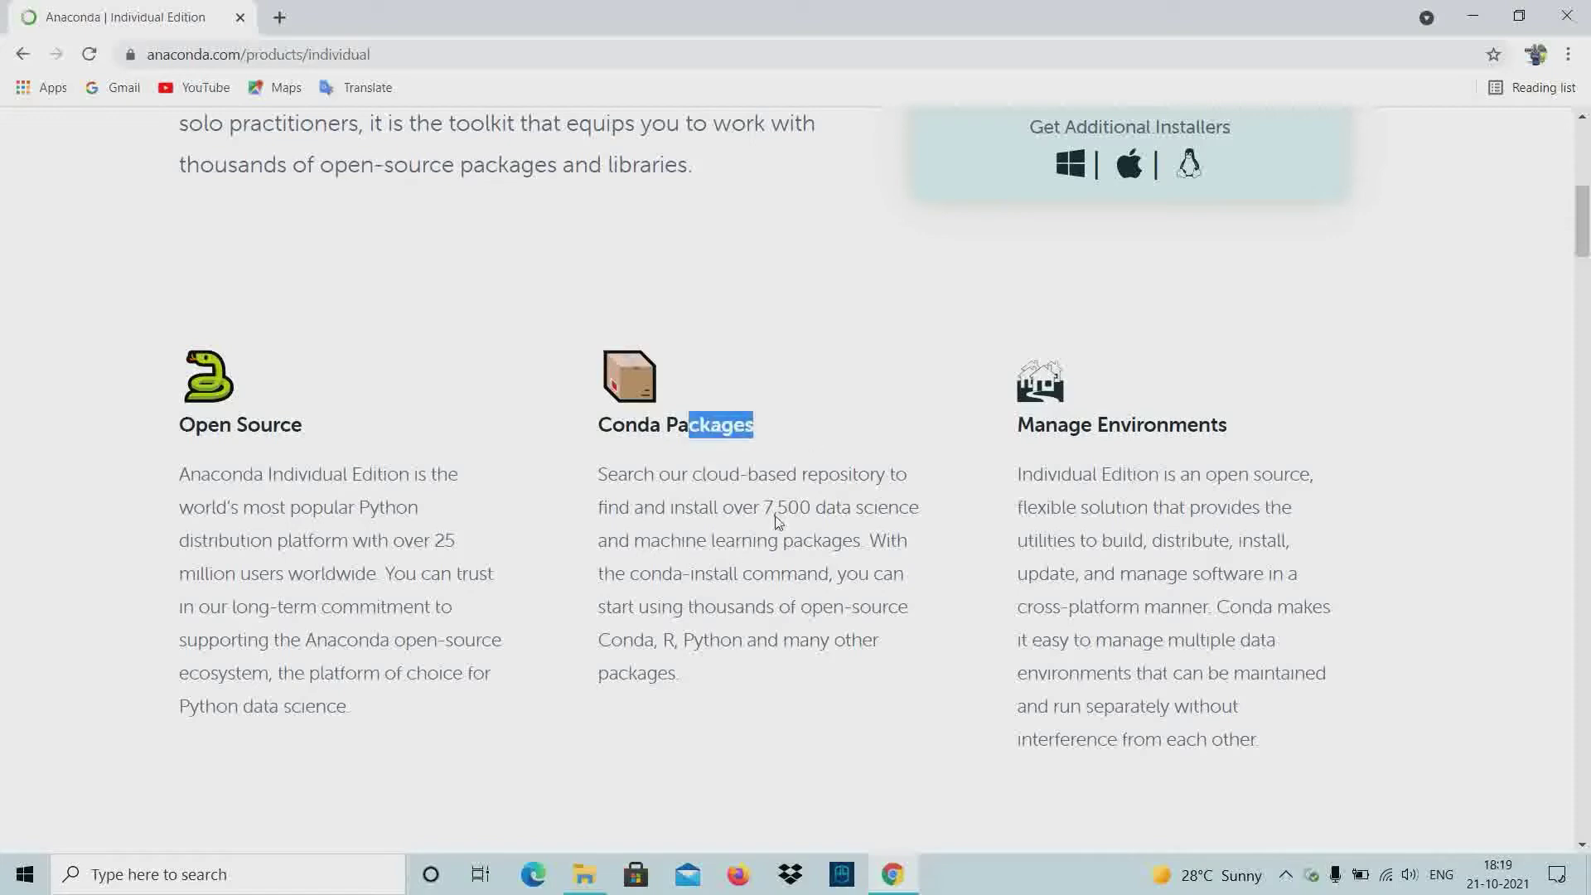
scroll(626, 575, "down", 12)
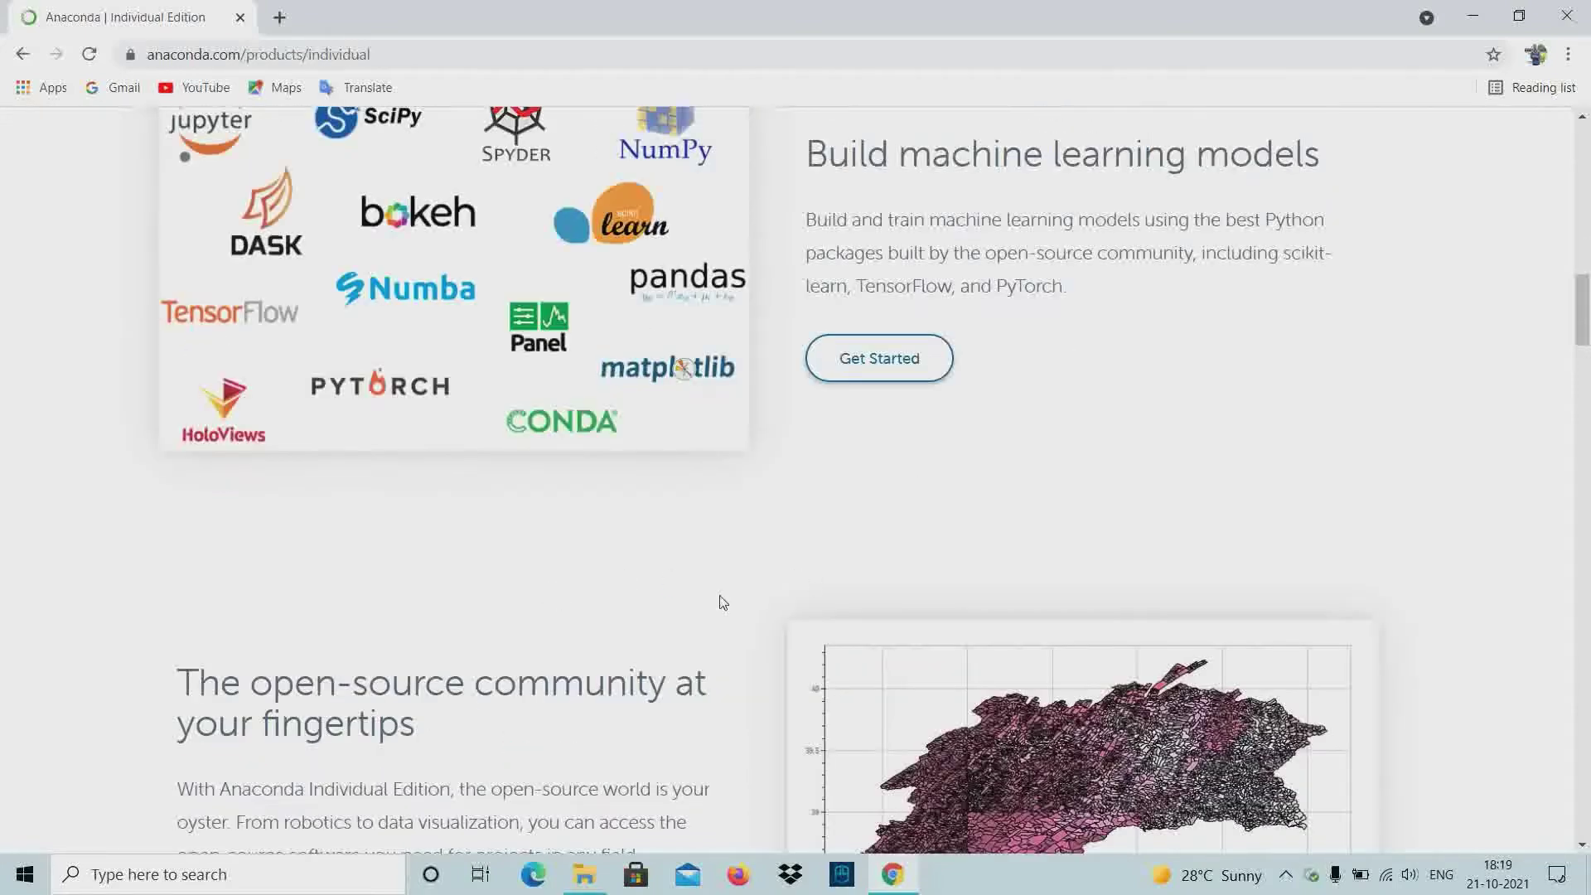
scroll(661, 590, "up", 17)
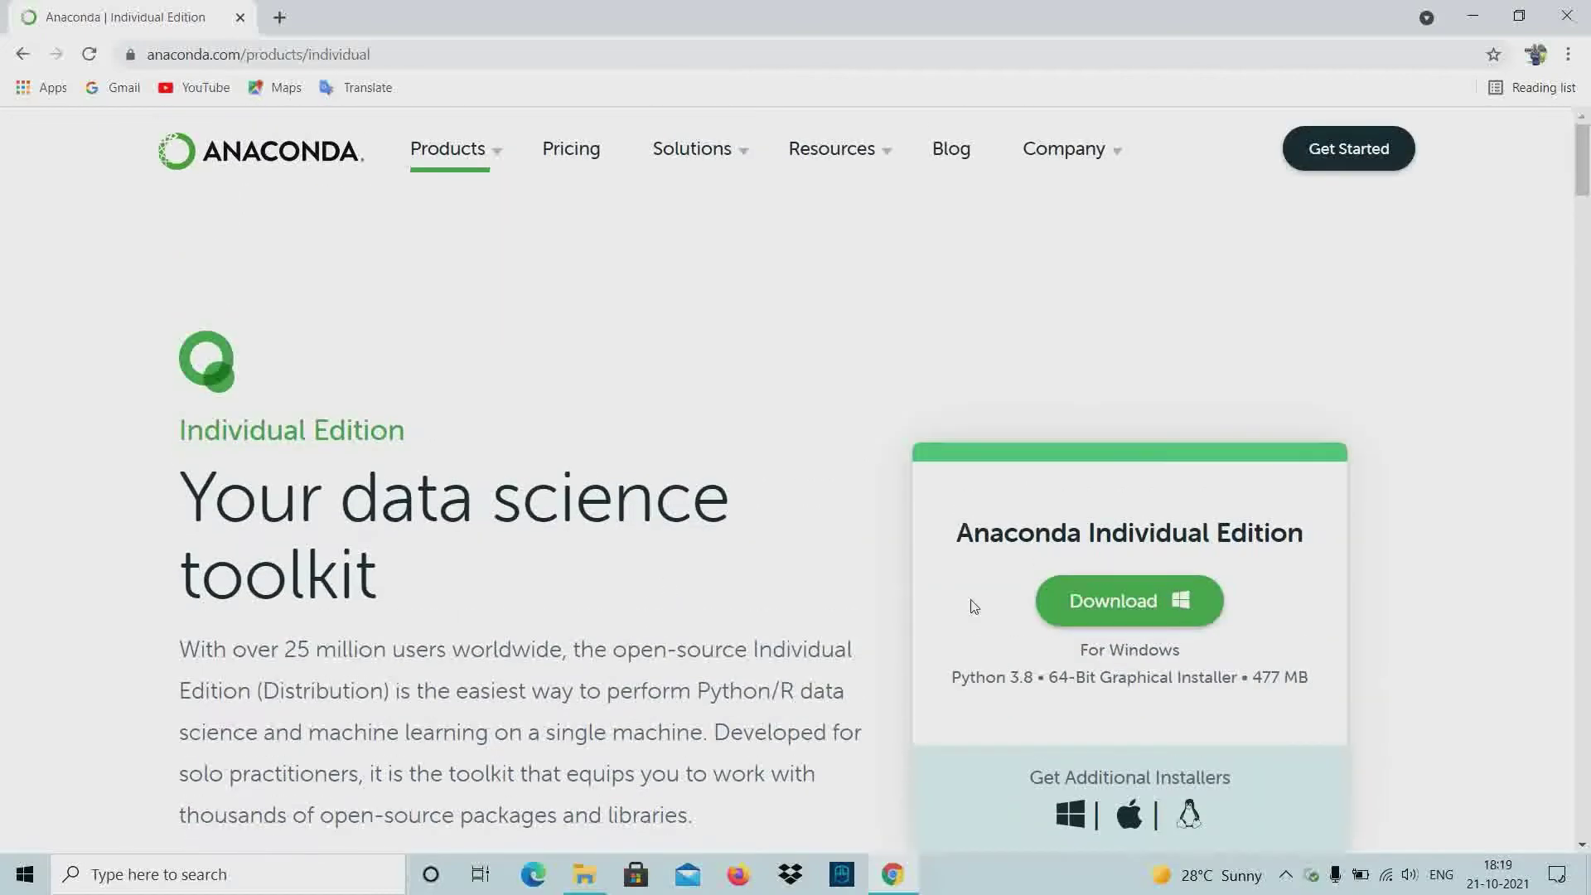
left_click(1143, 593)
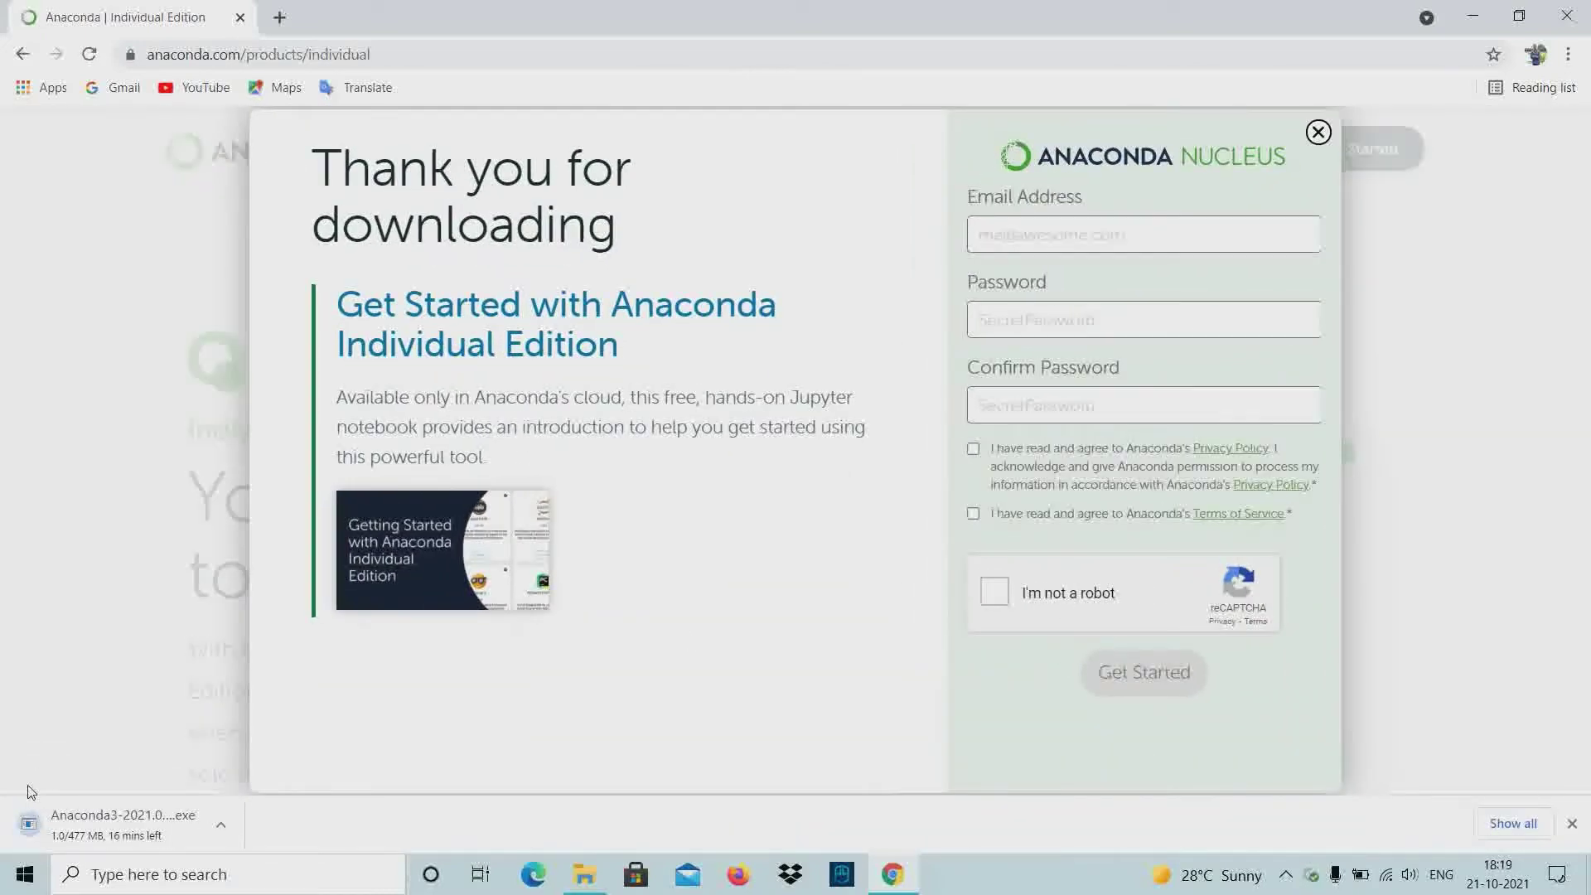
left_click(220, 824)
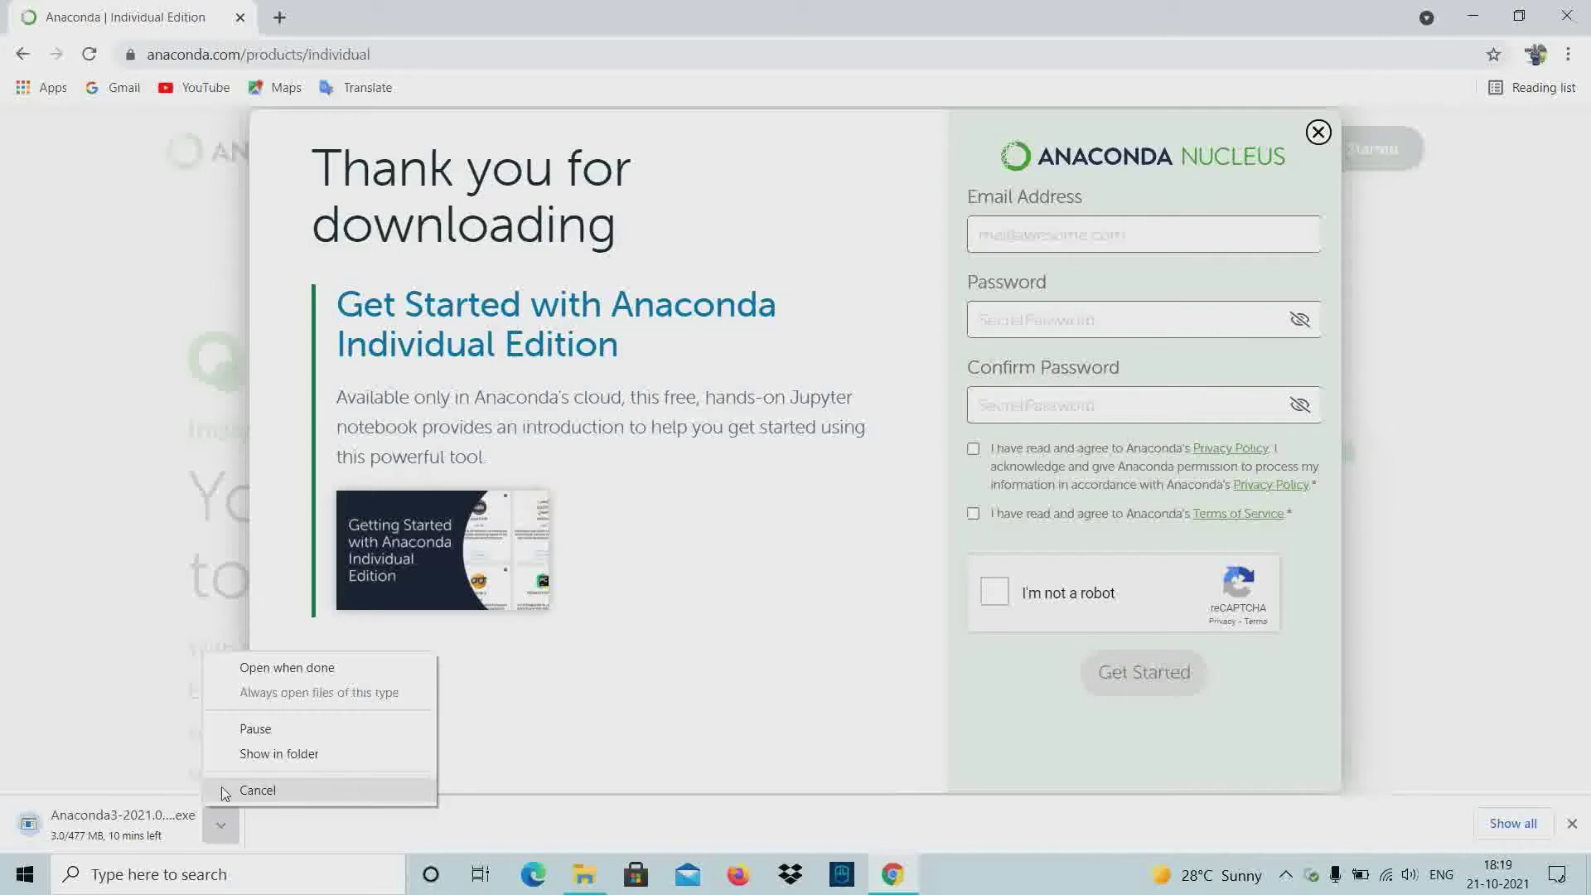
left_click(290, 788)
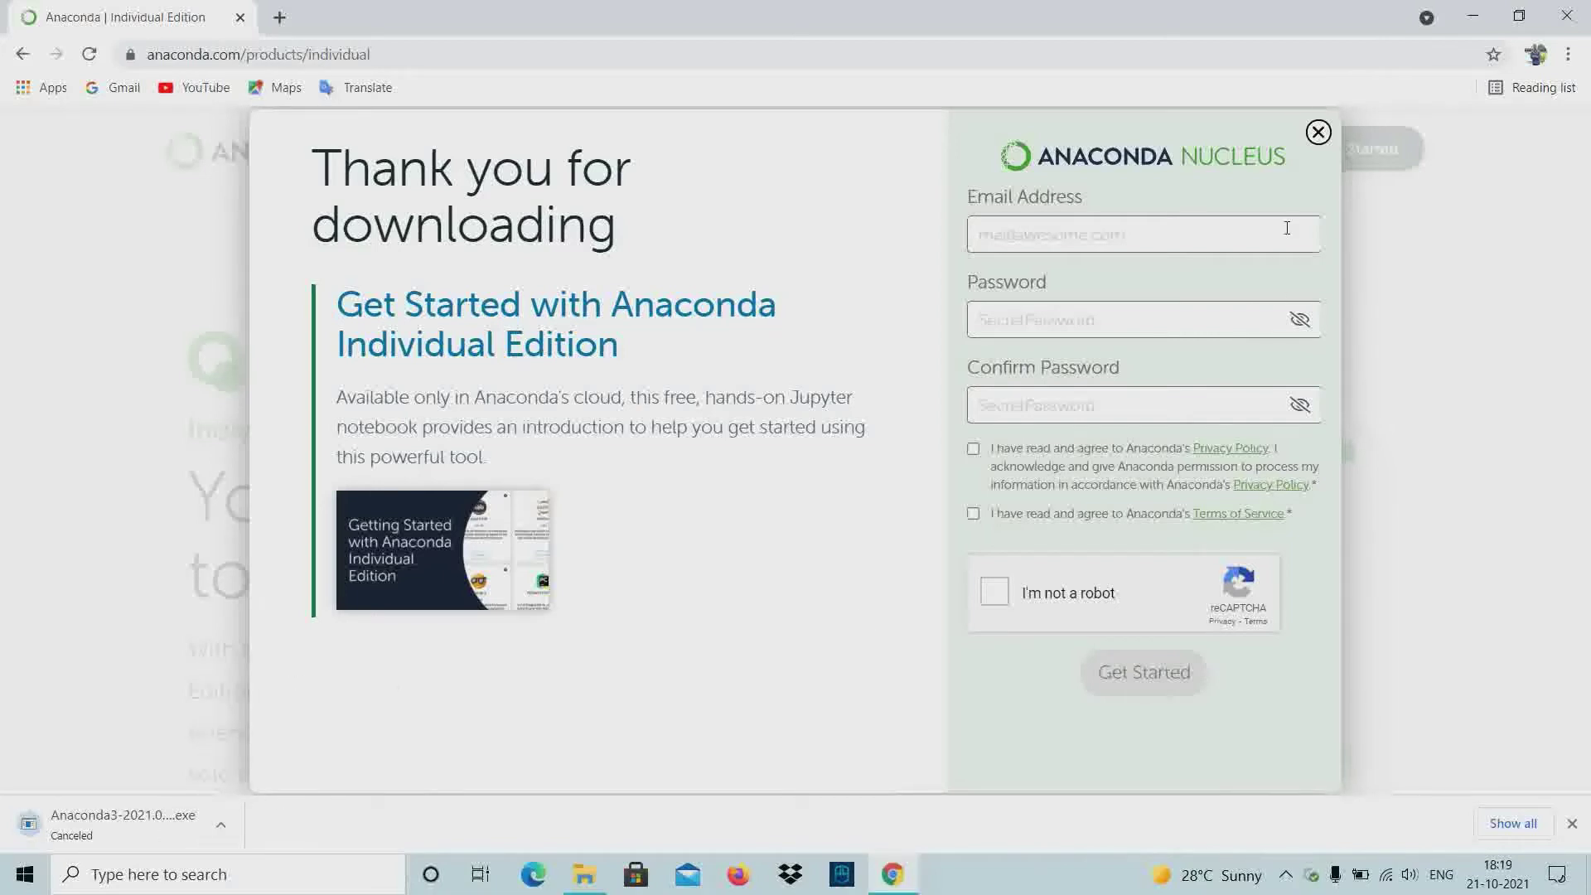
left_click(1317, 134)
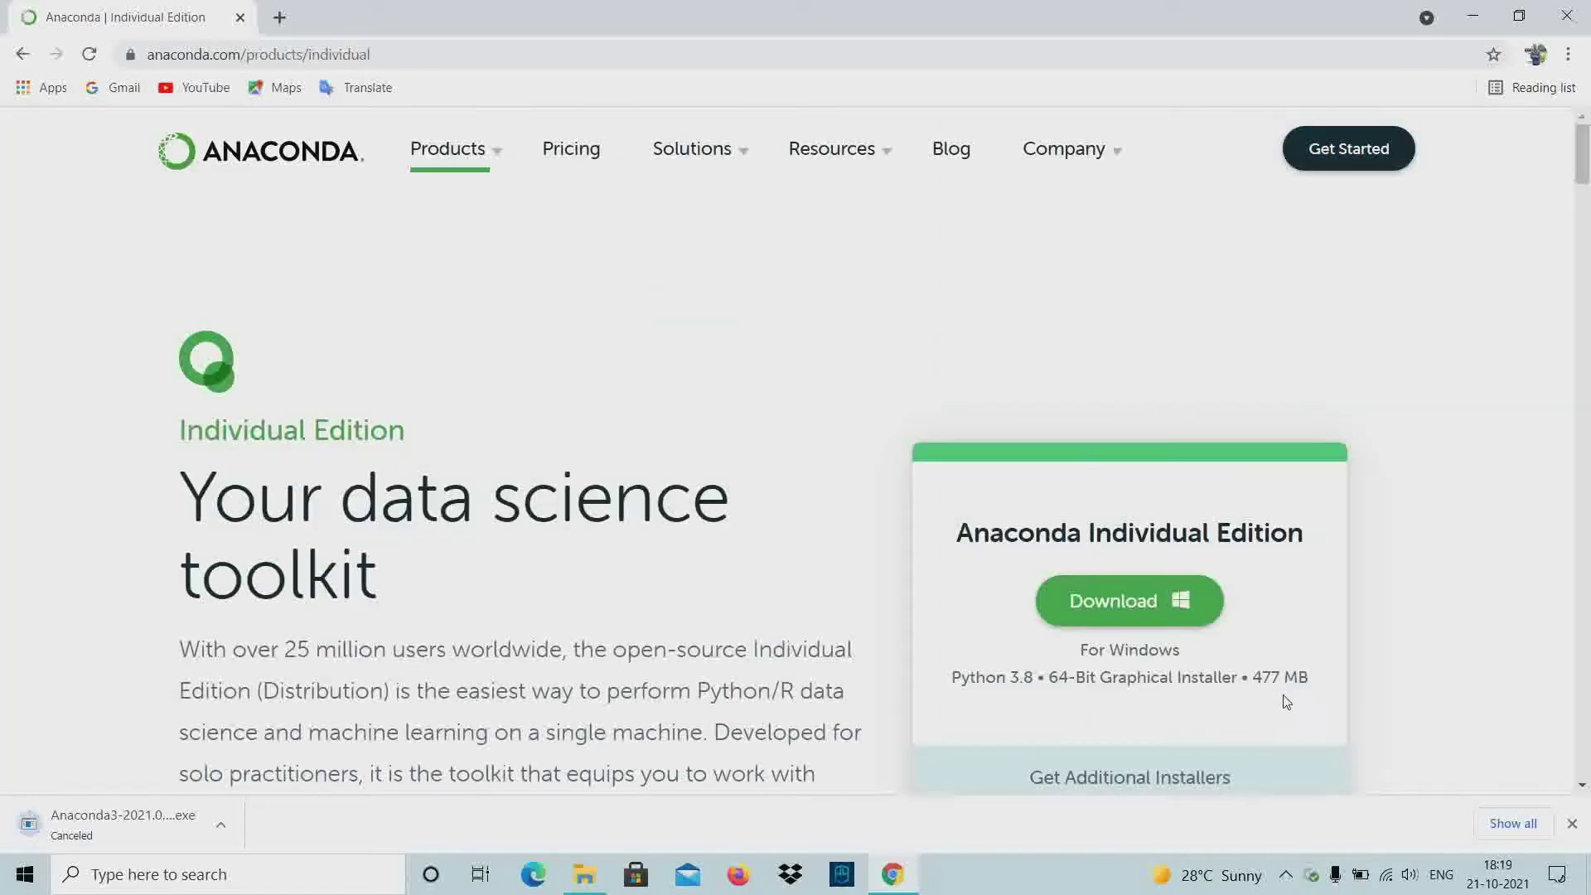
Switch to File Explorer and launch the Anaconda3-2021.05-Windows-x86_64 installer from D:\Software\Programming Software
left_click(584, 874)
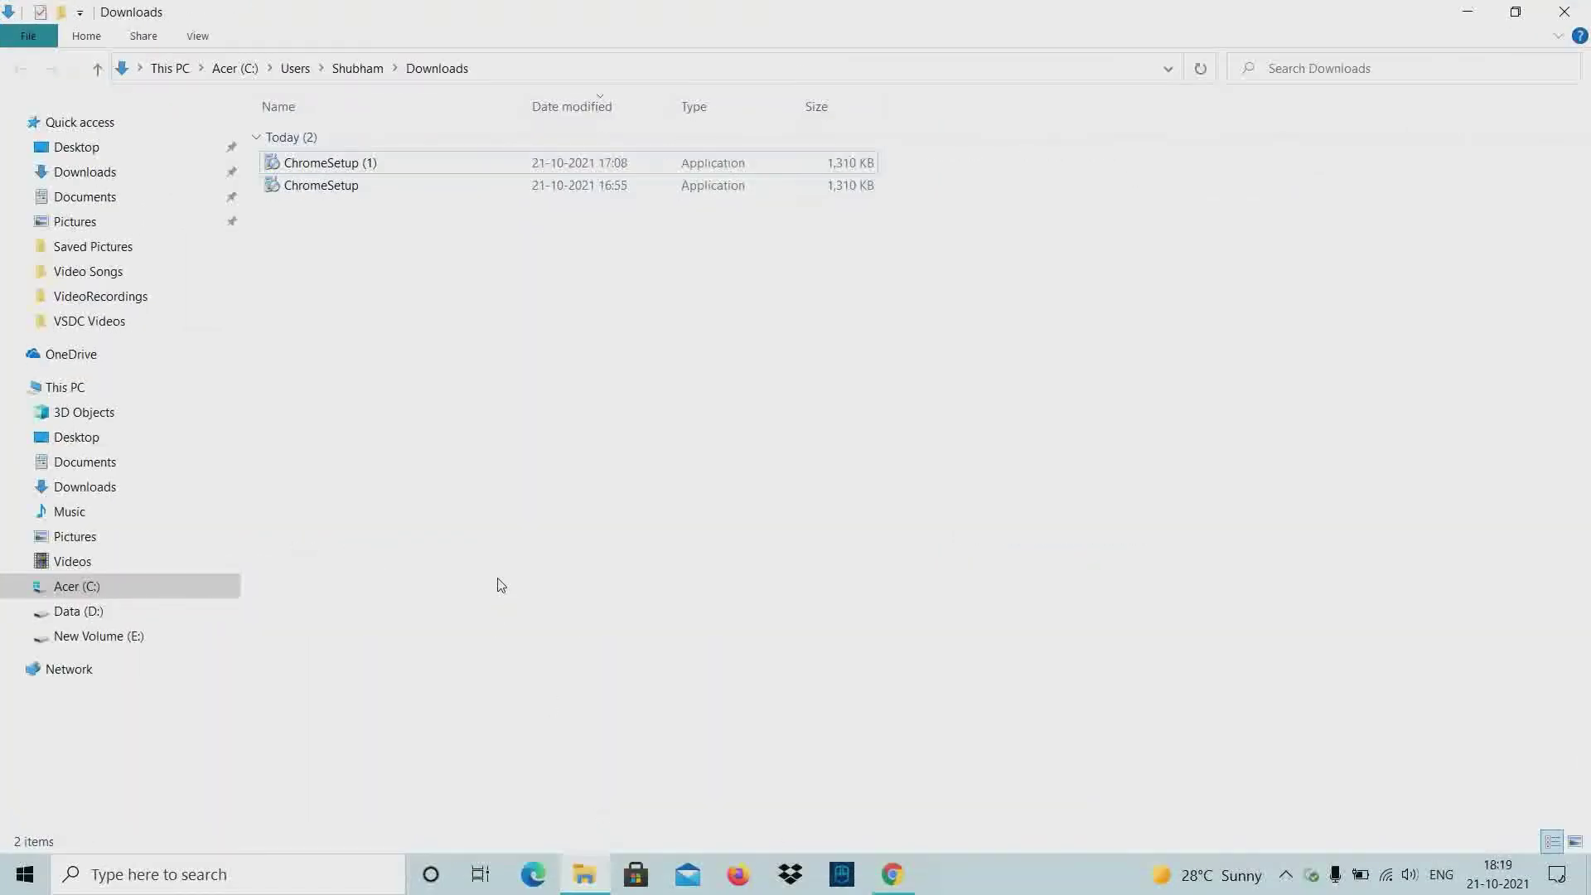
left_click(176, 618)
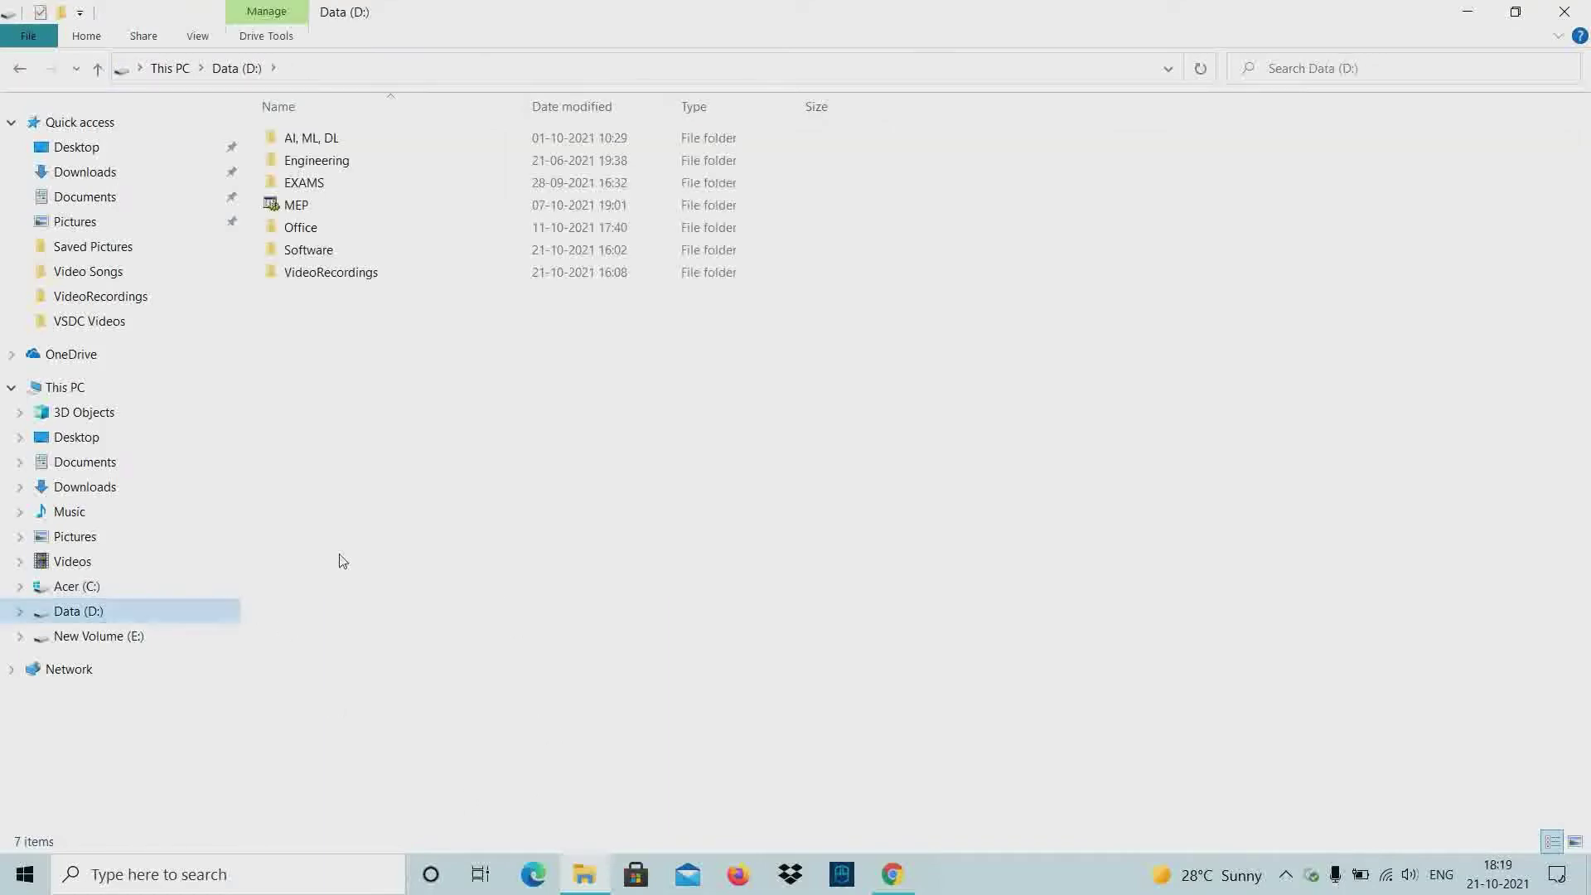
double_click(400, 255)
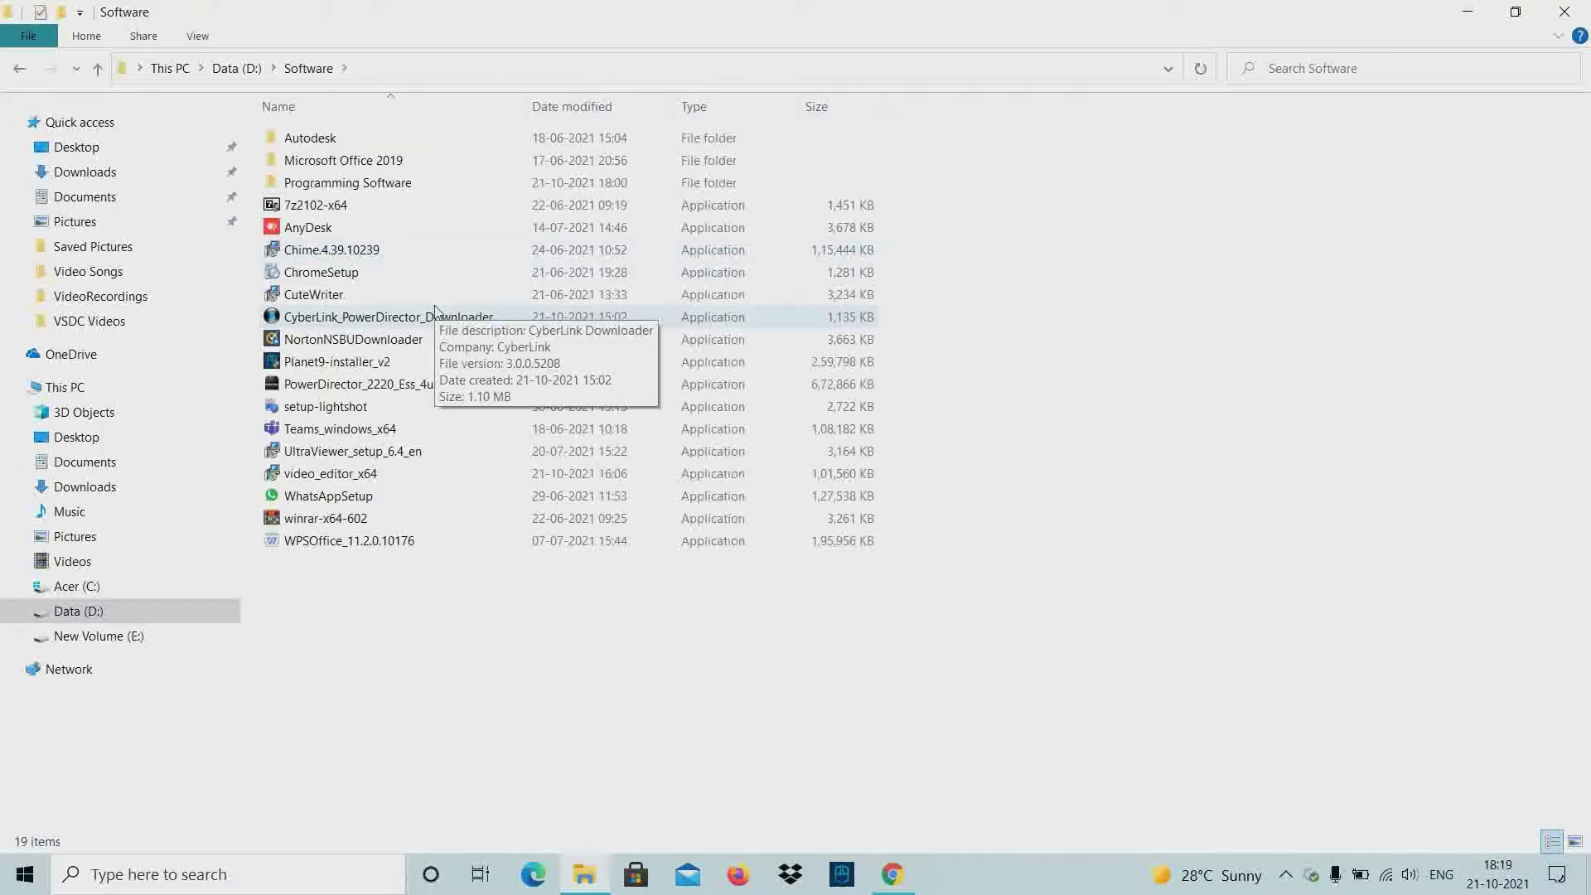
double_click(430, 184)
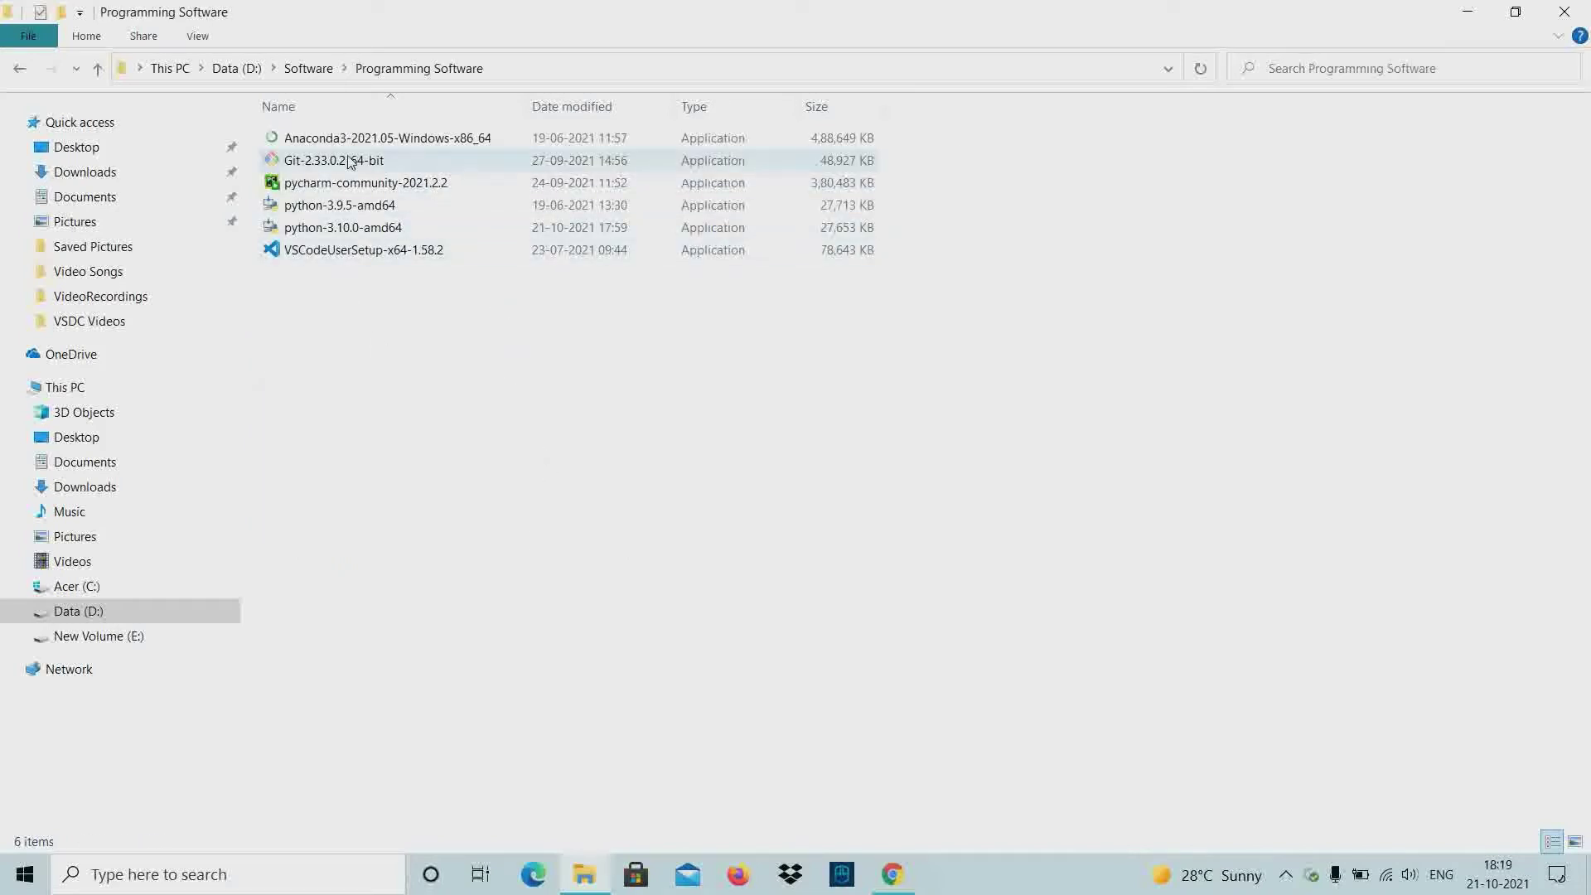
left_click(508, 144)
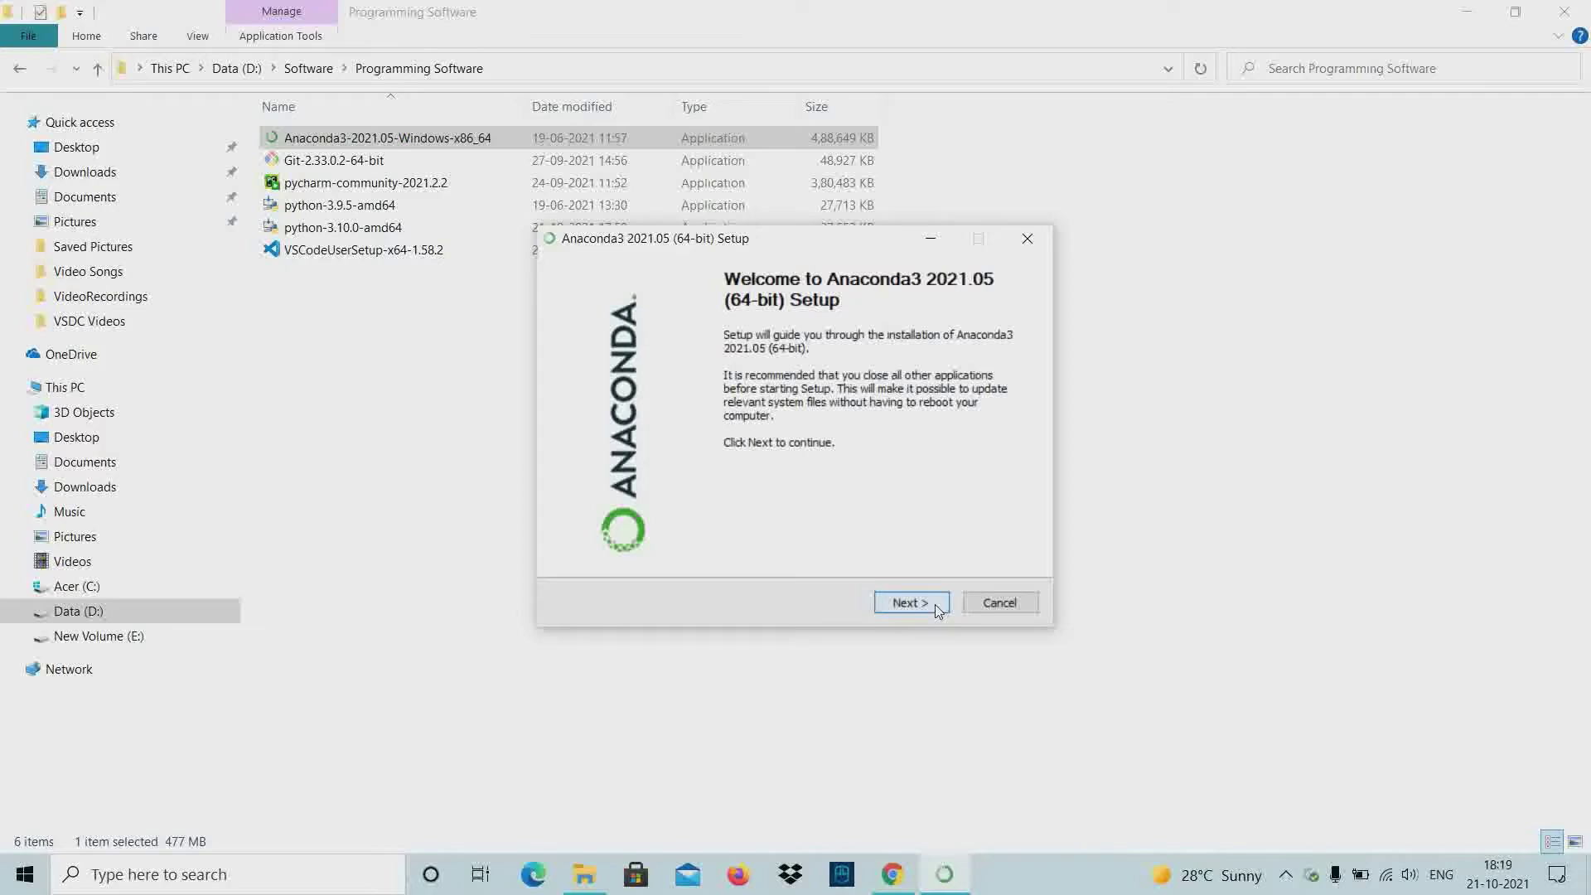
Continue past the setup welcome page, read through the license agreement to its end and accept it
left_click(937, 608)
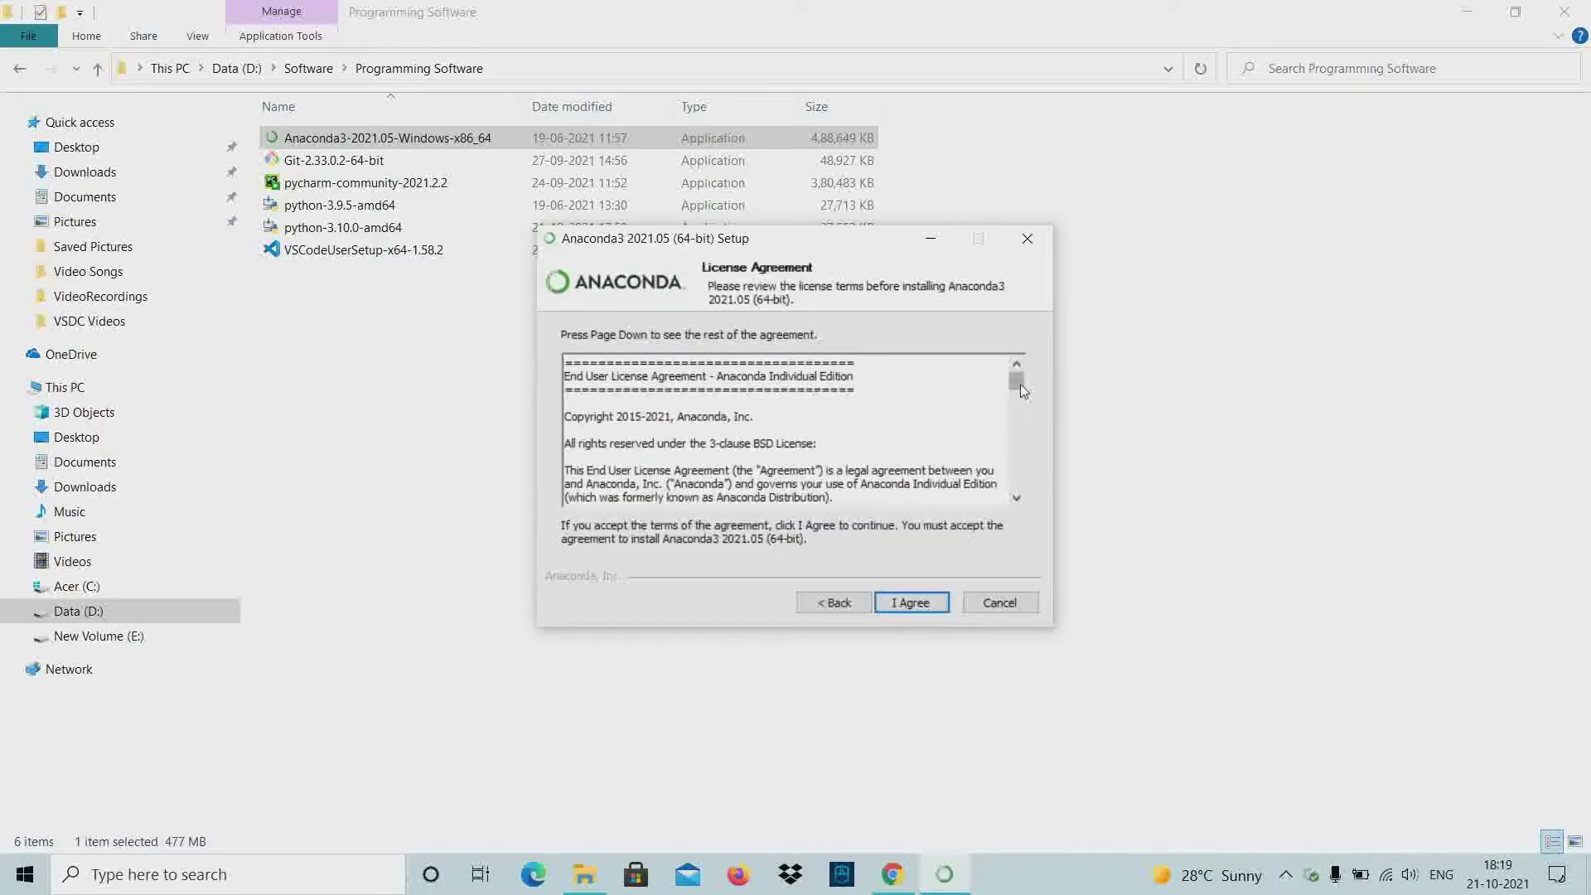
left_click_drag(1016, 380, 1019, 494)
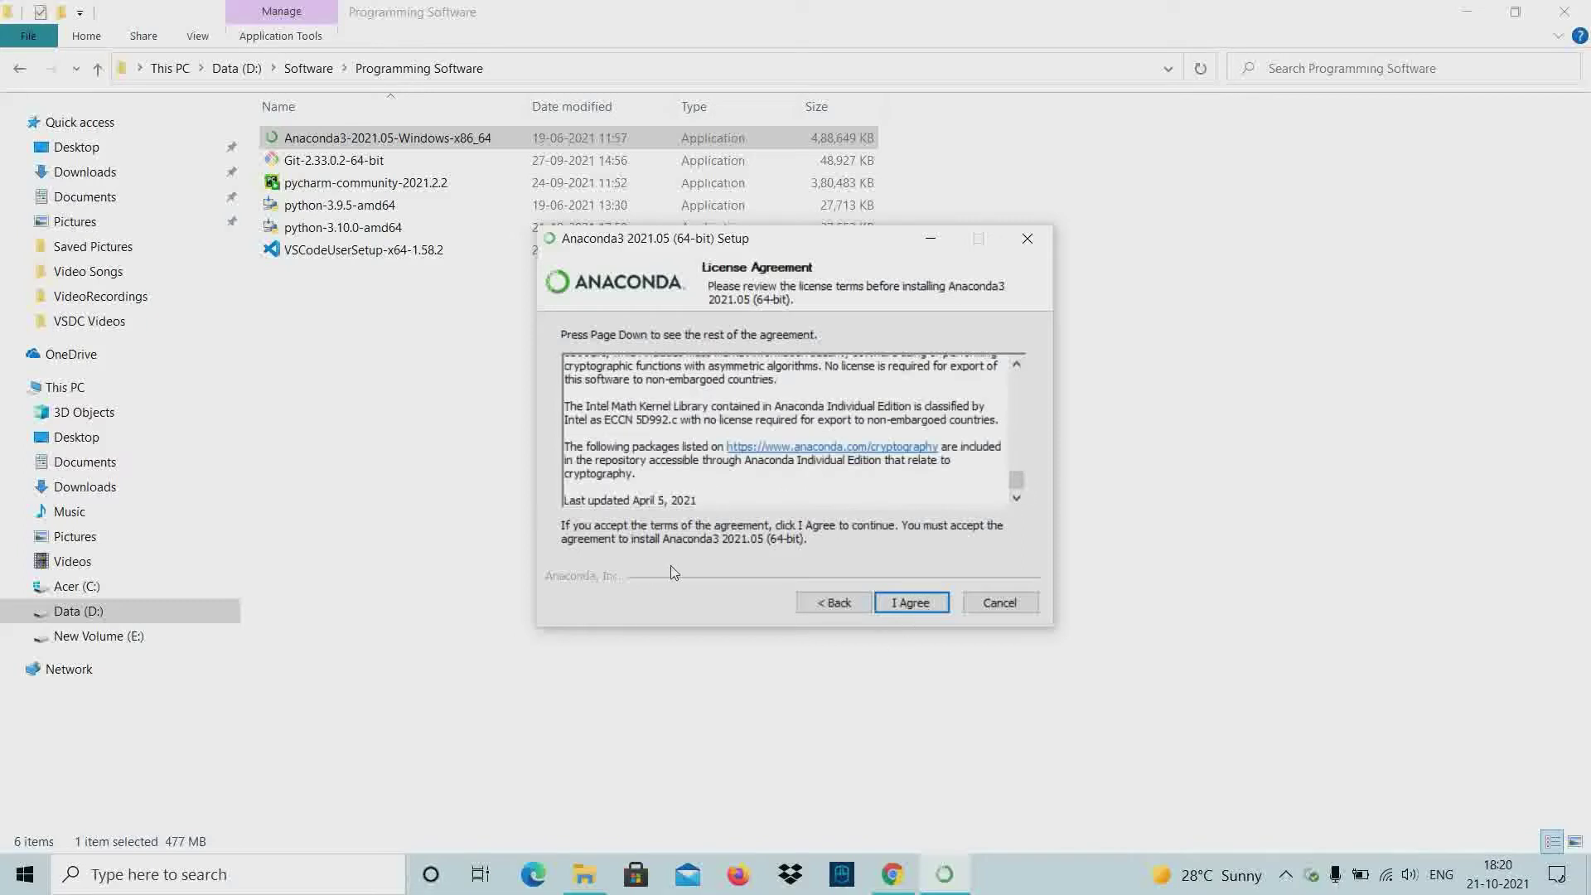
left_click(912, 602)
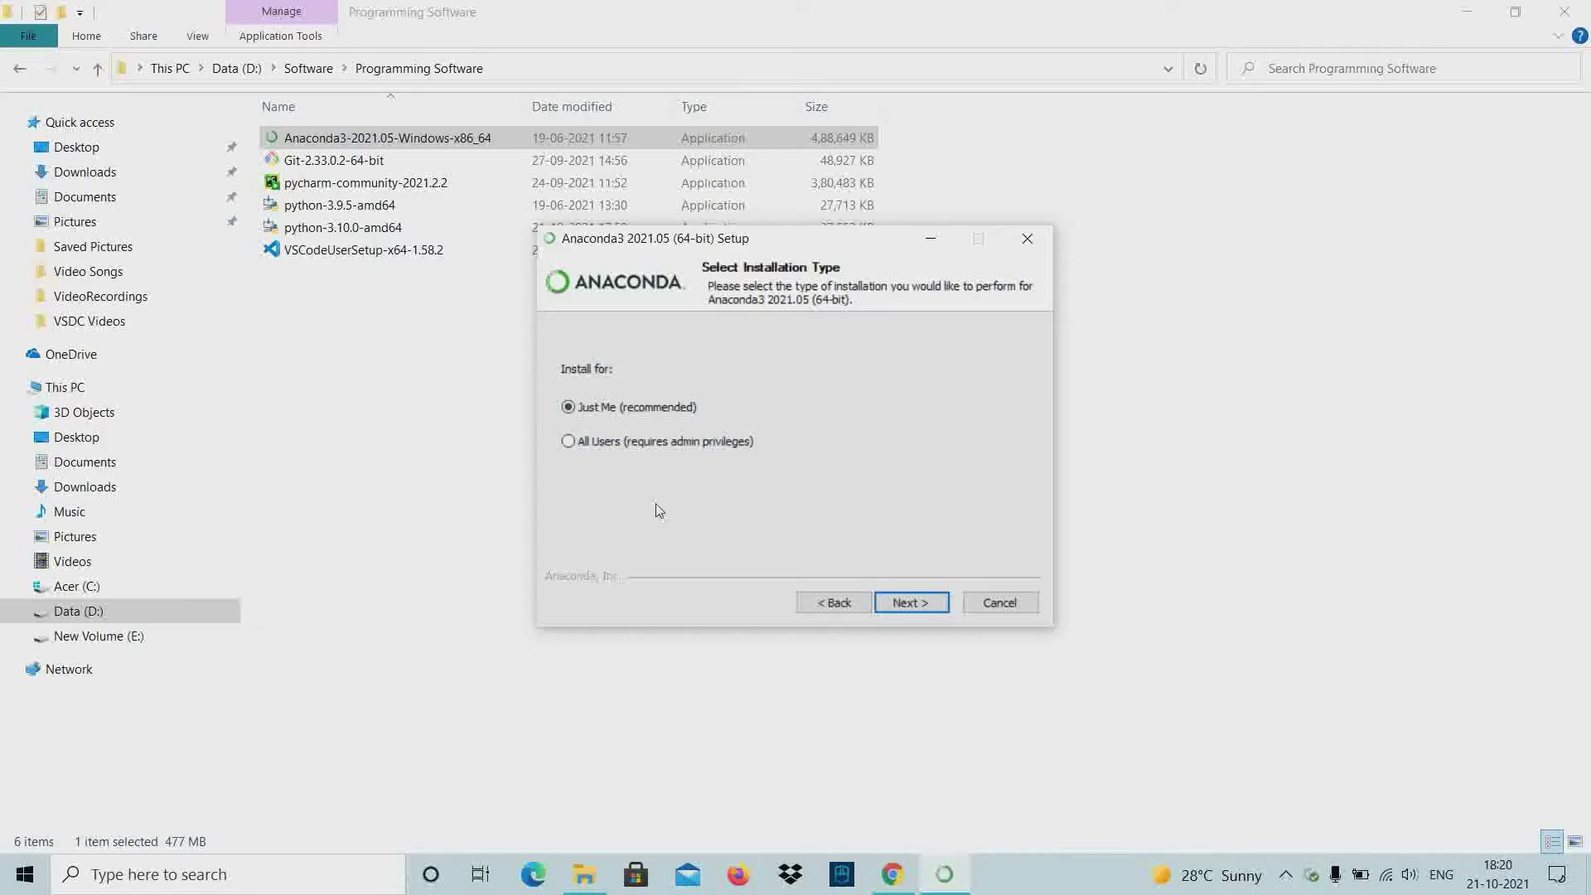
Set the installation type to All Users with administrator approval and accept C:\ProgramData\Anaconda3 as the destination folder
left_click(568, 442)
left_click(569, 408)
left_click(570, 442)
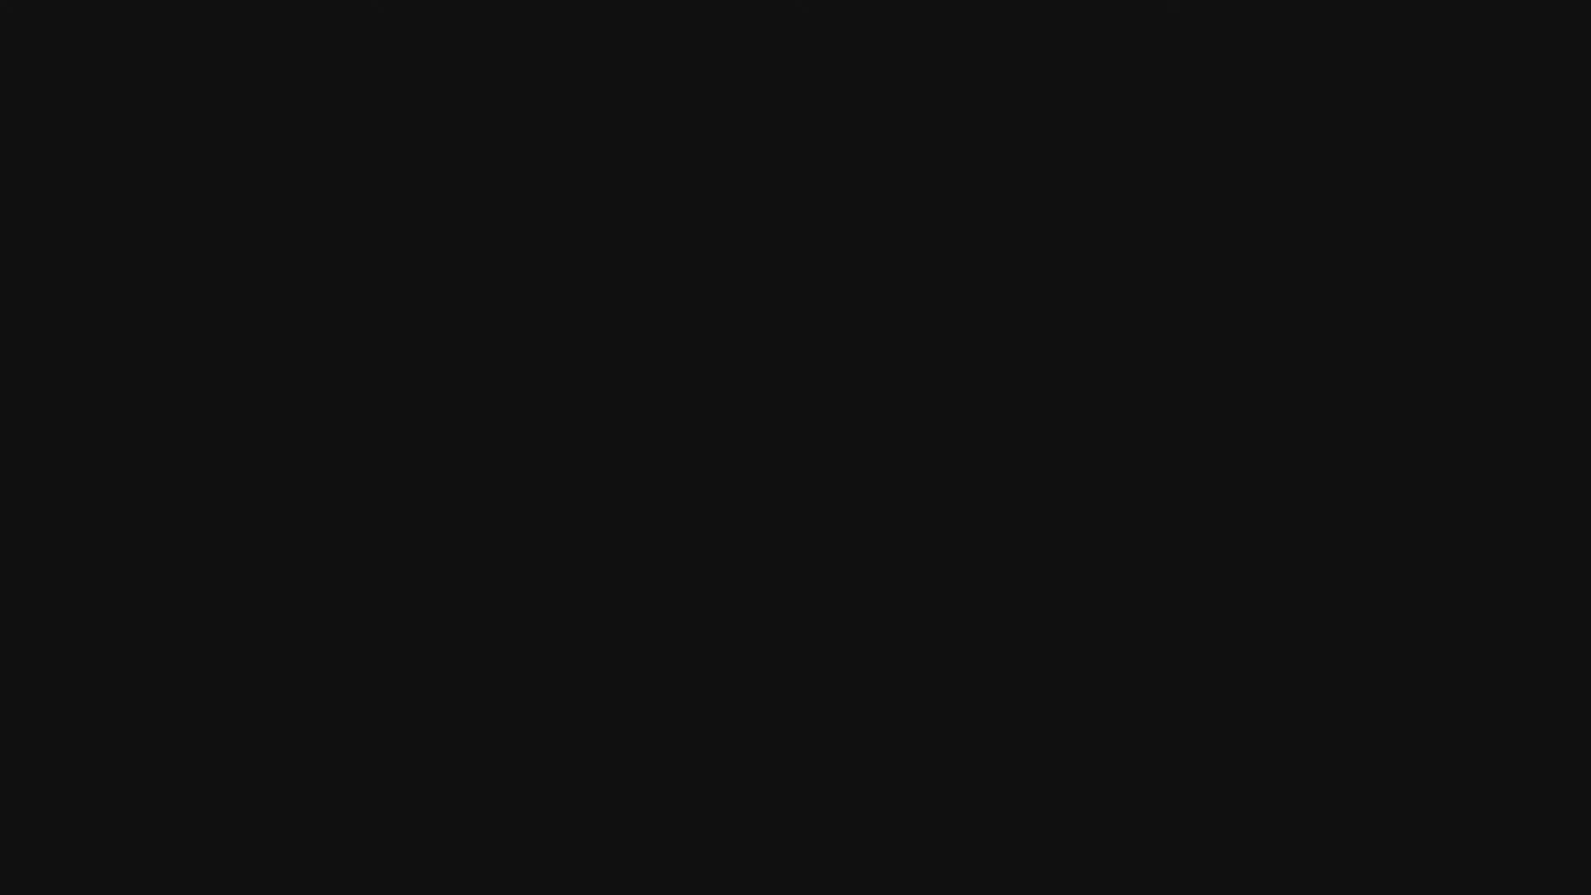
left_click(719, 583)
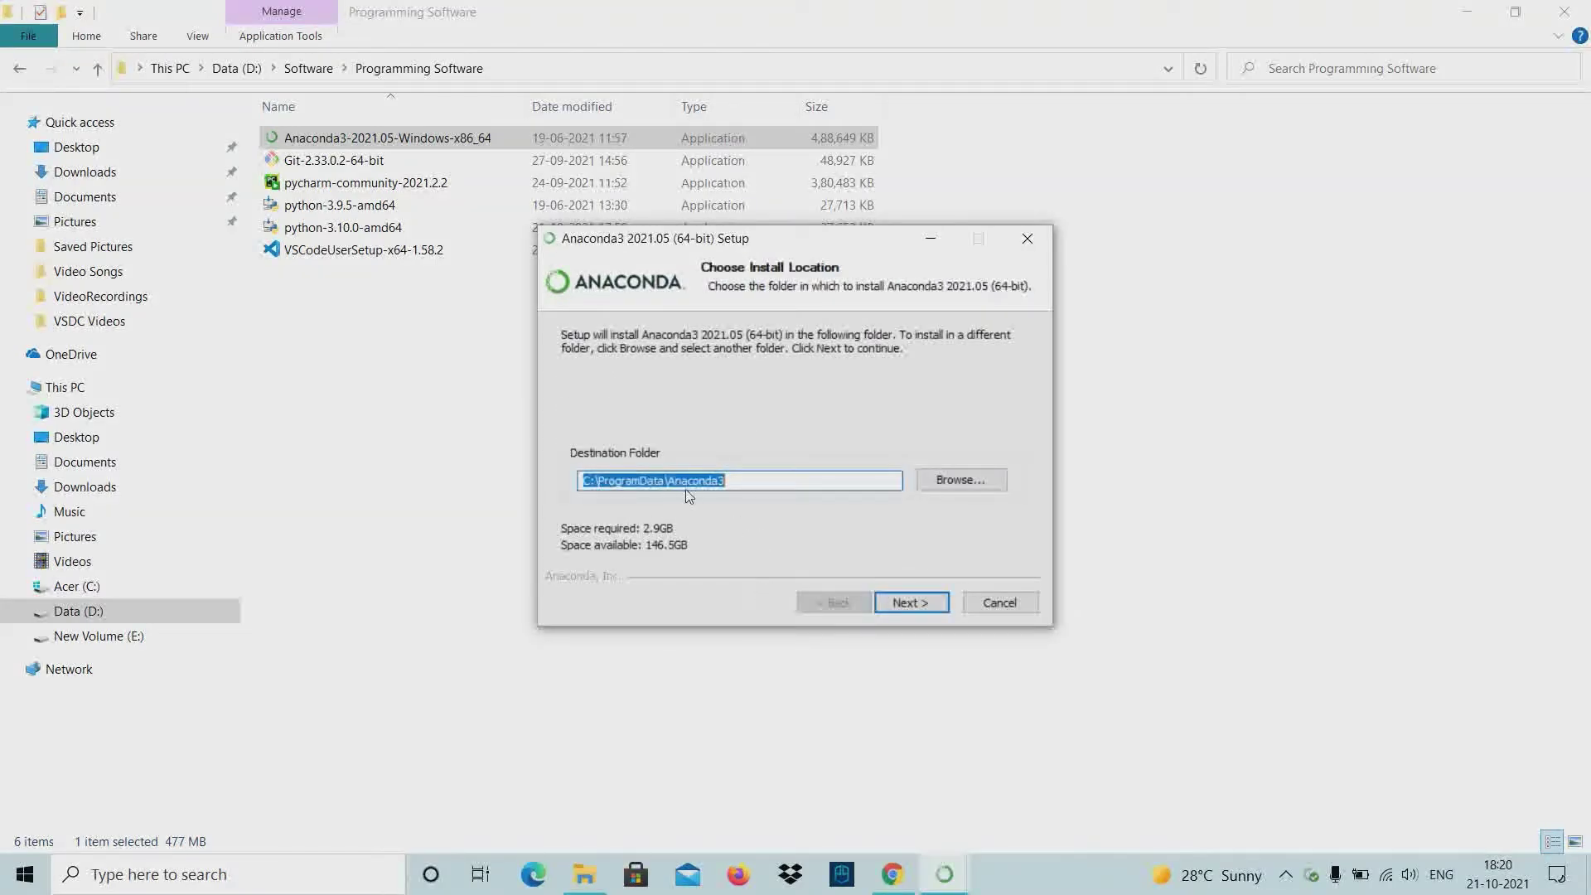
left_click(932, 610)
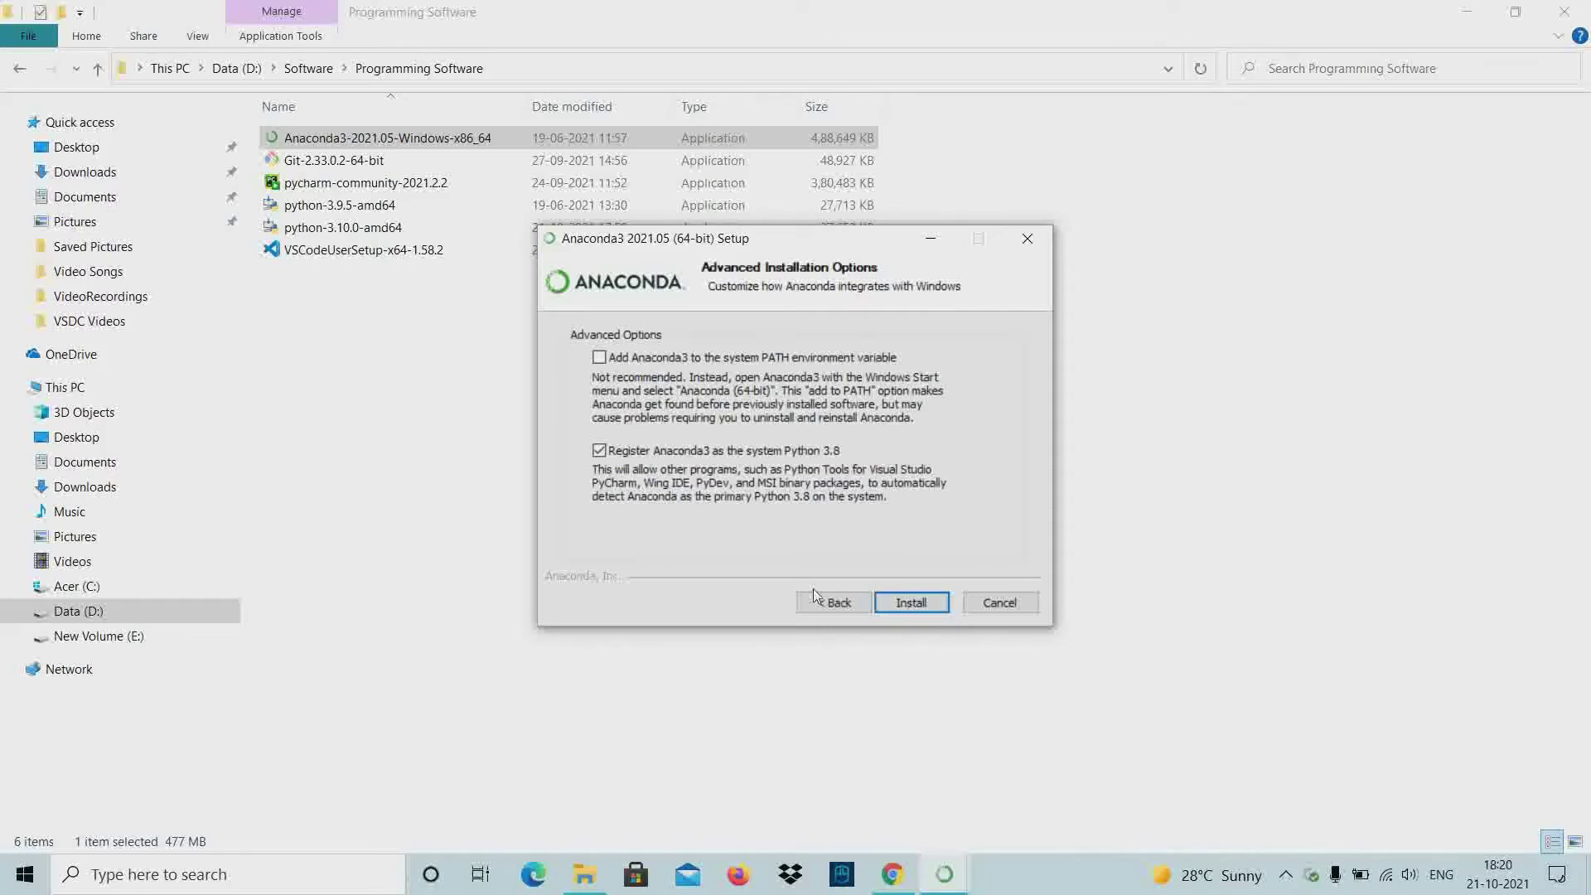
Enable adding Anaconda3 to the system PATH environment variable and start the installation
left_click(599, 357)
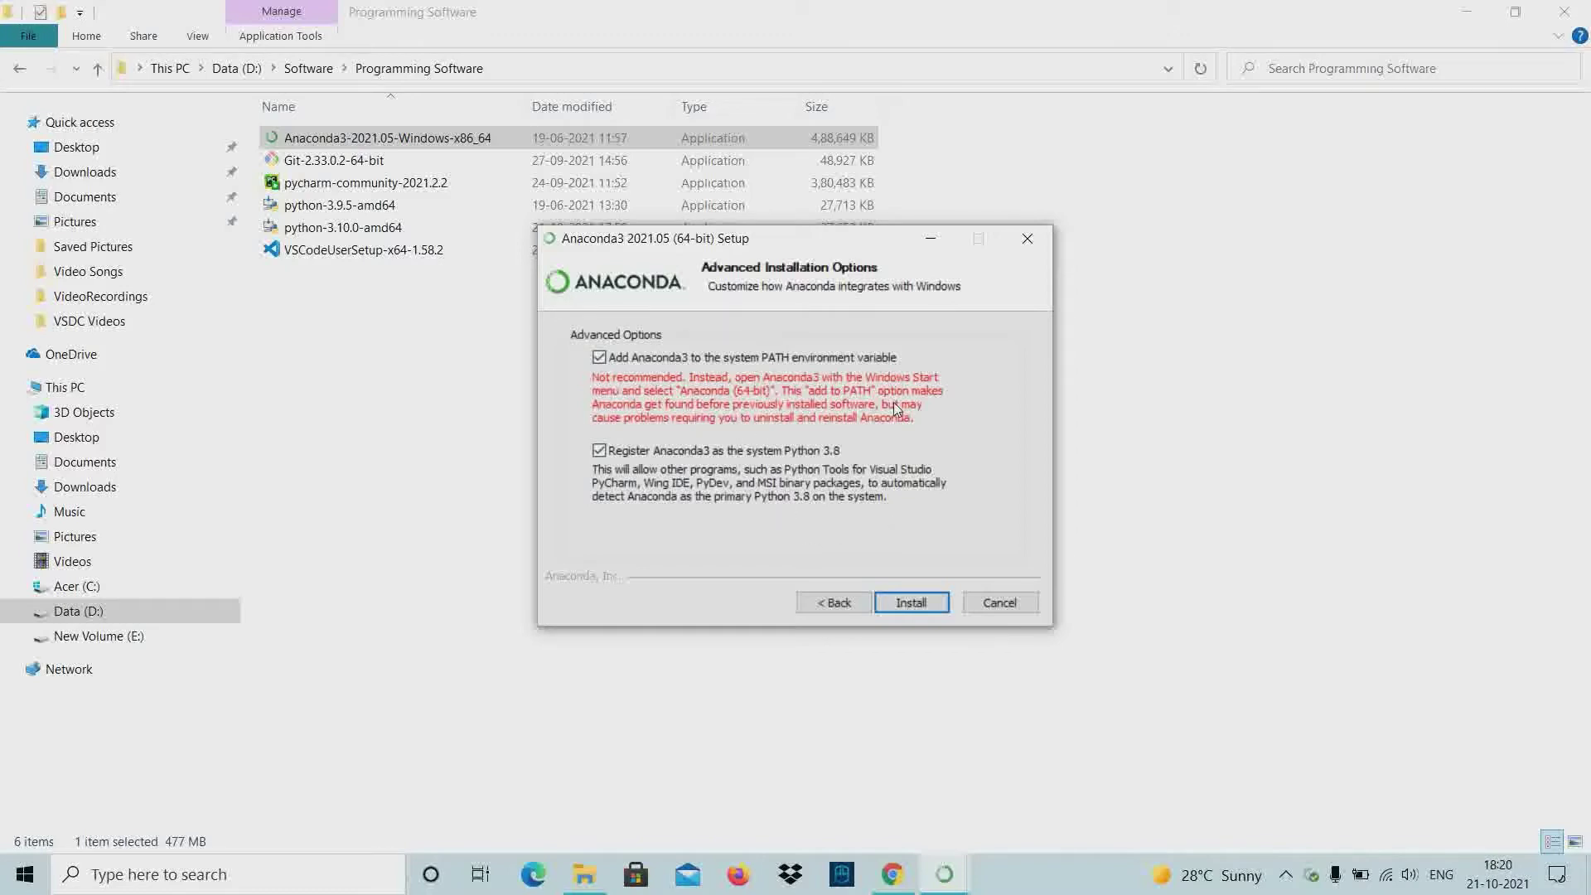
left_click(919, 602)
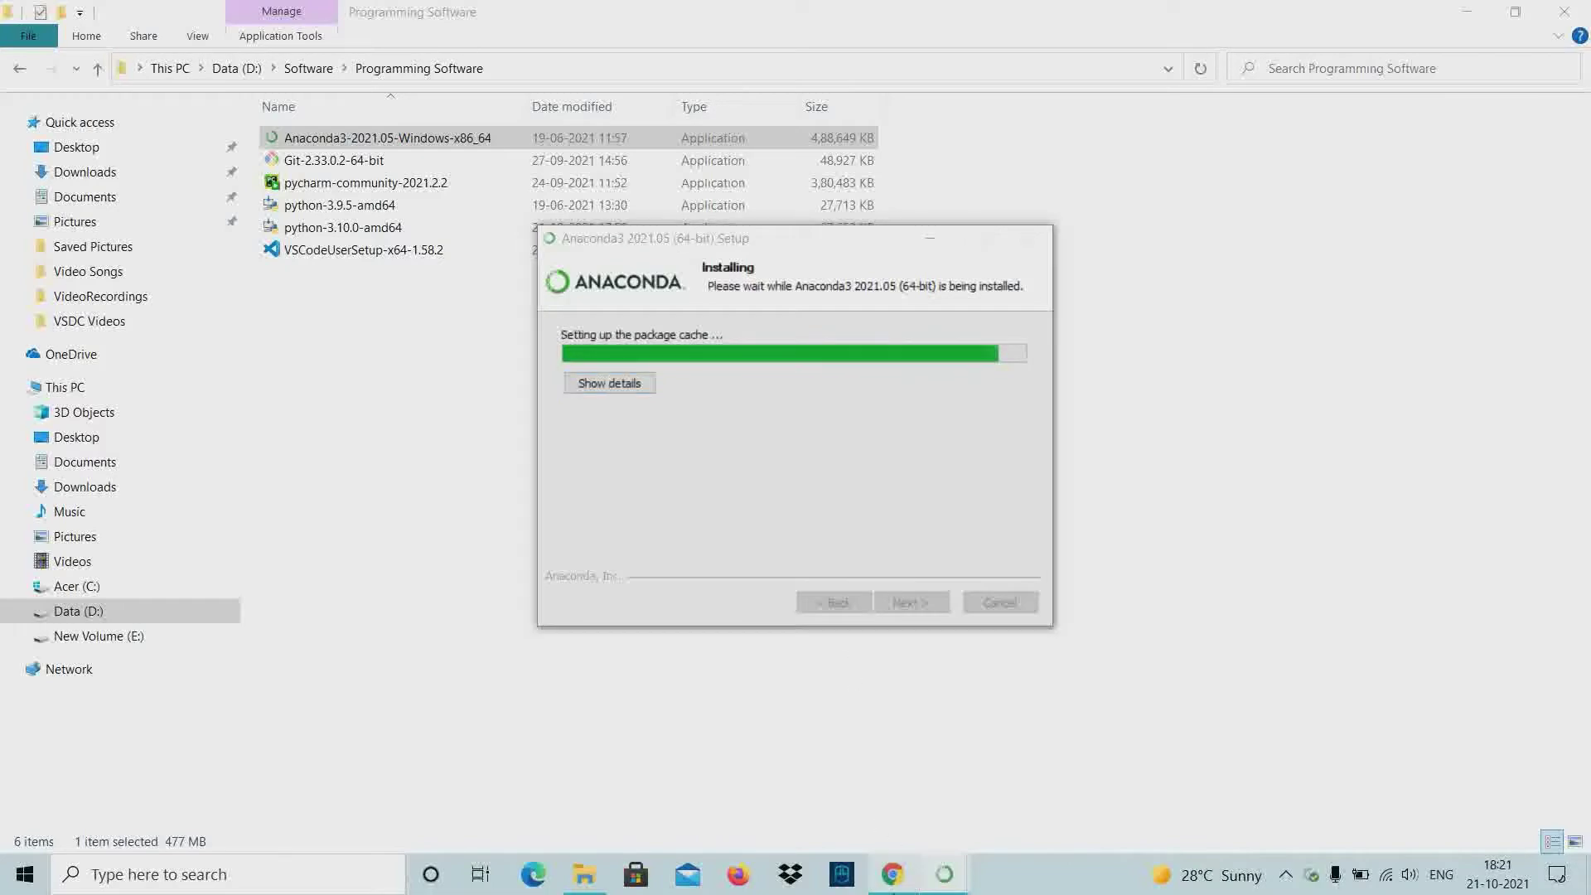
Switch to Chrome and look through the Anaconda Individual Edition product page, closing the downloads bar
left_click(891, 874)
scroll(1228, 690, "down", 2)
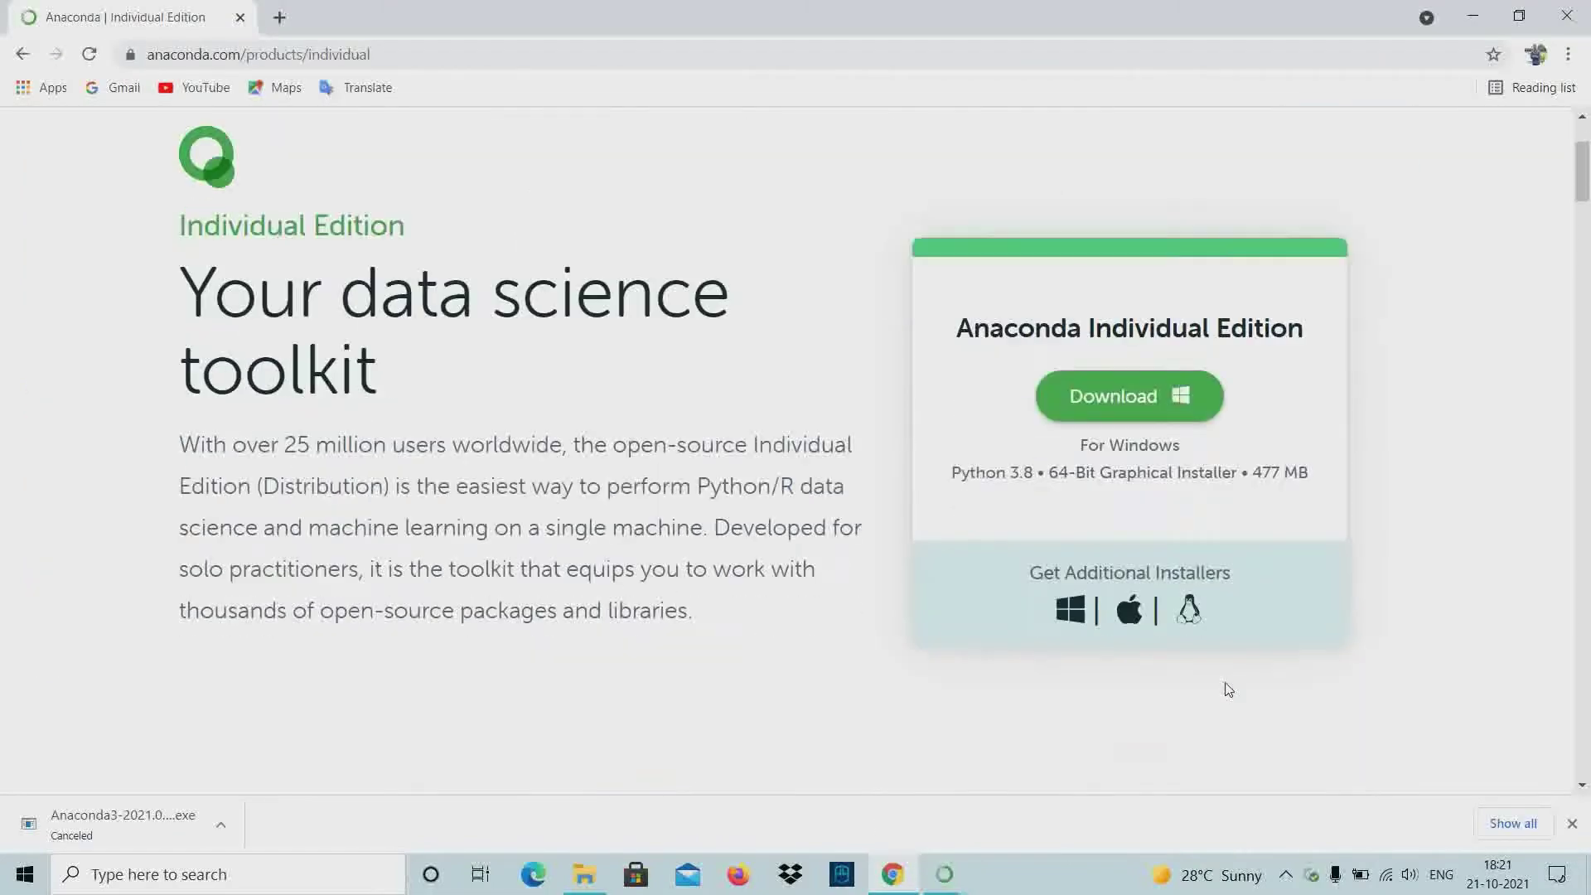
scroll(654, 629, "up", 2)
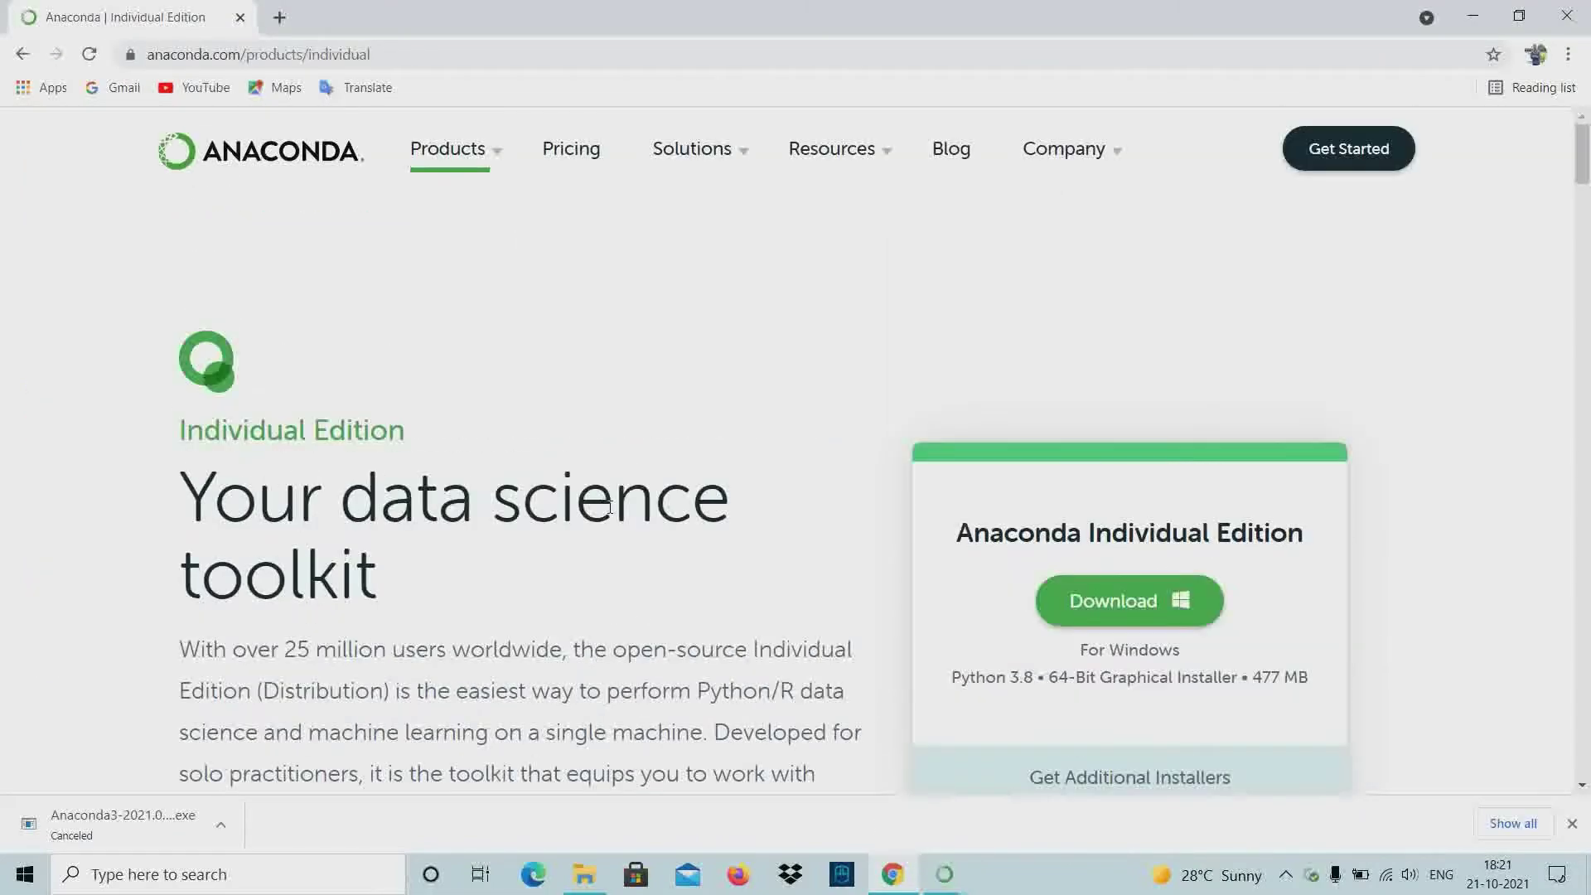
scroll(759, 522, "down", 8)
scroll(796, 589, "down", 2)
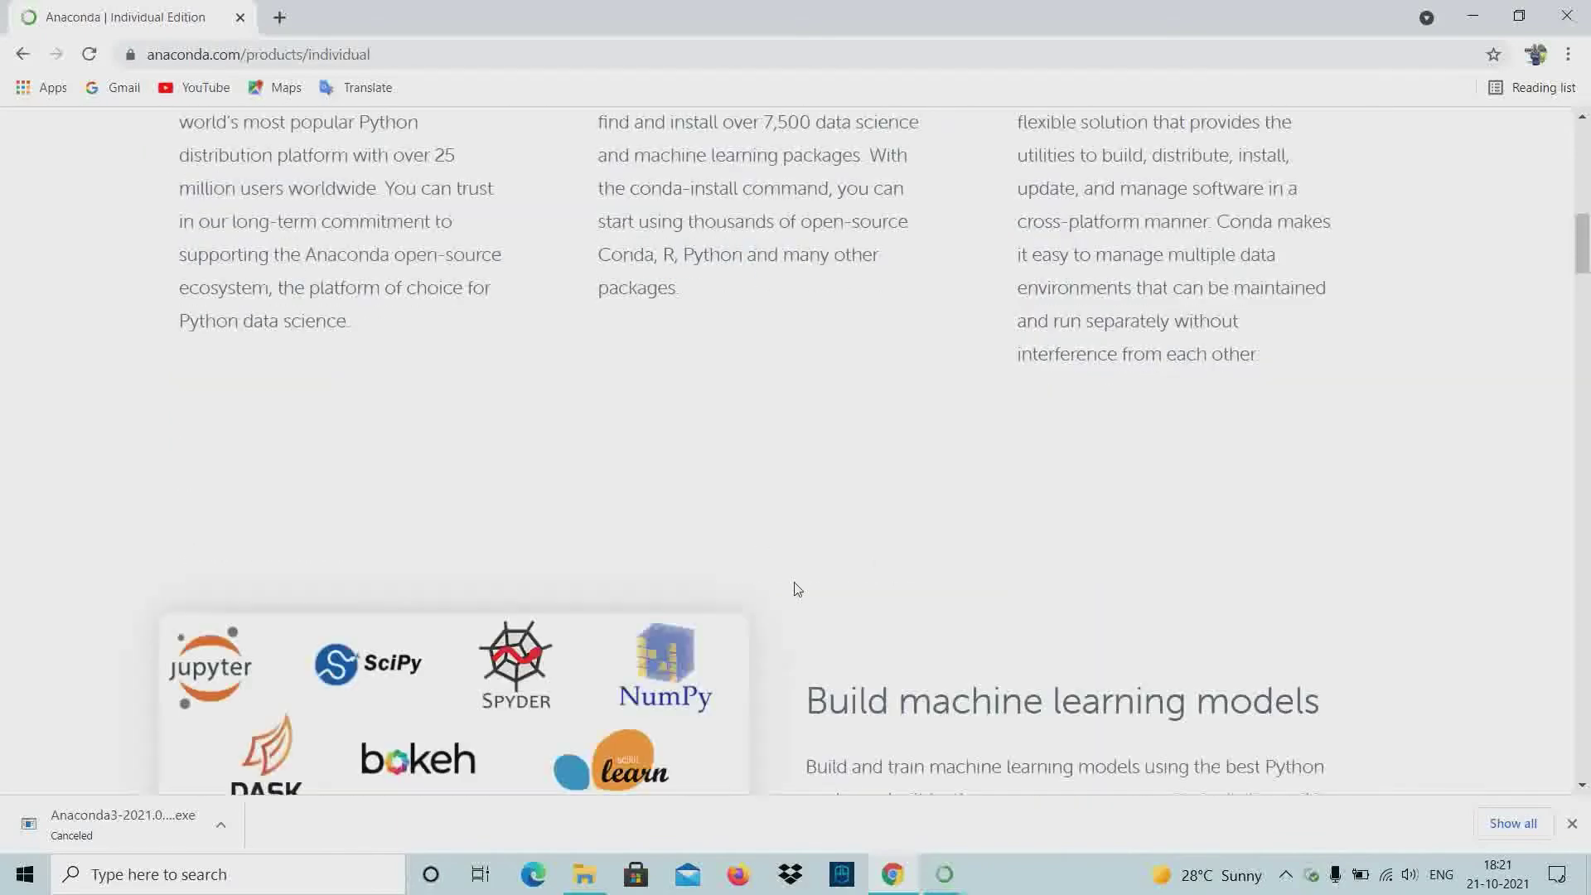
scroll(884, 611, "down", 10)
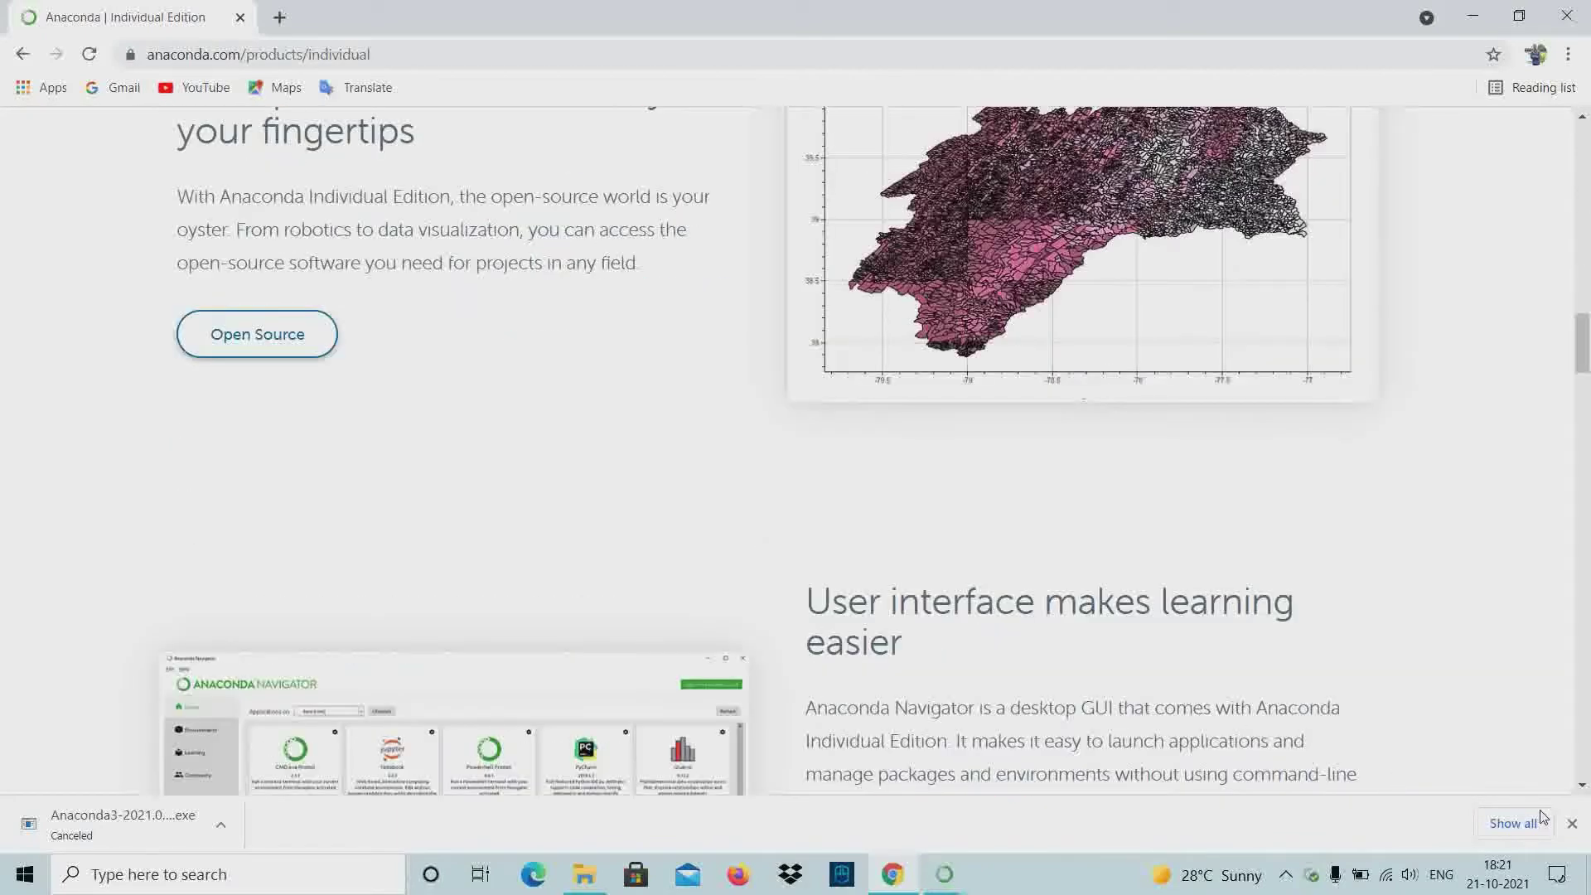
left_click(1572, 822)
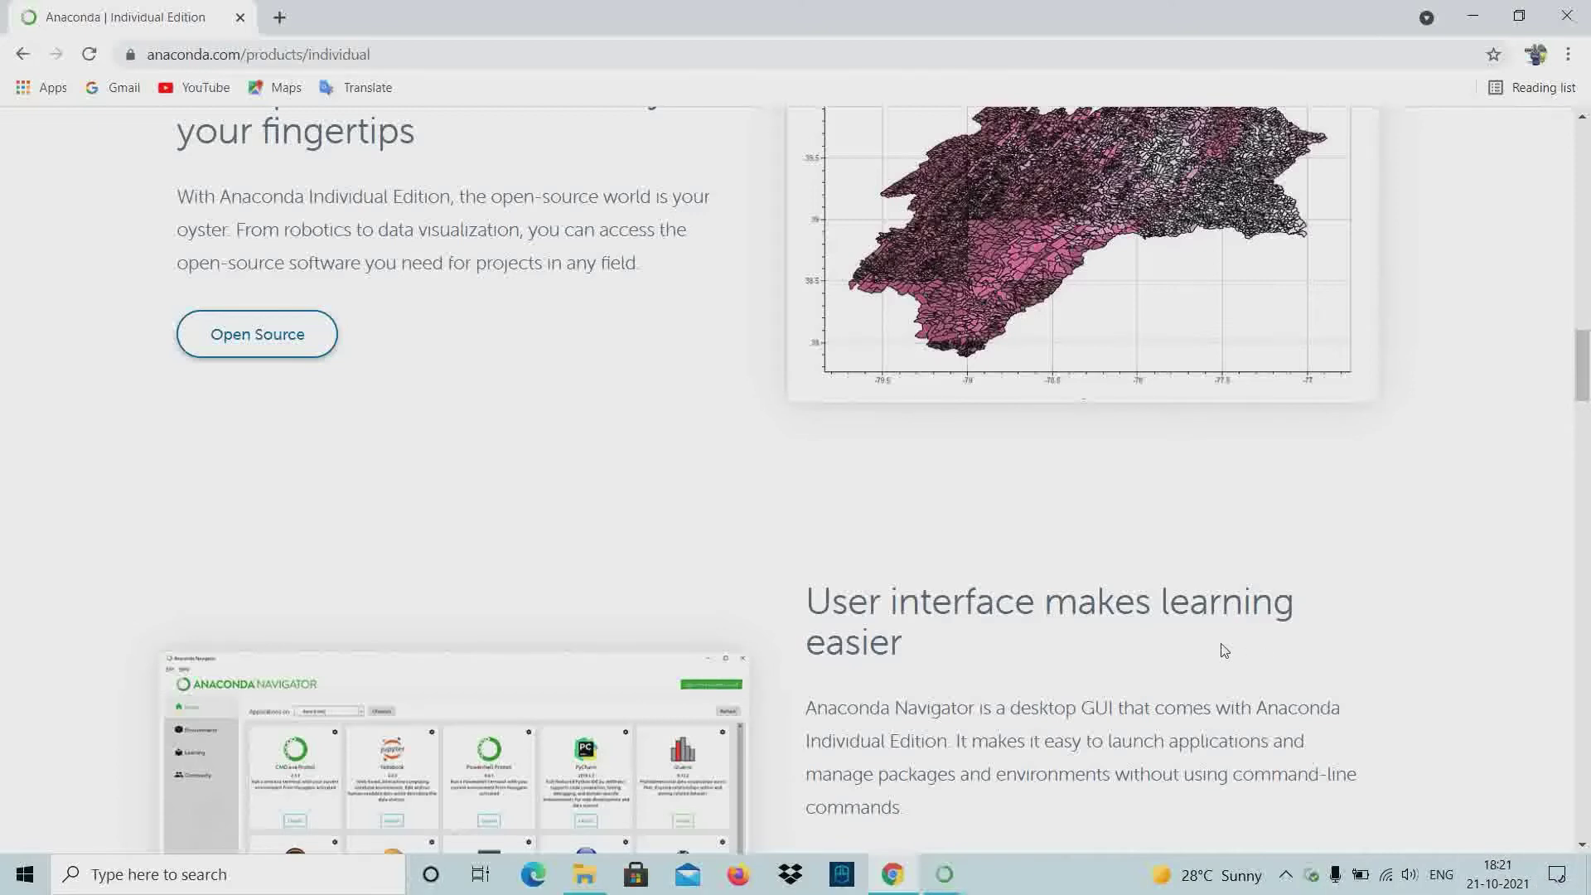
scroll(663, 542, "down", 10)
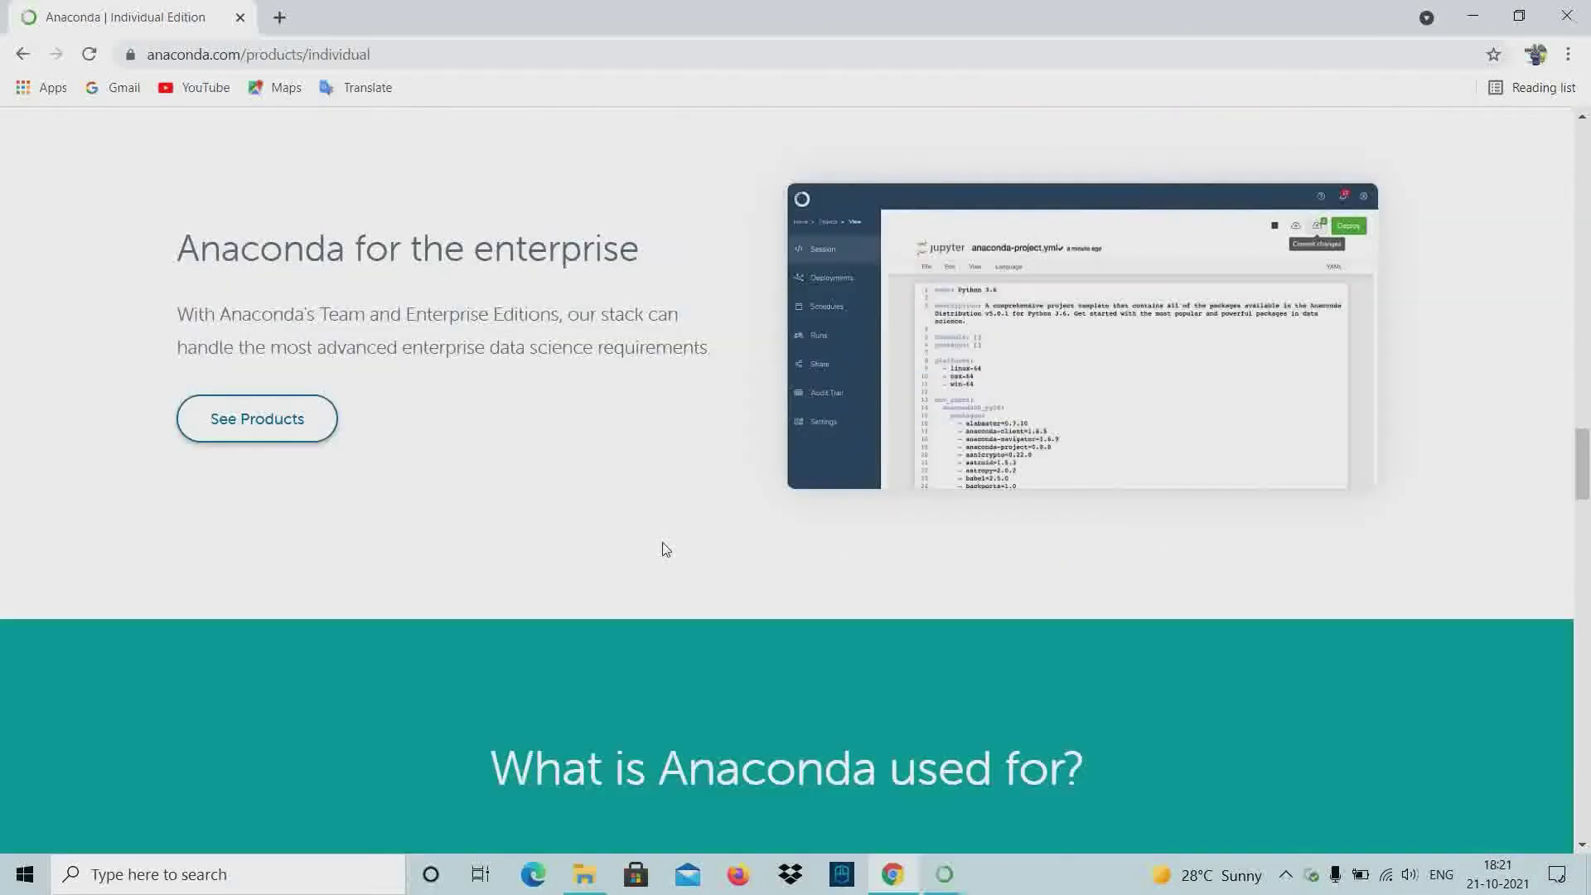
scroll(667, 551, "up", 20)
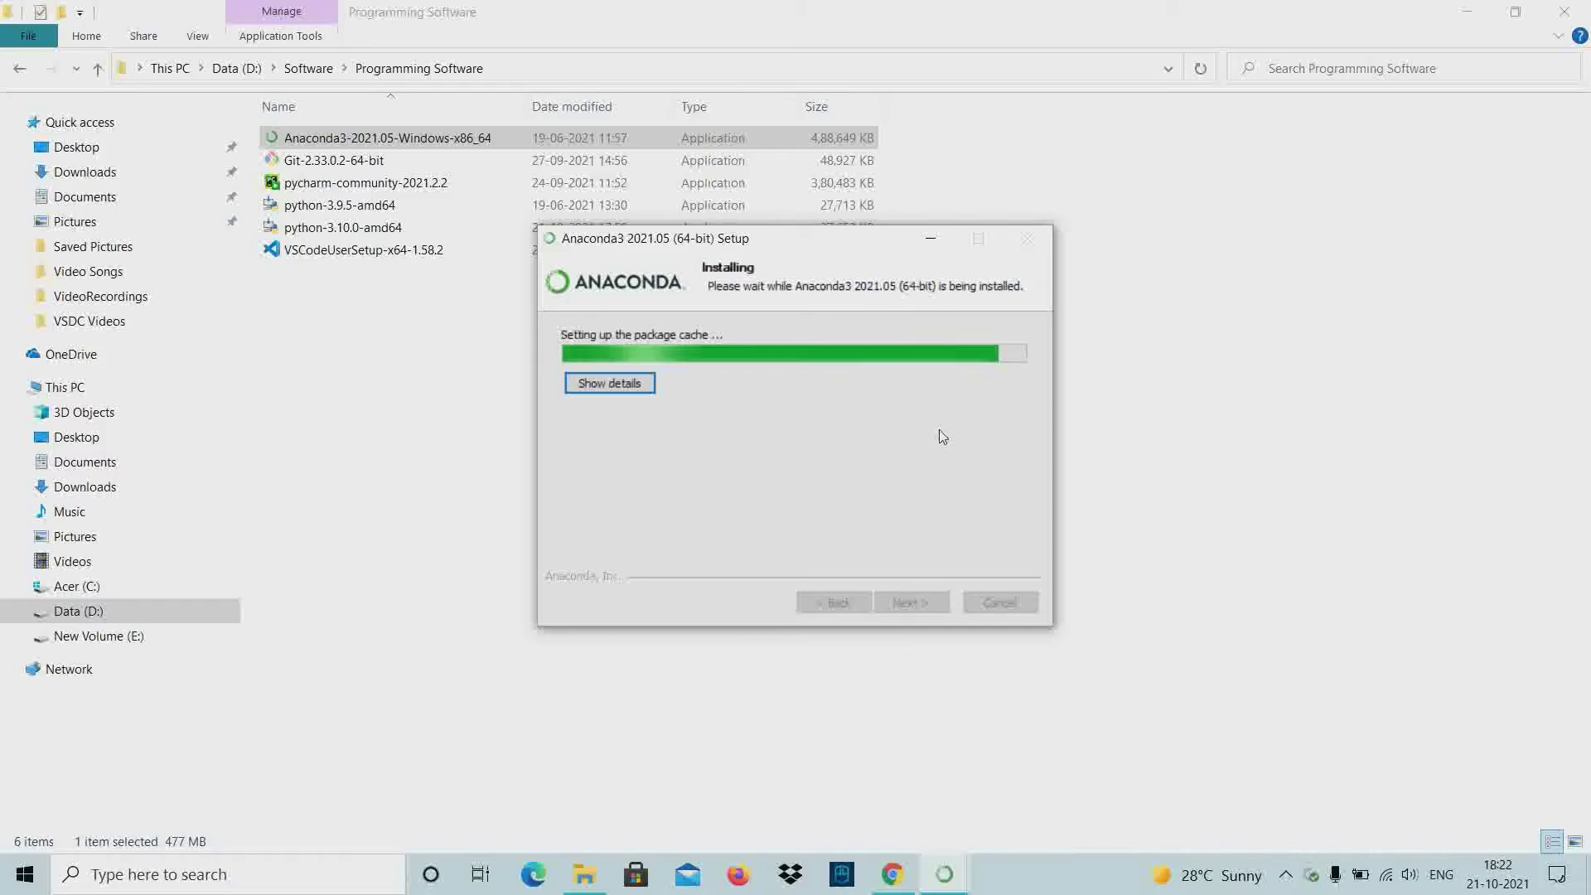
left_click(1285, 874)
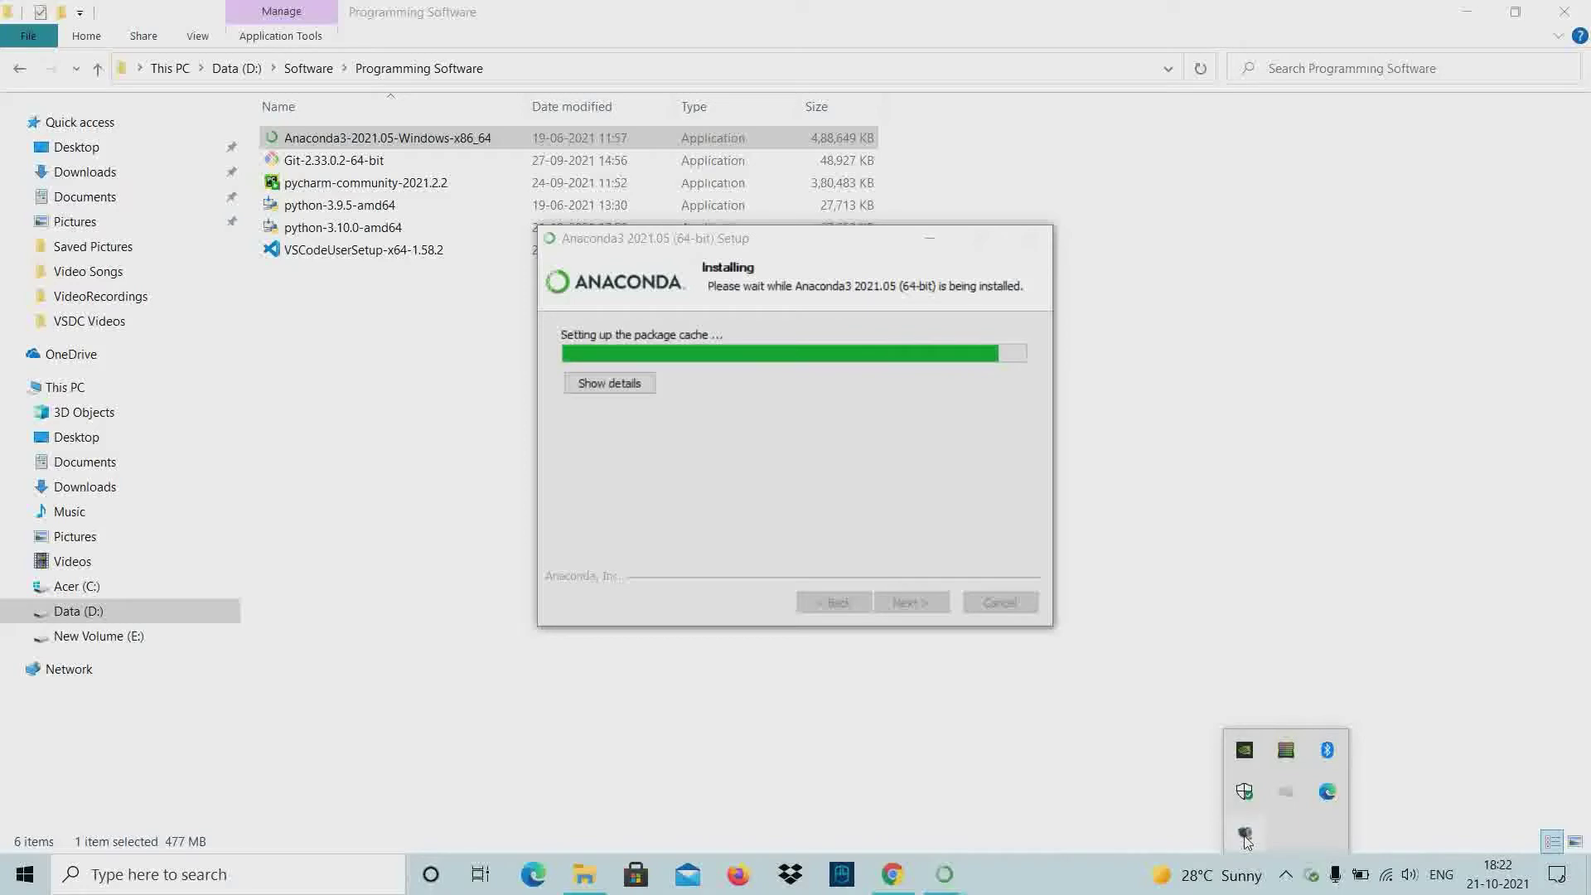
left_click(1240, 622)
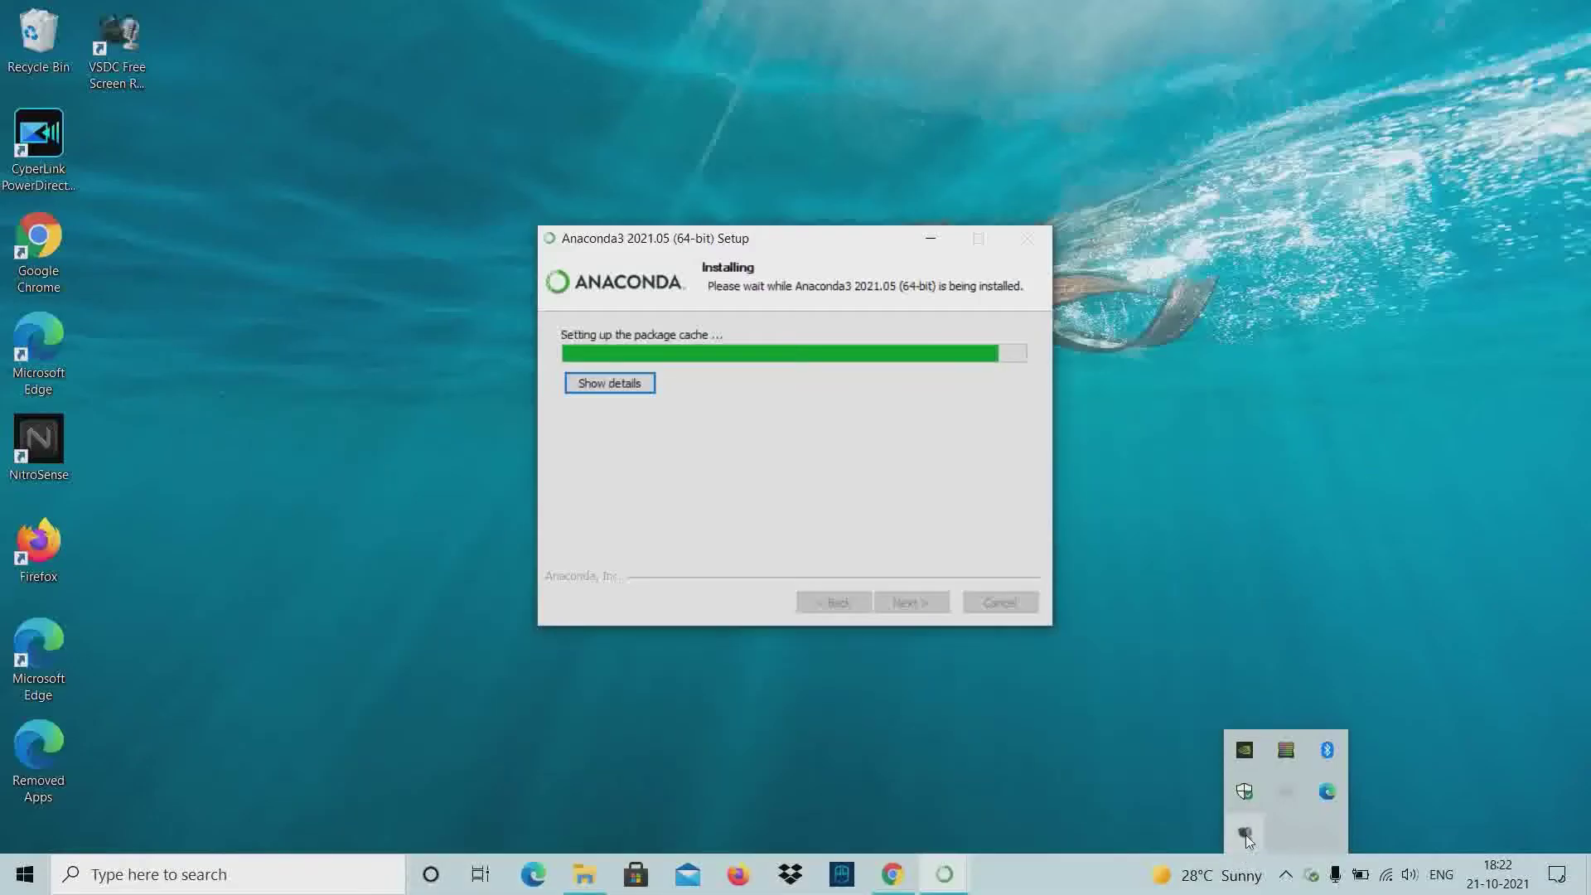
left_click(1246, 835)
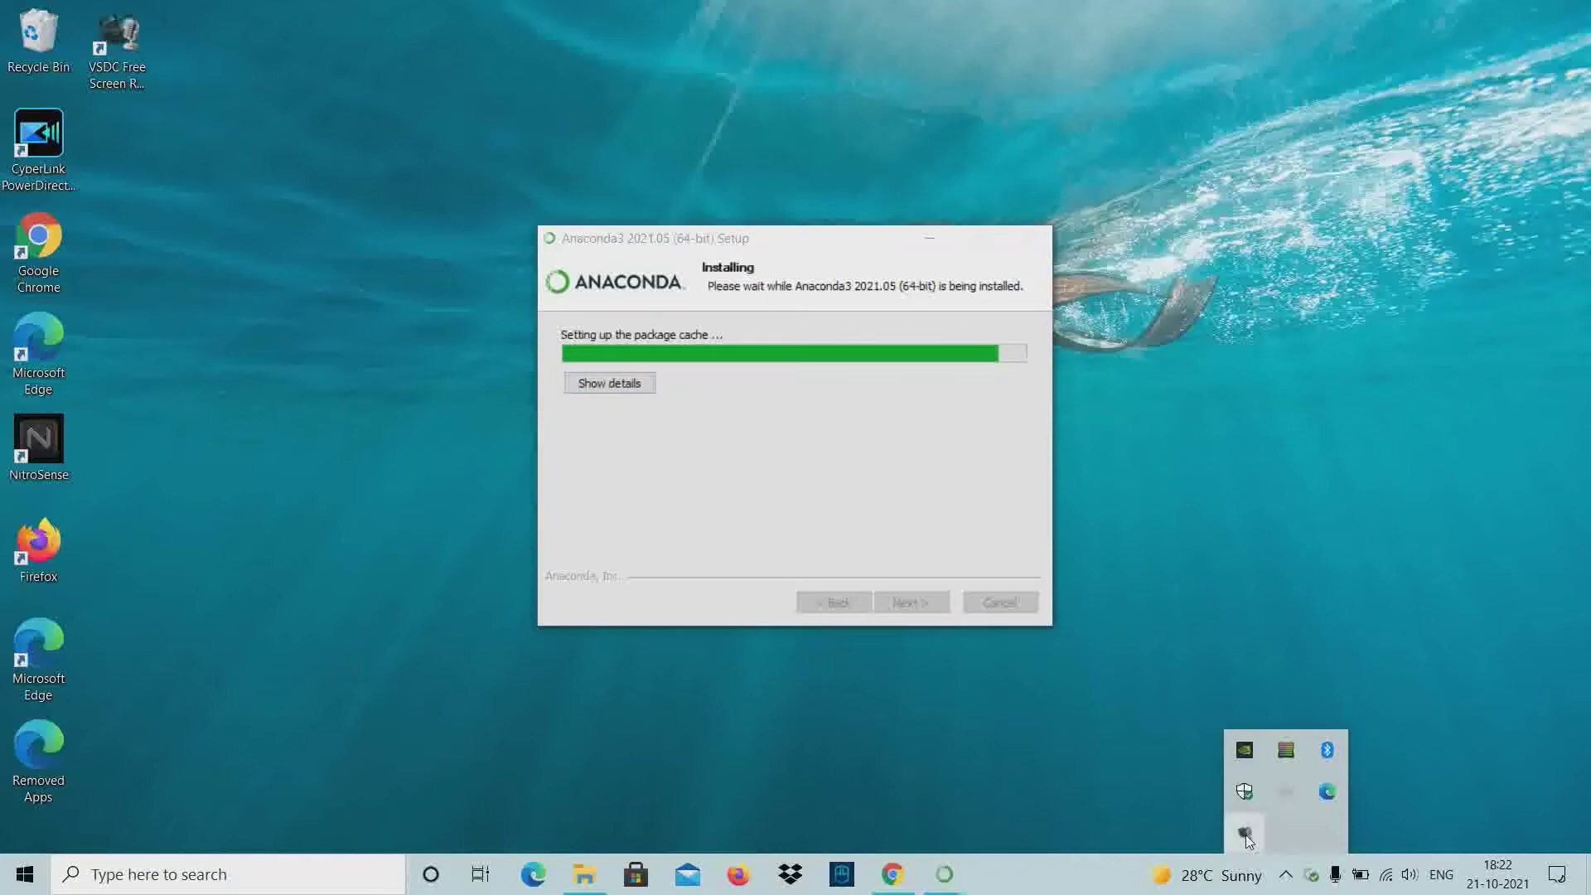
right_click(1246, 835)
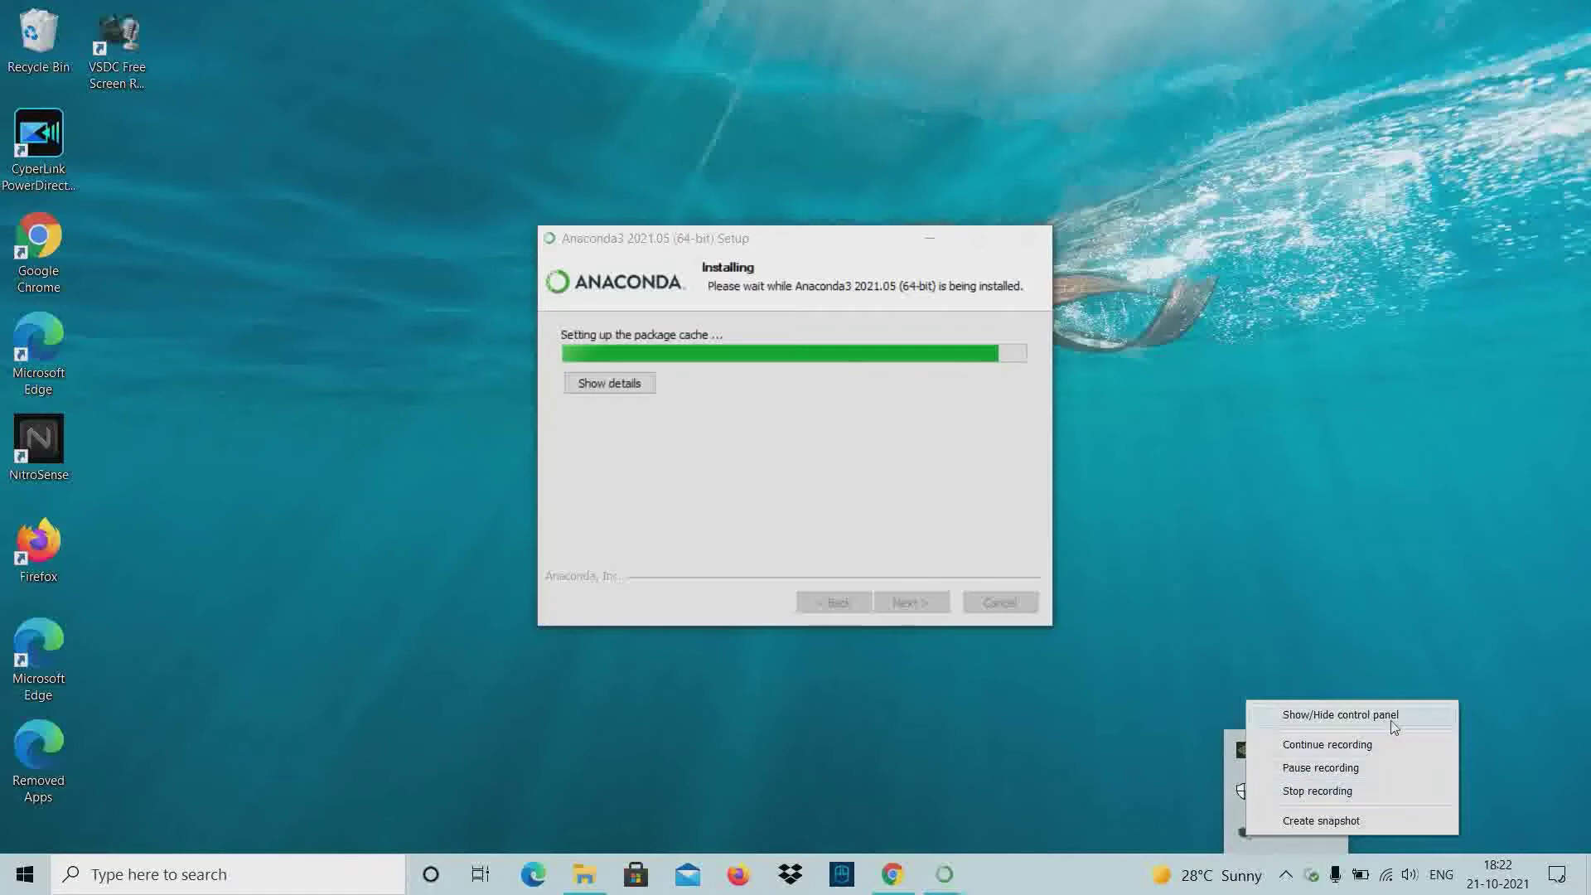
left_click(1358, 714)
left_click(866, 744)
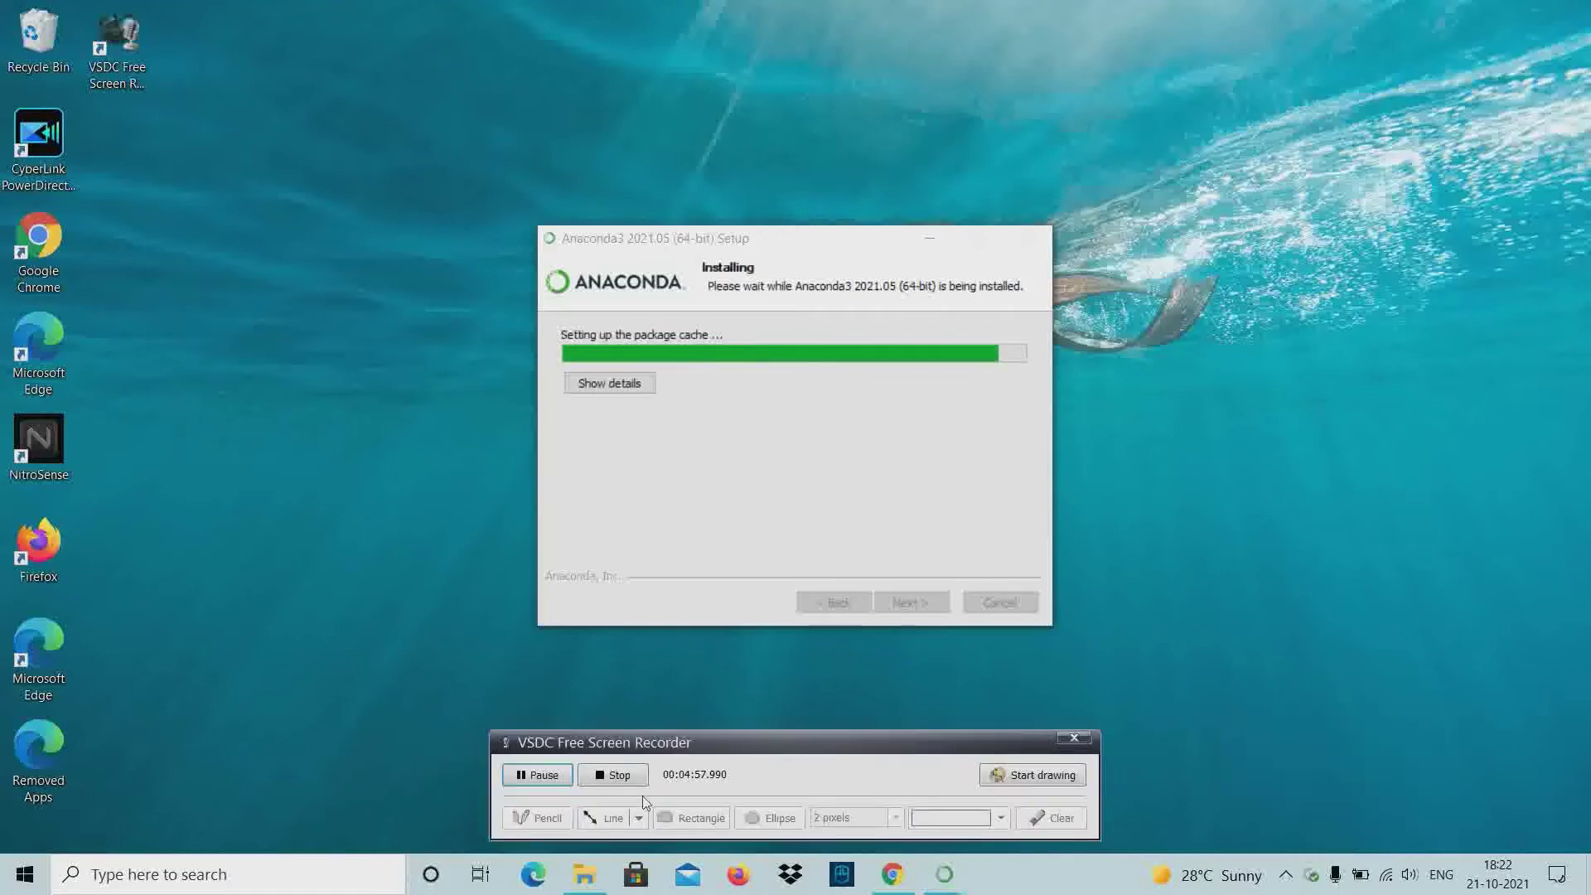
left_click_drag(540, 776, 1030, 788)
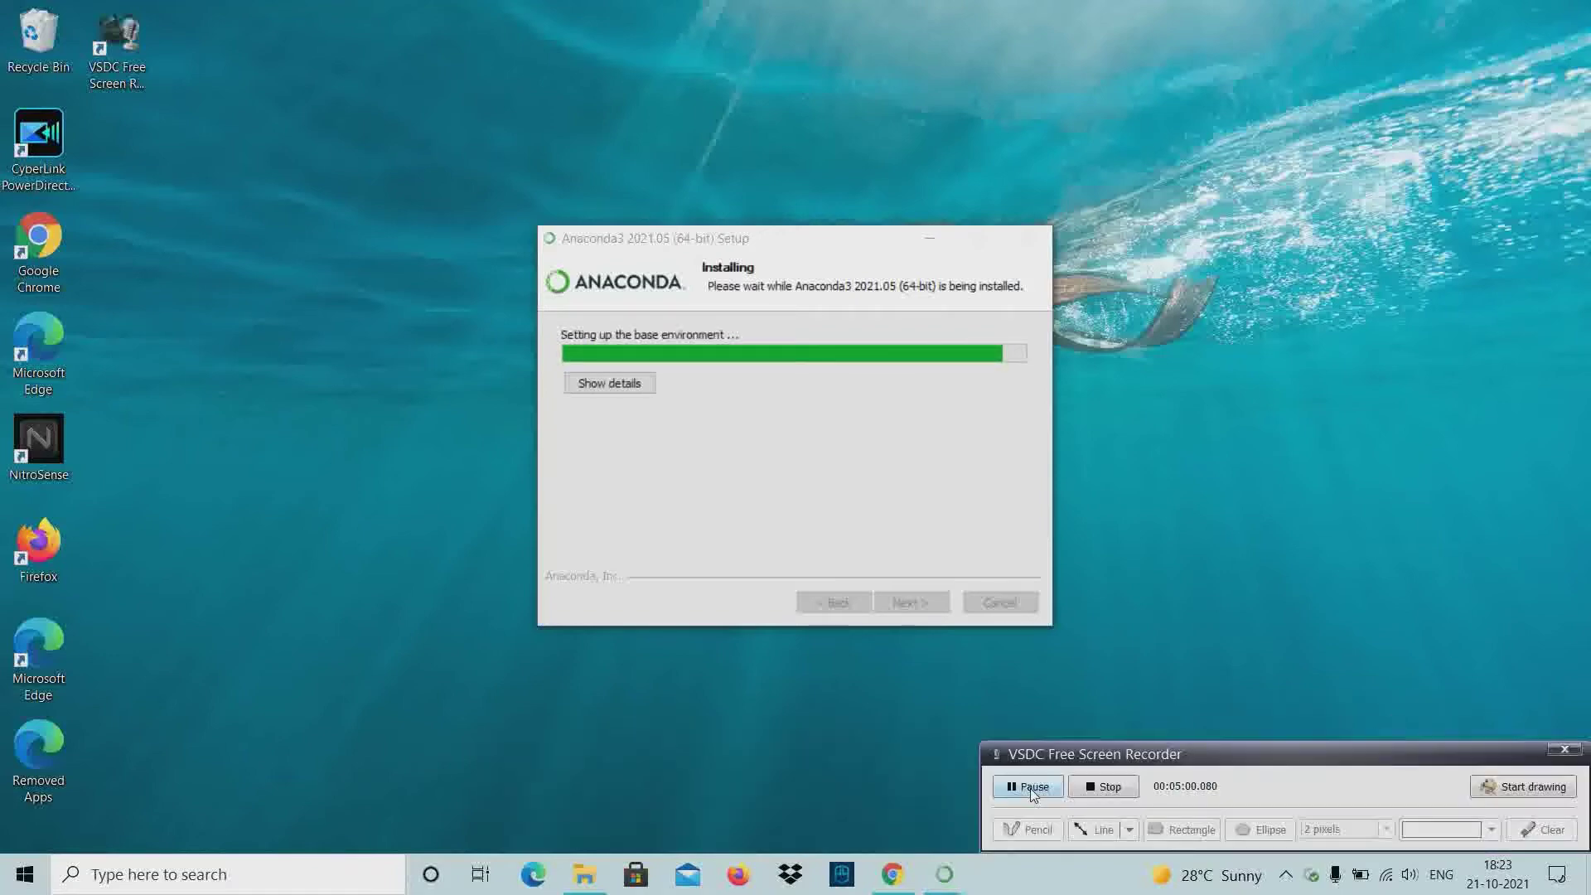
left_click(1030, 787)
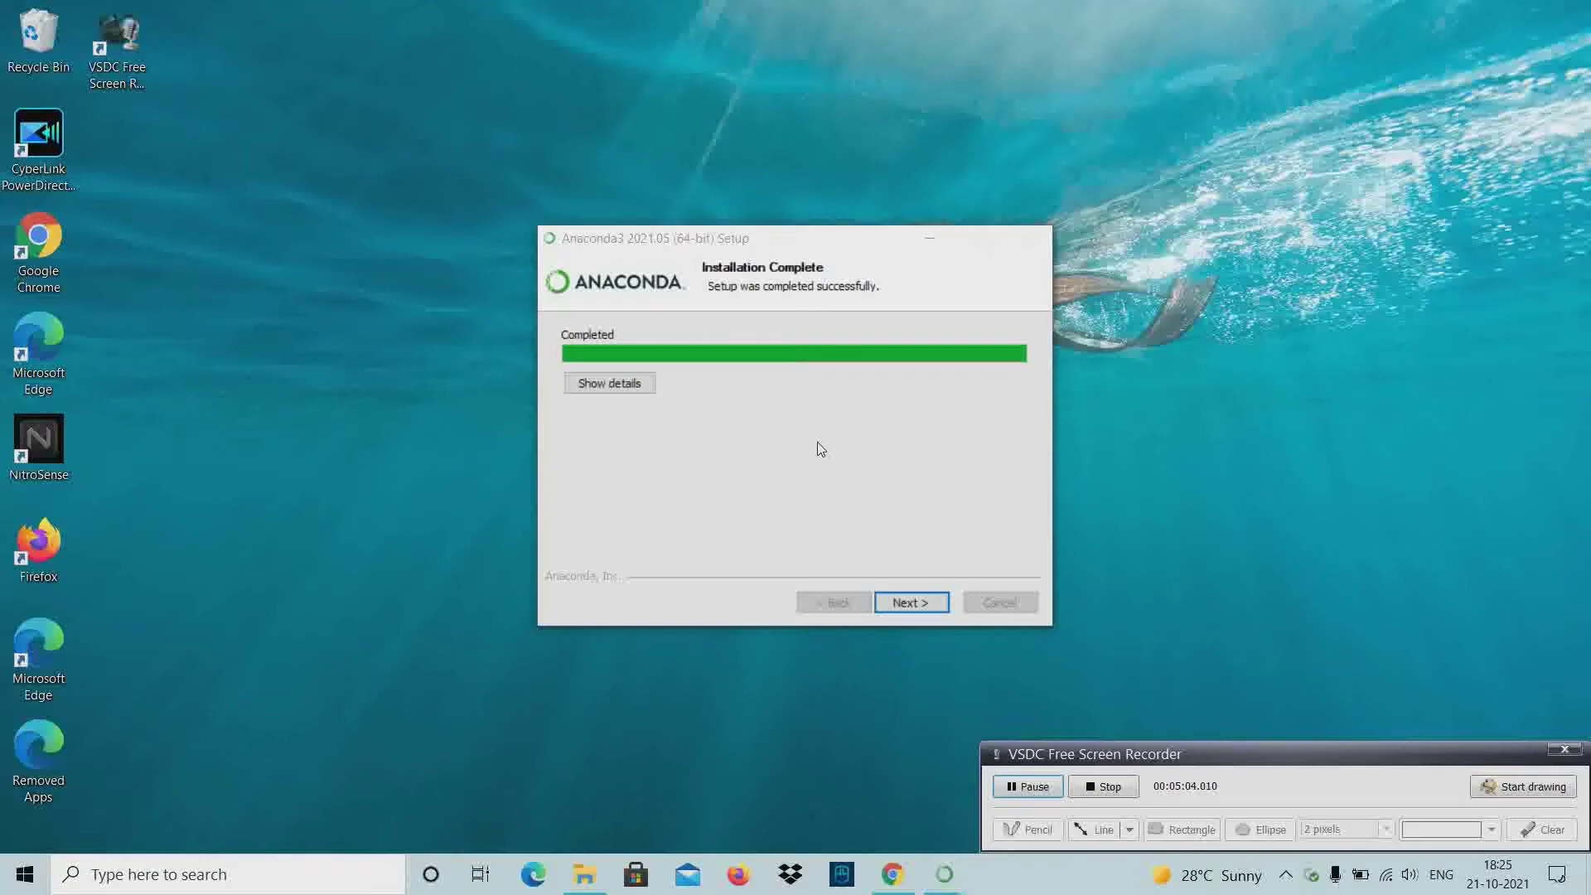
Finish the Anaconda3 2021.05 setup, leaving the Individual Edition Tutorial and Getting Started with Anaconda options enabled
left_click(934, 614)
left_click(934, 613)
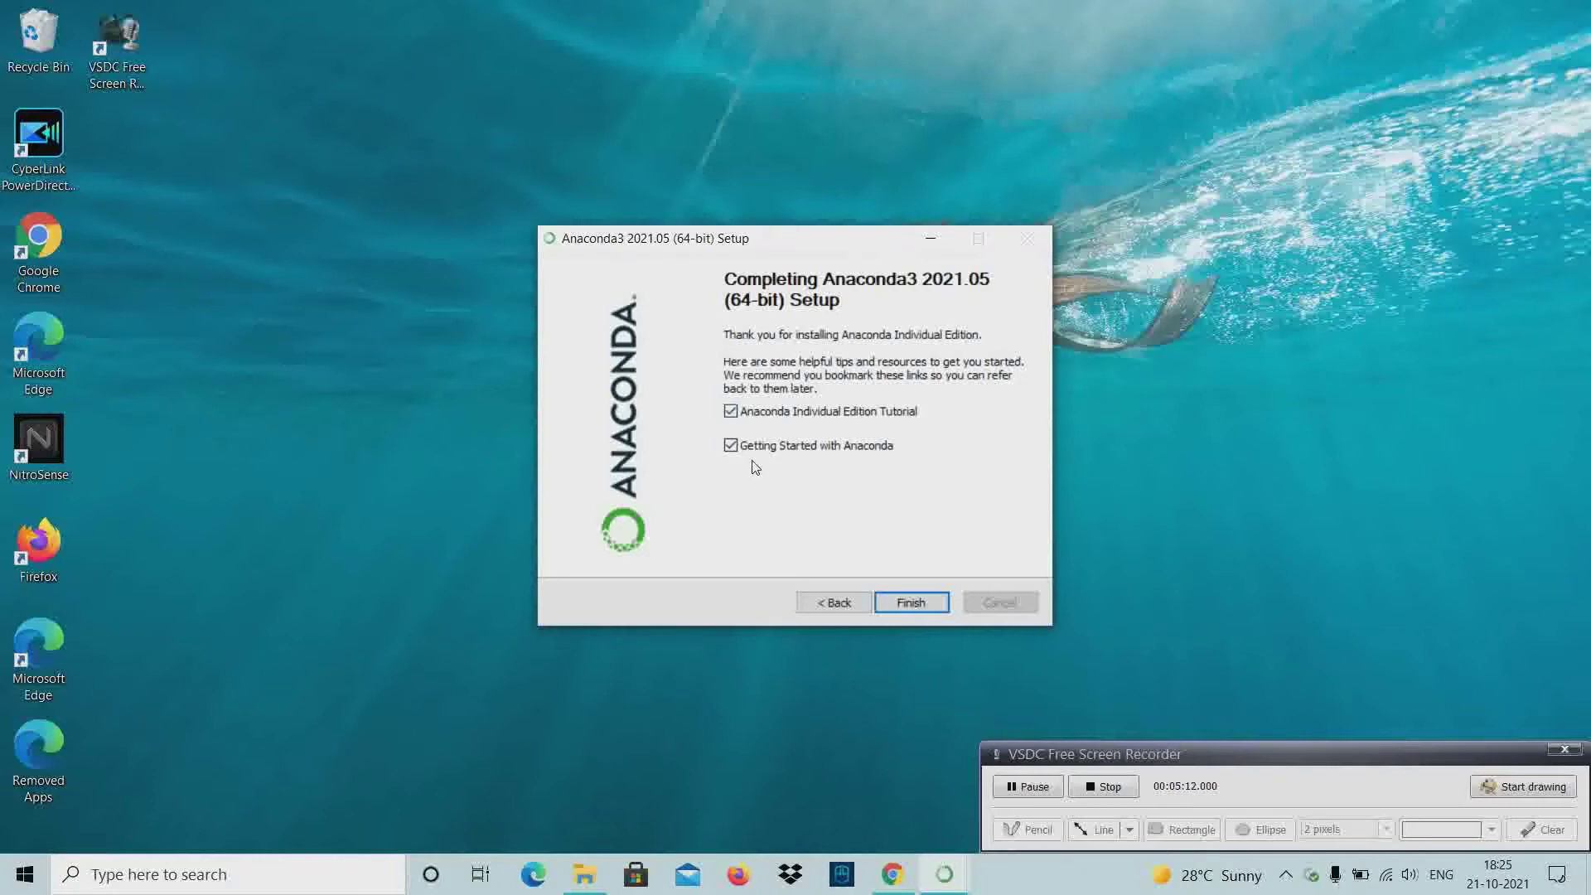
left_click(934, 608)
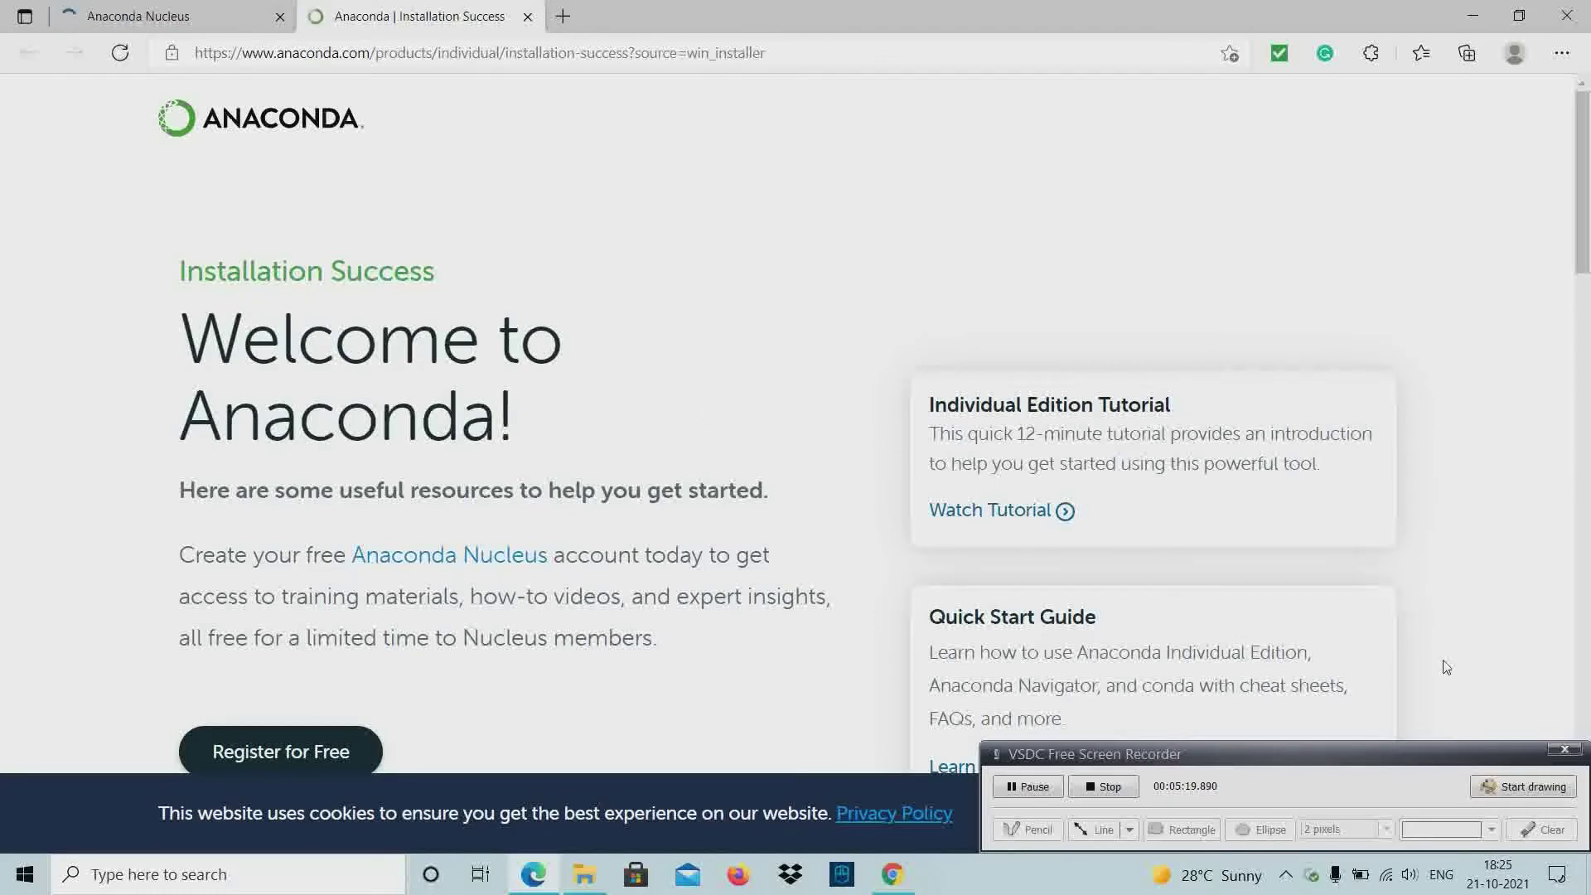
Read through the Anaconda Installation Success page to its footer and check the accompanying Anaconda Nucleus page
left_click_drag(1533, 749, 1518, 872)
left_click(1373, 835)
scroll(843, 439, "down", 20)
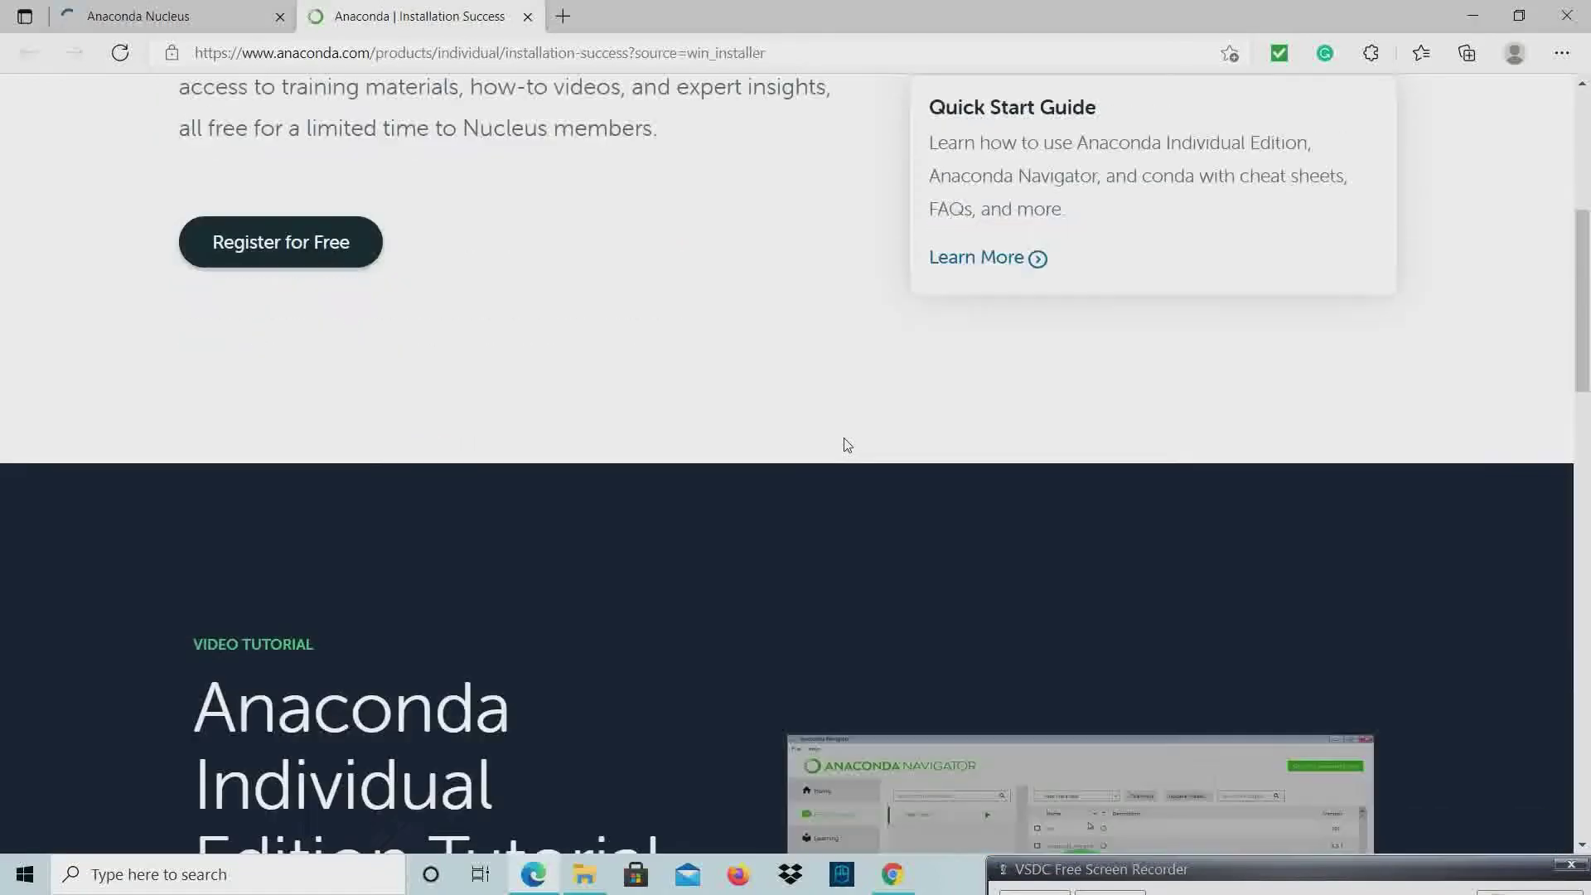
scroll(846, 447, "down", 1)
scroll(847, 447, "up", 7)
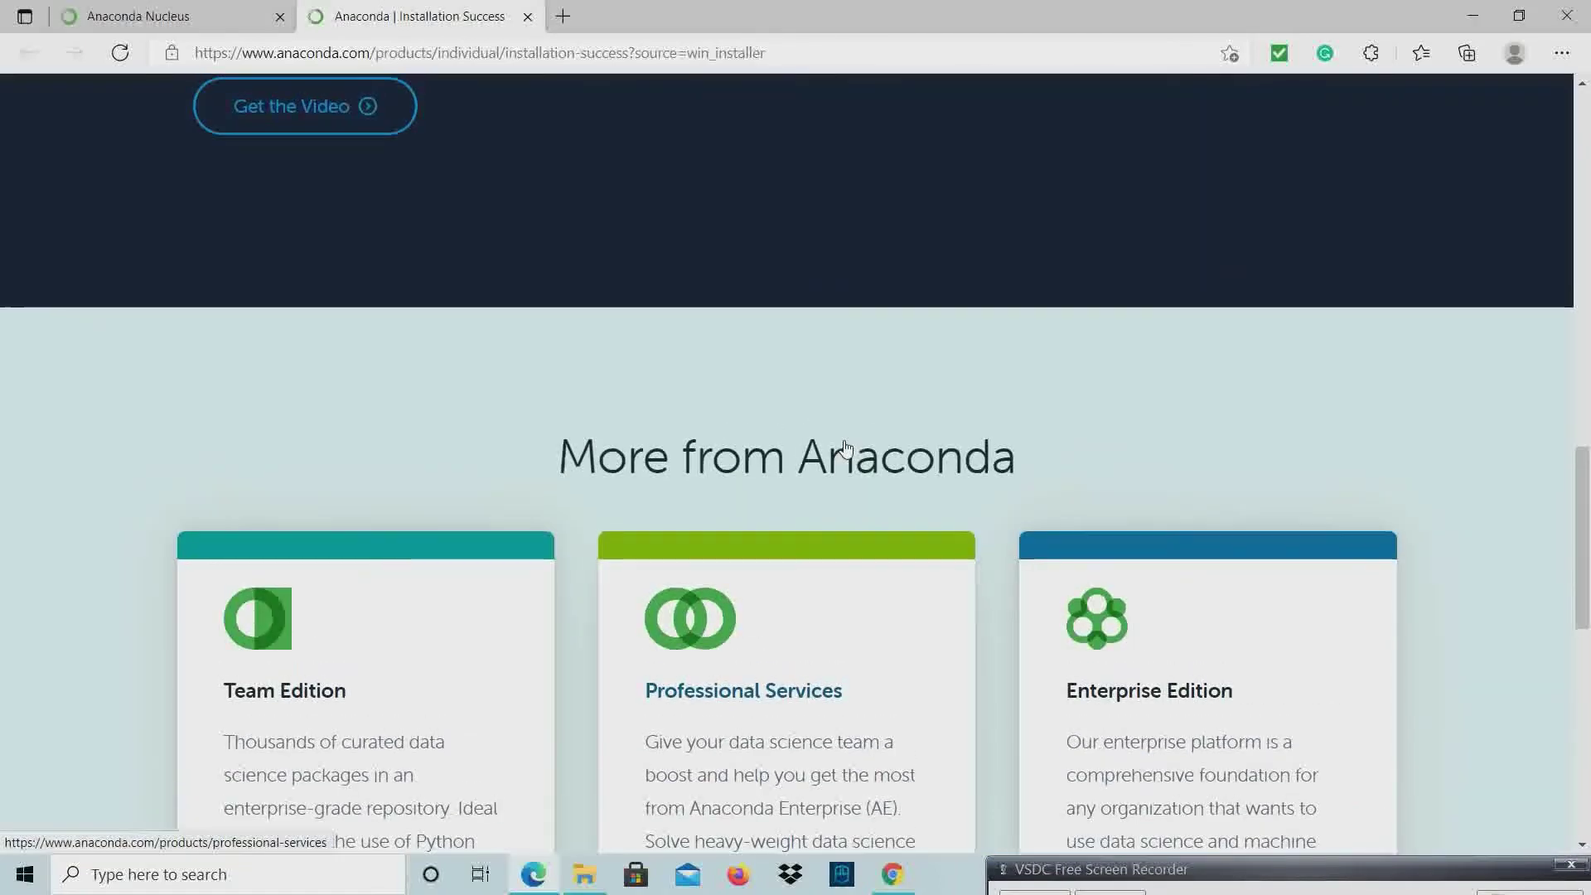
scroll(846, 448, "down", 9)
scroll(843, 448, "down", 1)
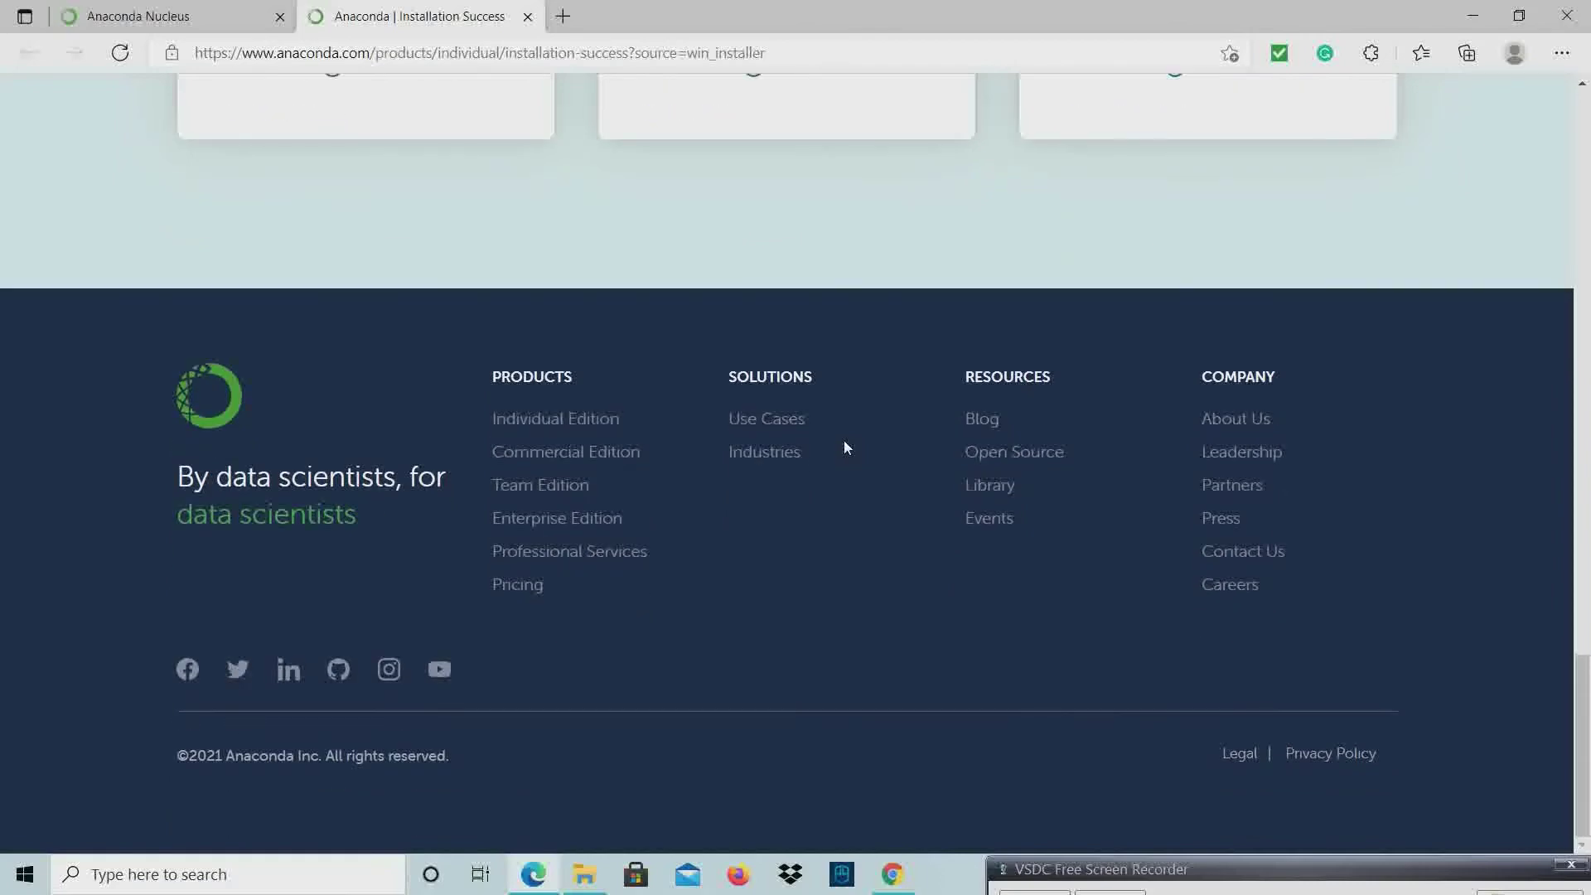
scroll(843, 448, "up", 7)
scroll(845, 447, "up", 15)
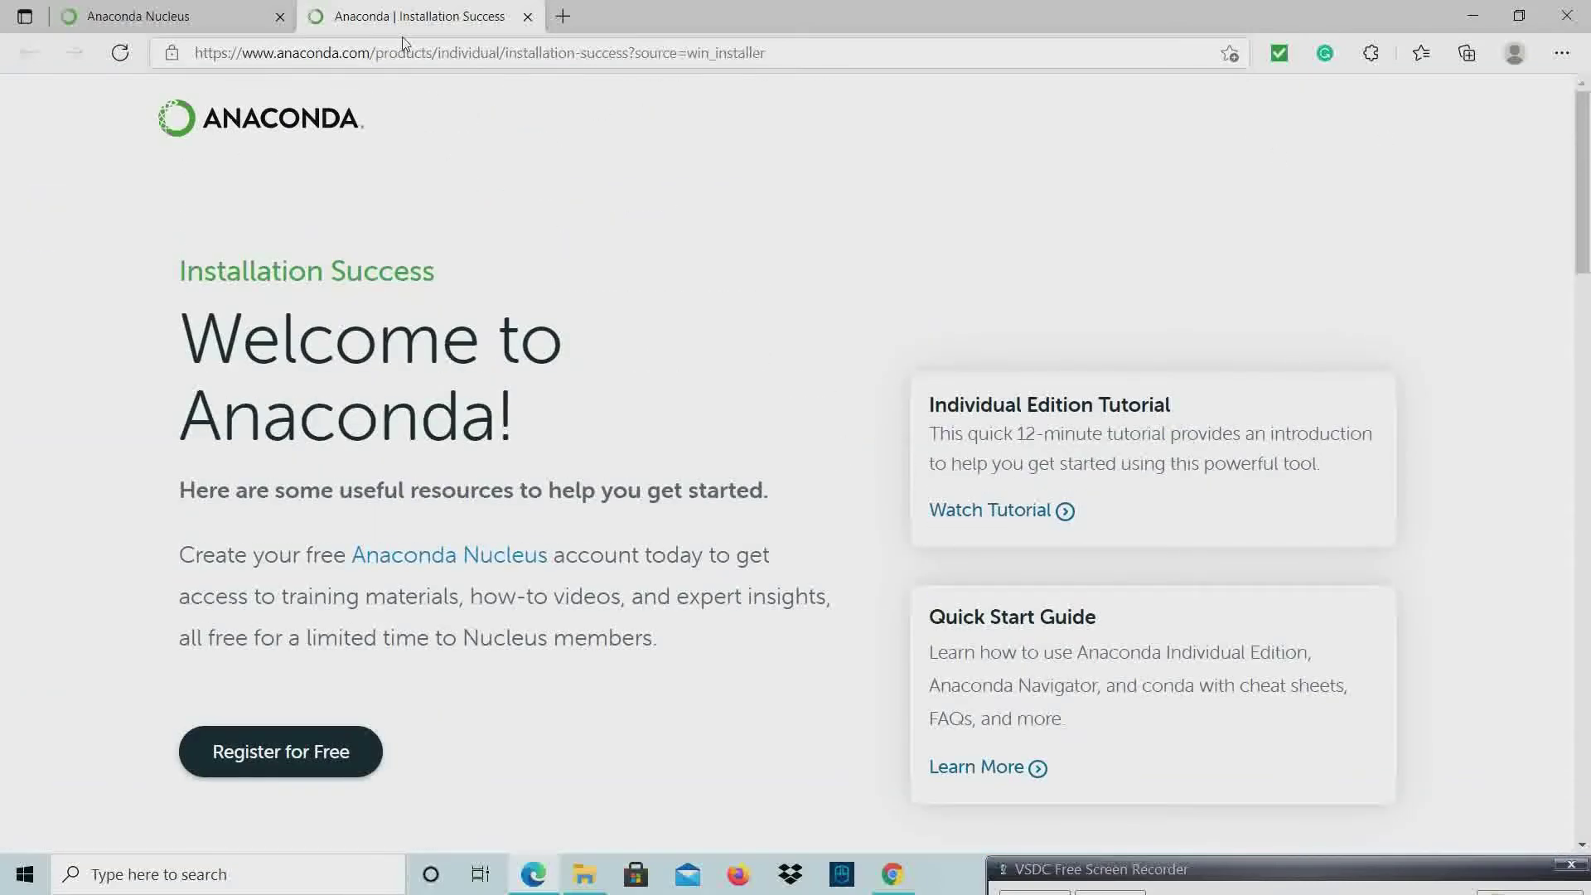
left_click(245, 15)
left_click(426, 18)
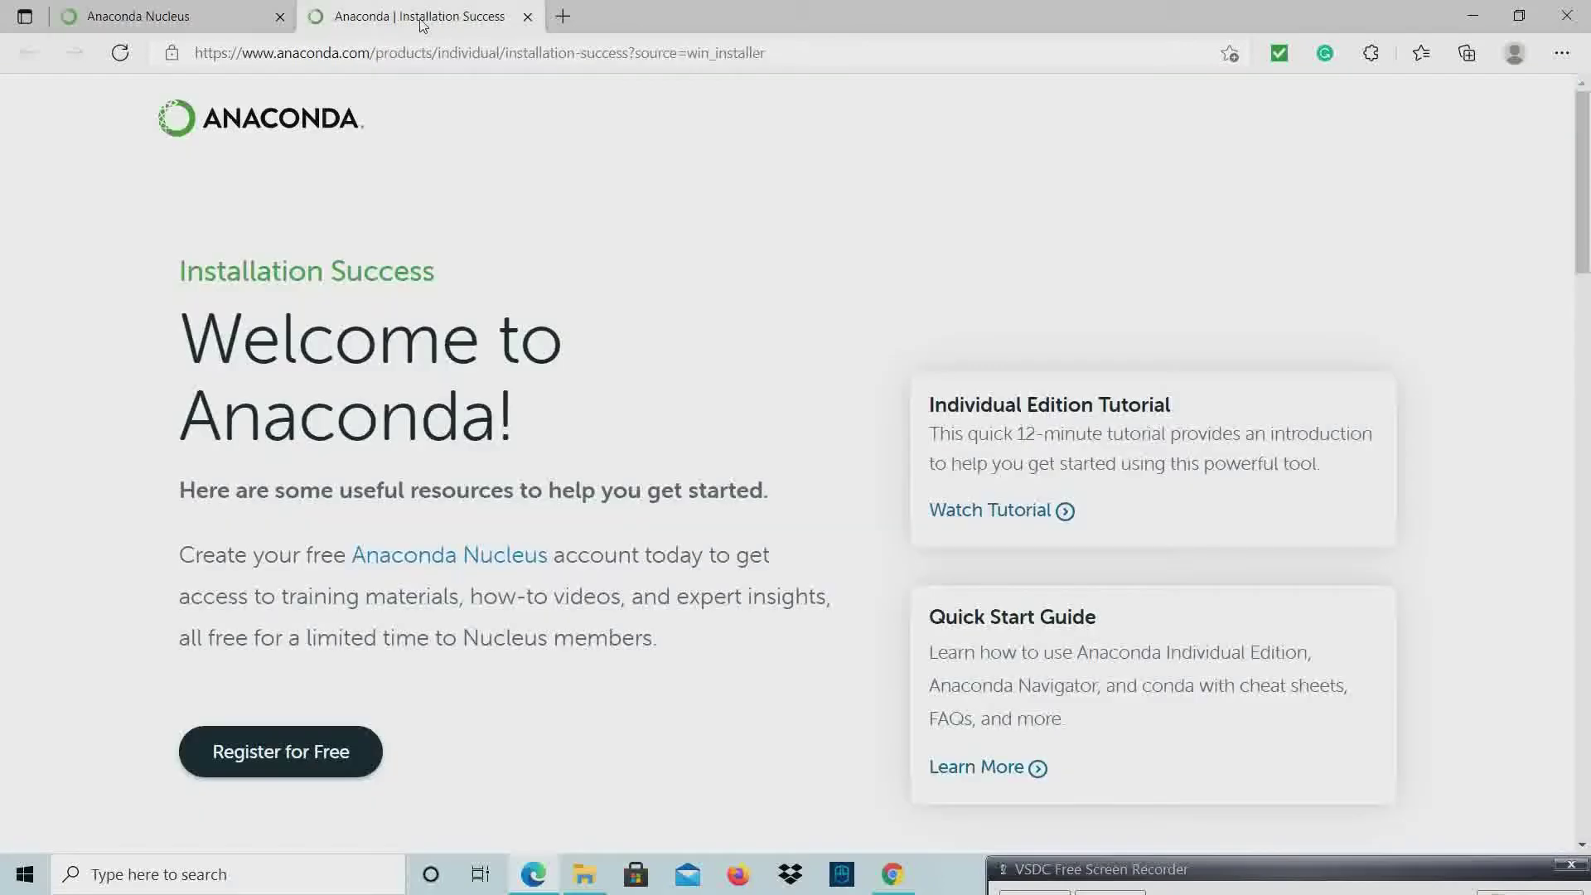
left_click(240, 18)
Minimize the Edge browser window to return to the desktop
left_click(563, 16)
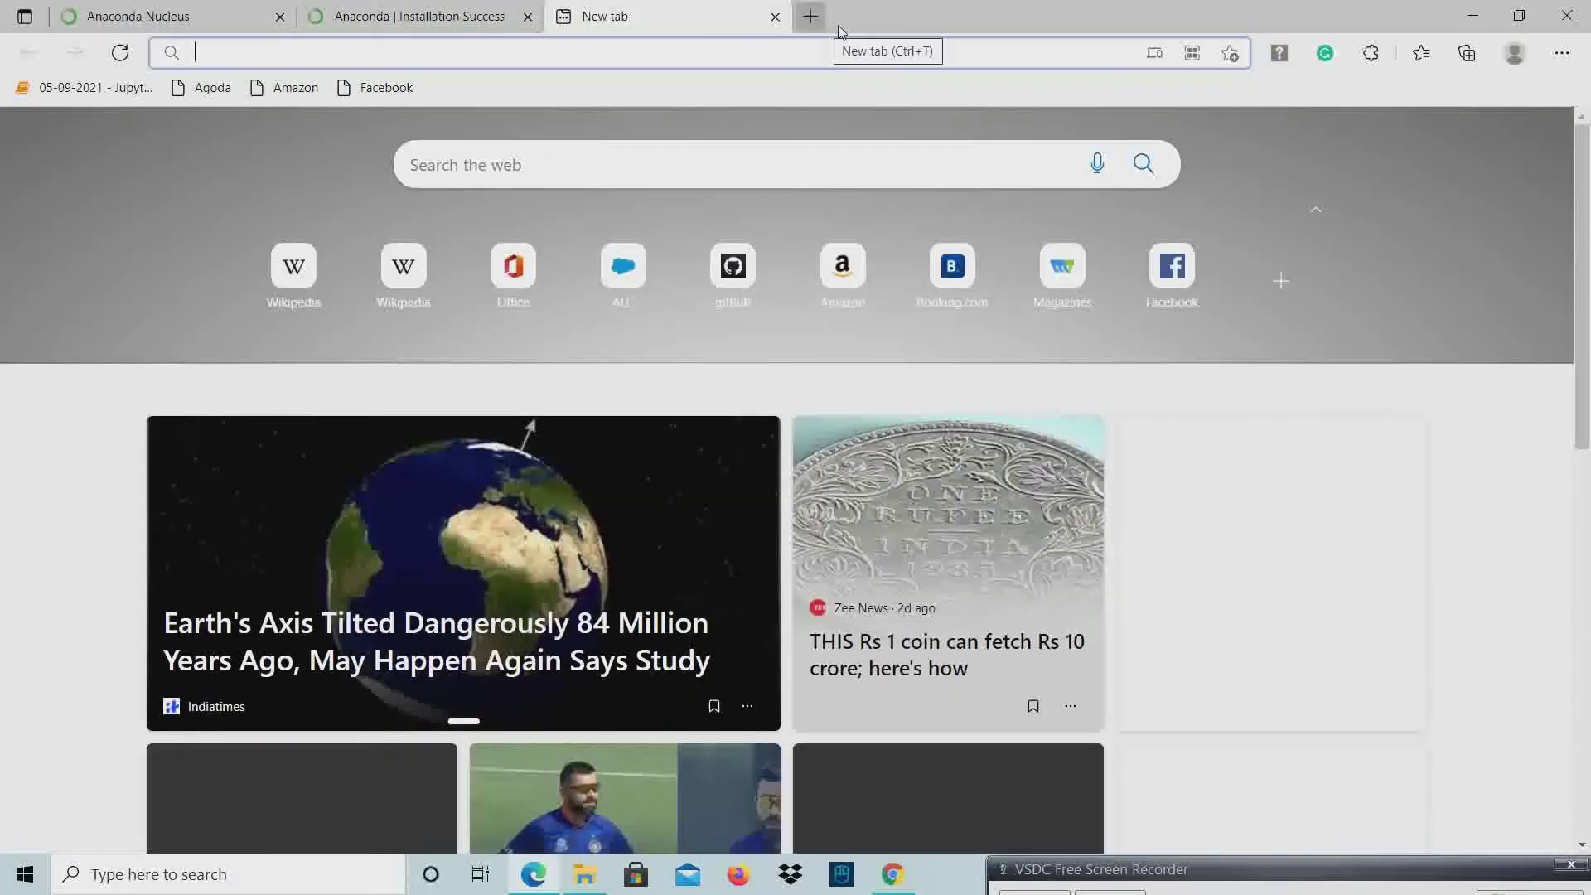
left_click(1469, 17)
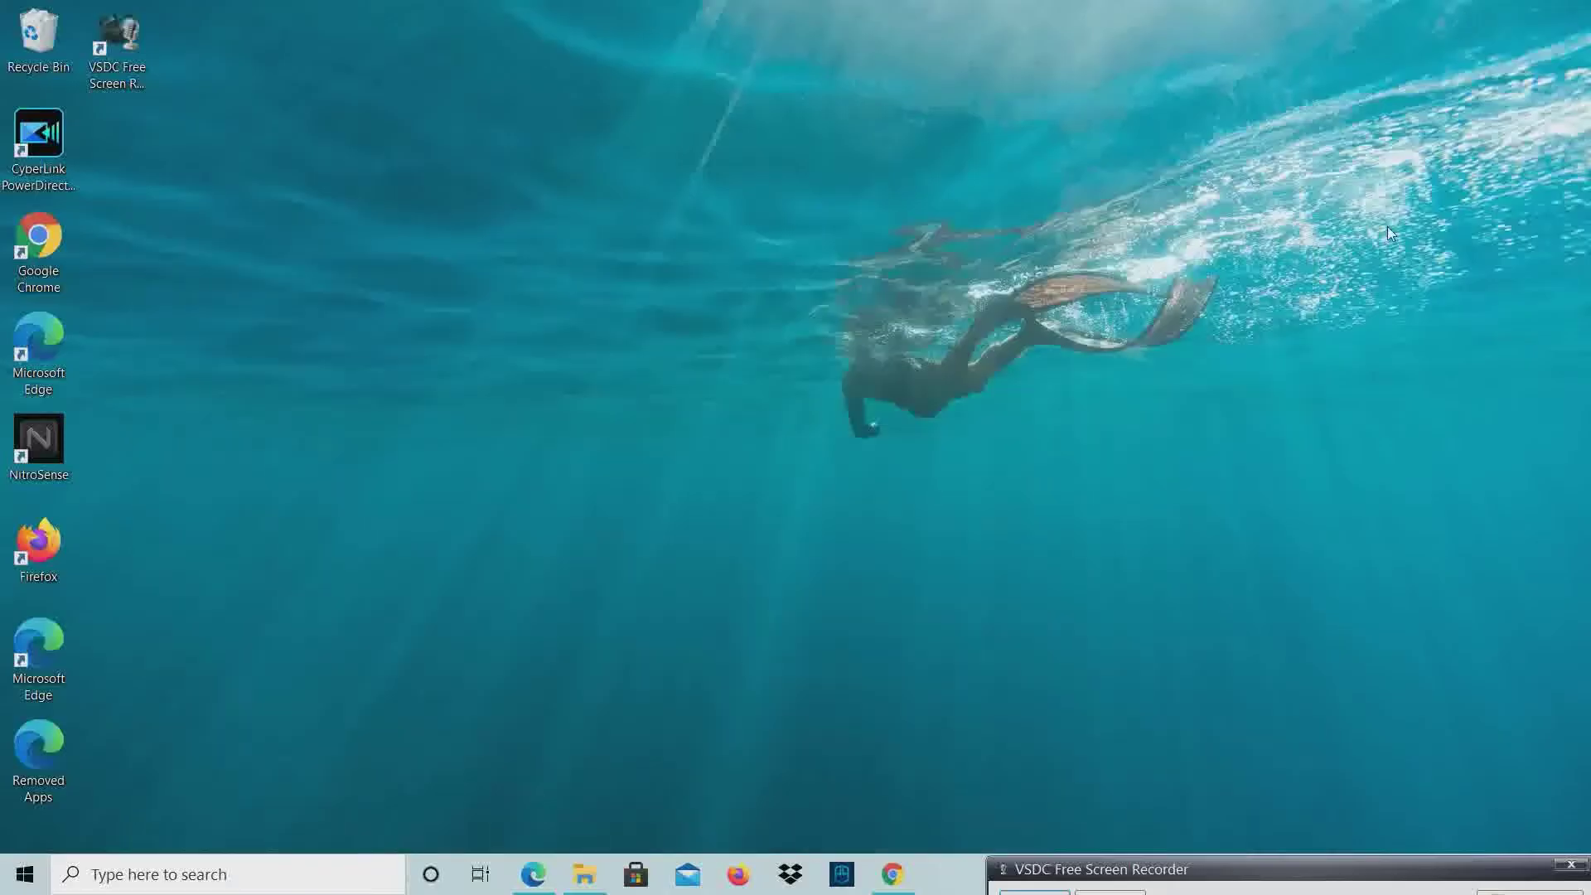
right_click(643, 208)
left_click(740, 274)
right_click(742, 275)
left_click(771, 338)
Search Windows for "ana" and launch Anaconda Navigator (Anaconda3)
left_click(266, 875)
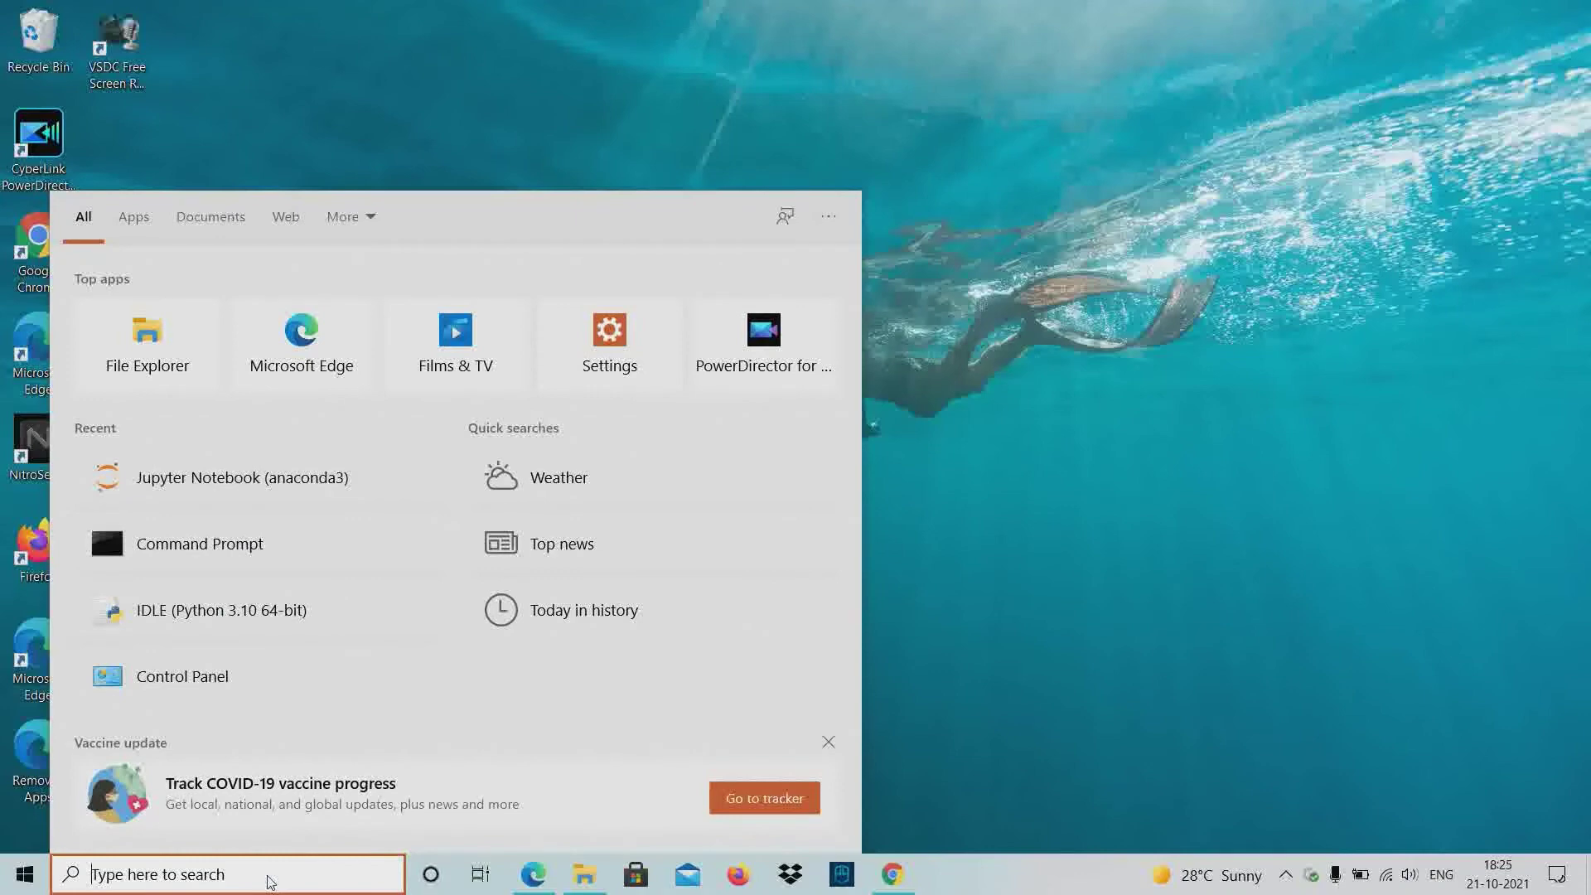
type("ana")
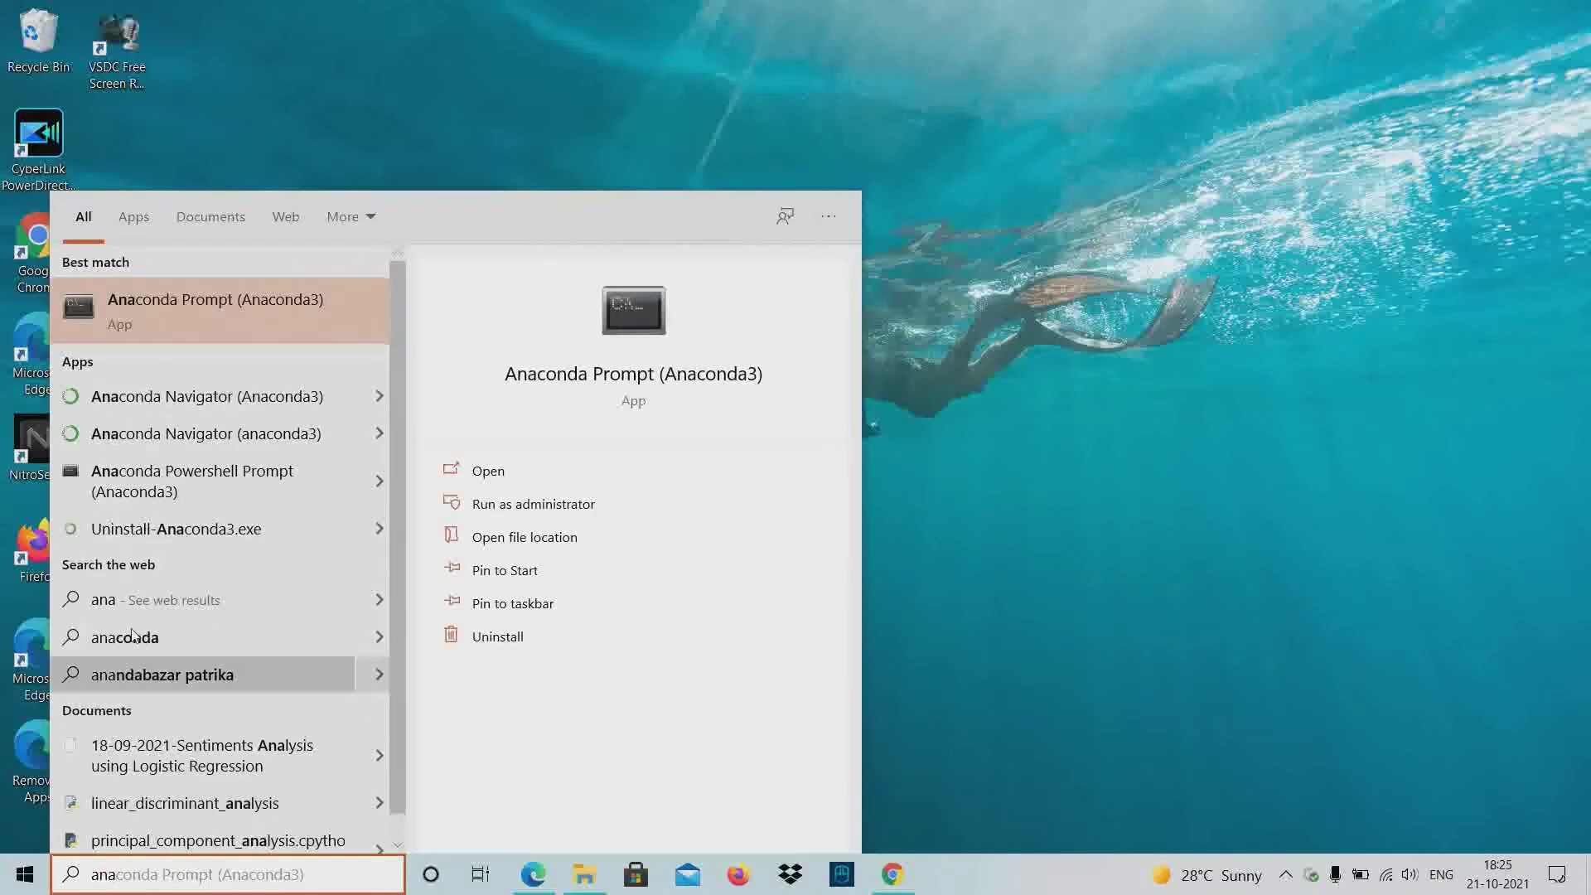
left_click(223, 393)
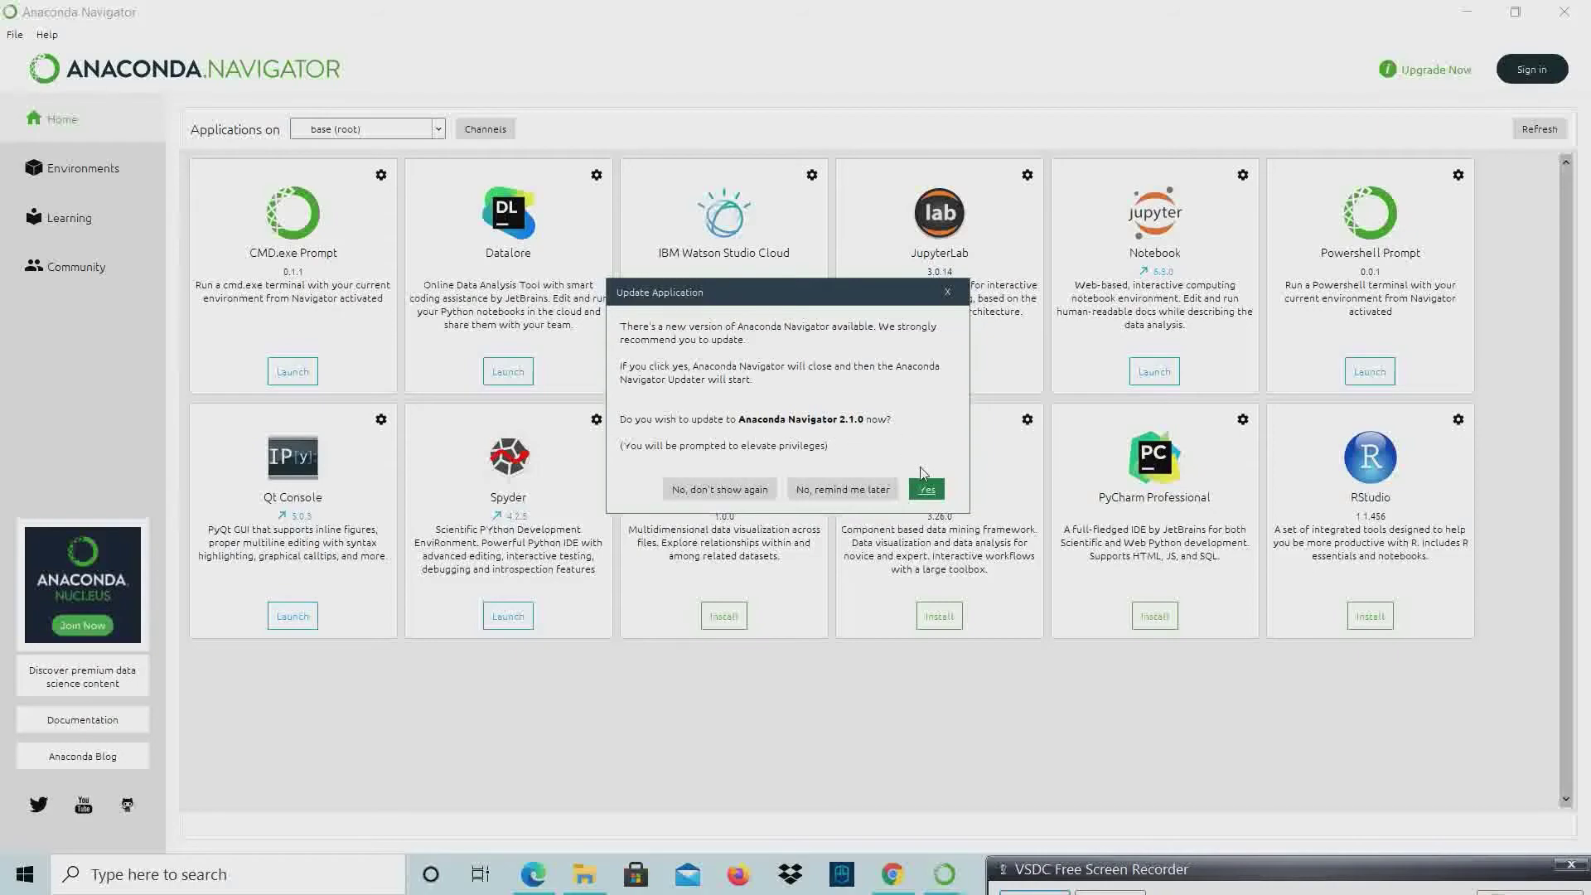
Update Anaconda Navigator to version 2.1.0, allowing the running instance to quit, and relaunch it
left_click(927, 489)
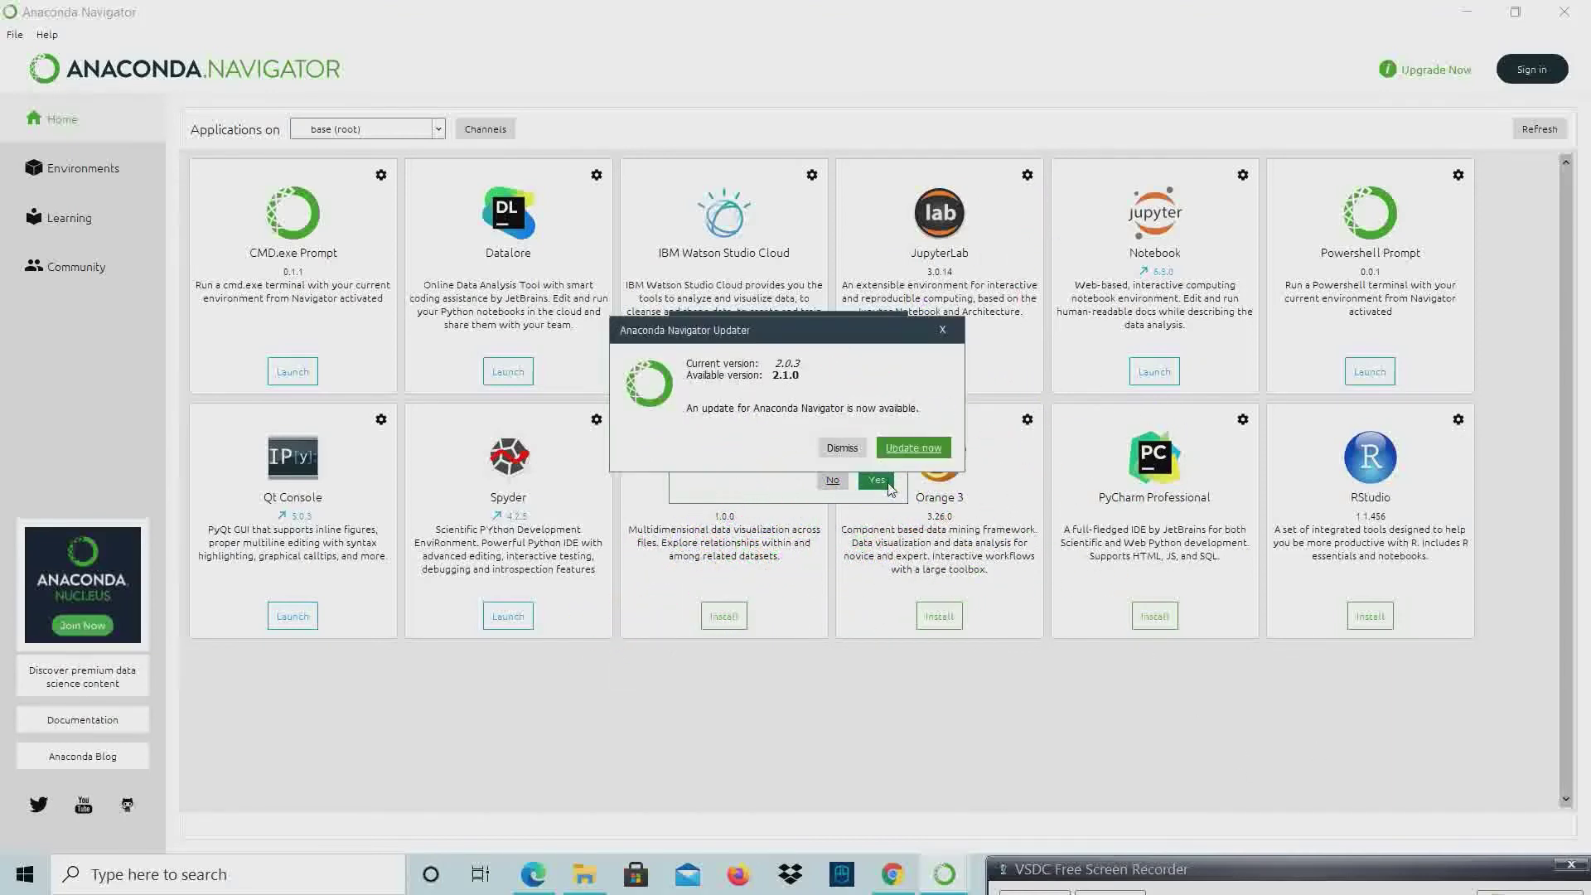
left_click(939, 450)
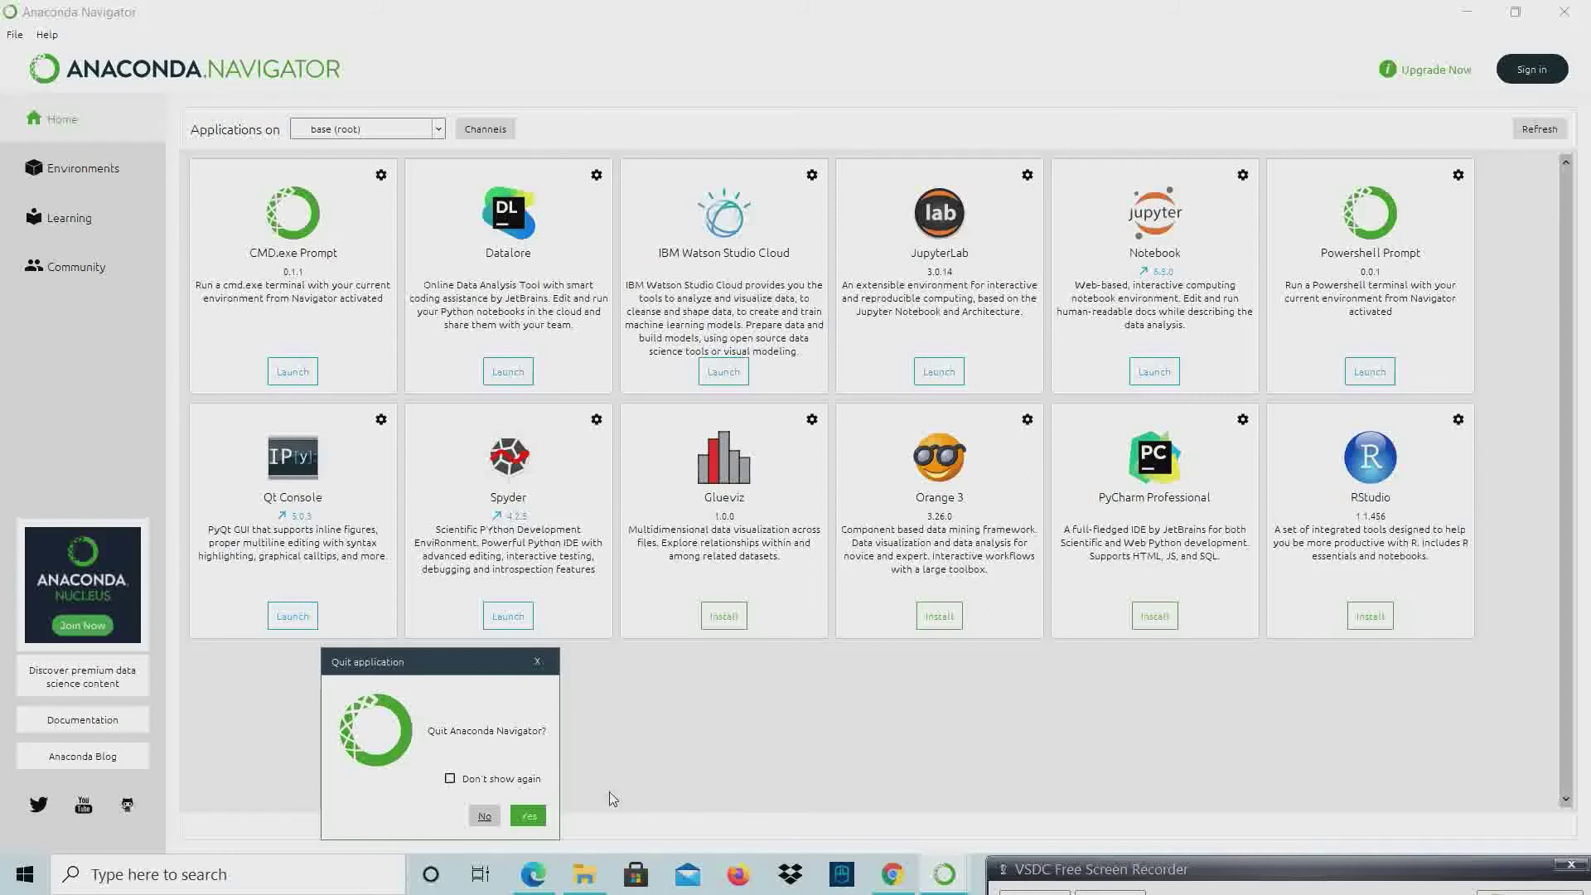
left_click_drag(500, 656, 806, 440)
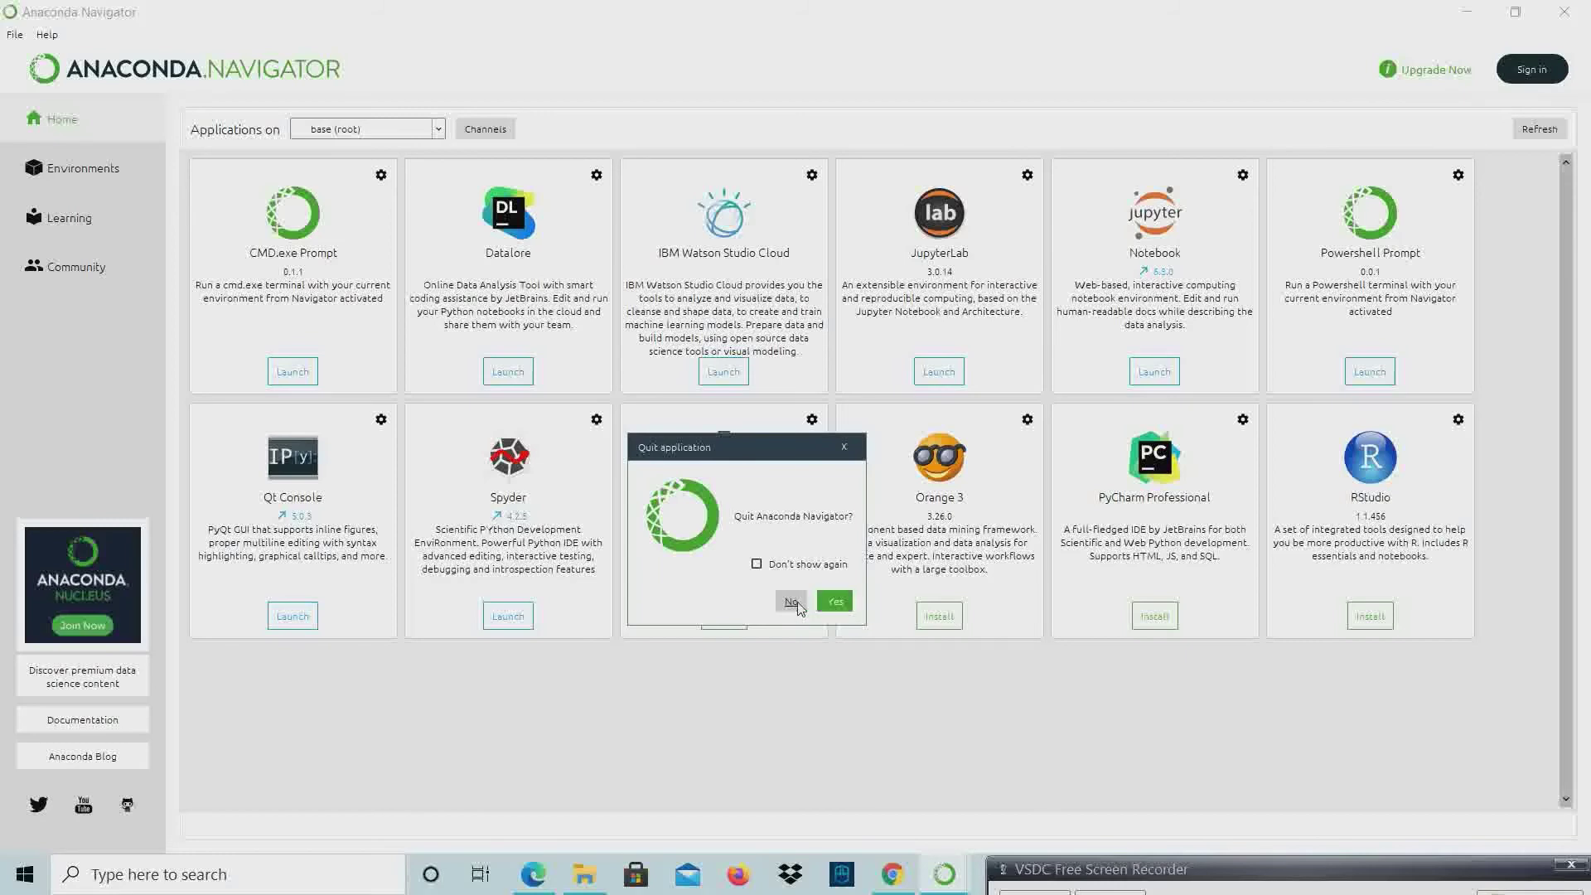
left_click(835, 603)
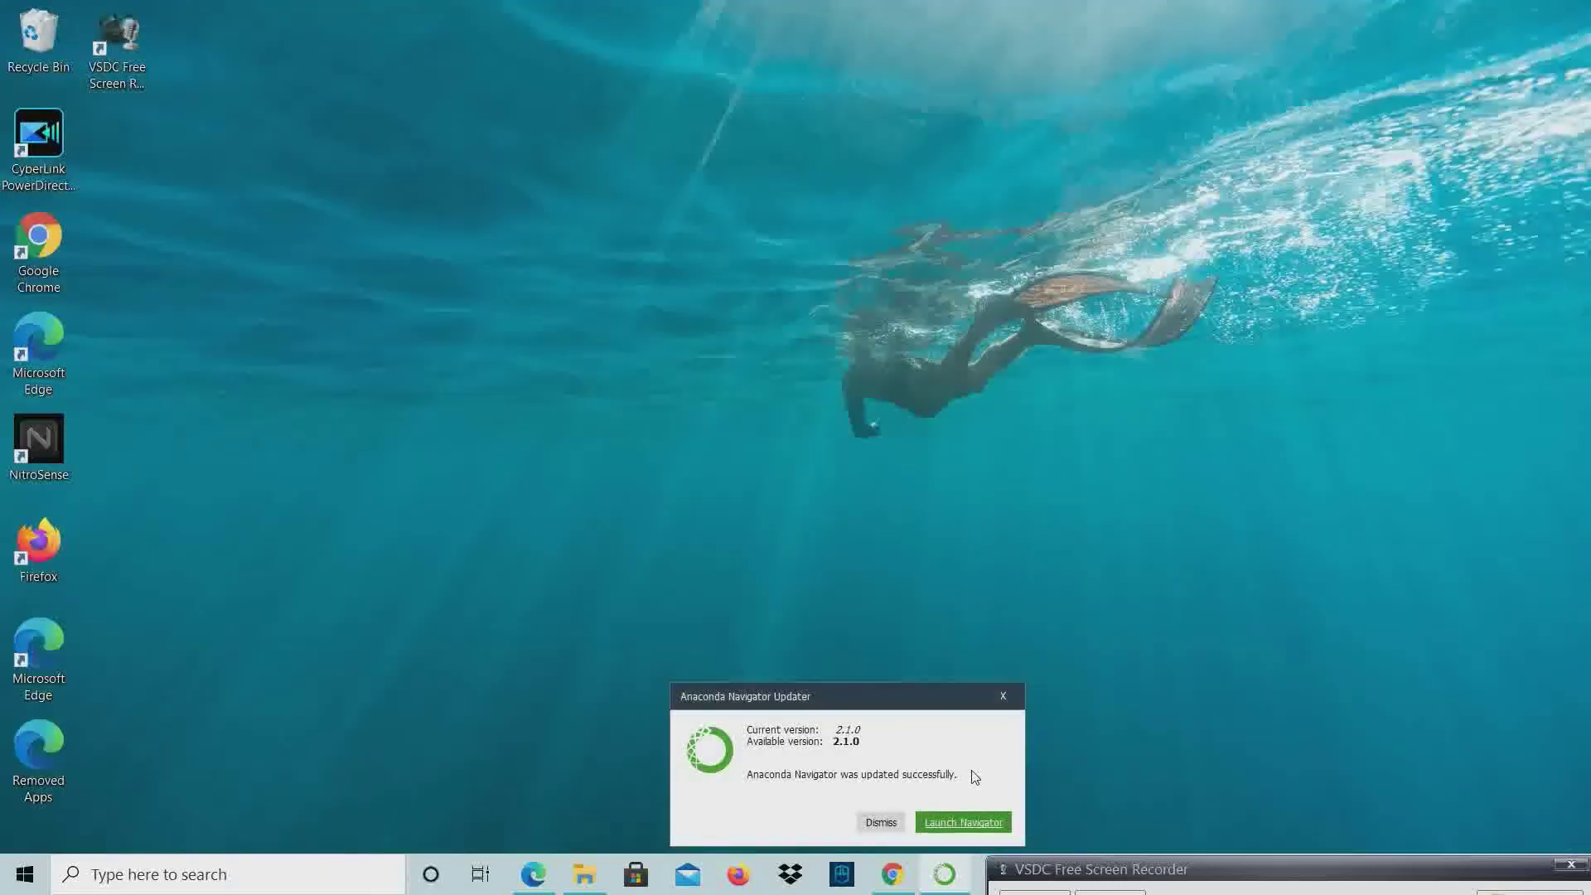
left_click(964, 820)
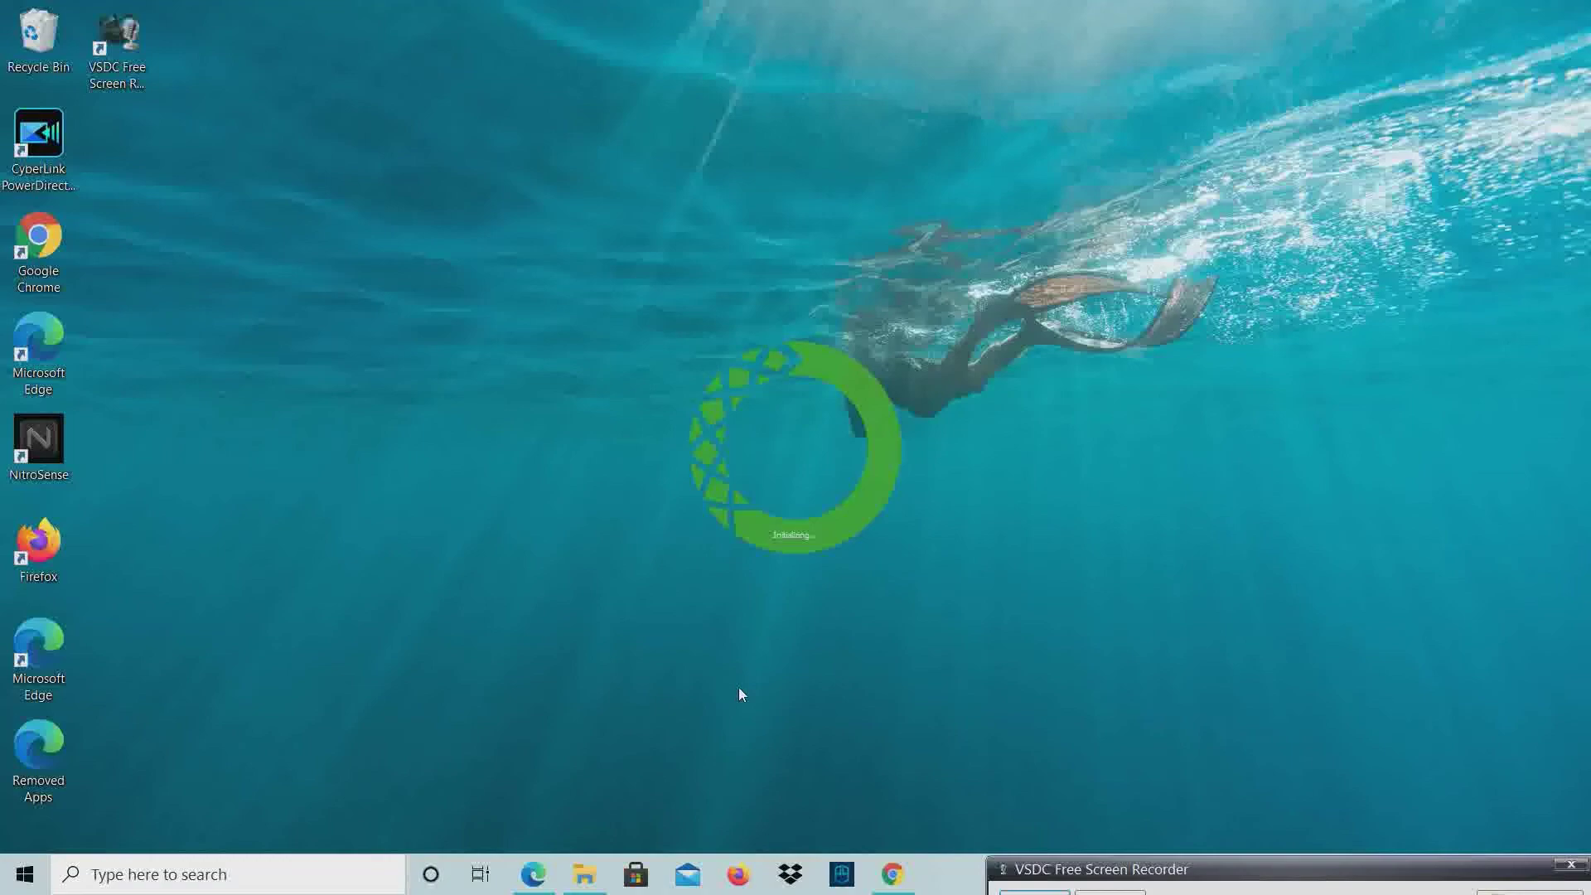
Switch to Chrome and review the Navigator user interface section of the Individual Edition page while Navigator initializes
left_click(892, 878)
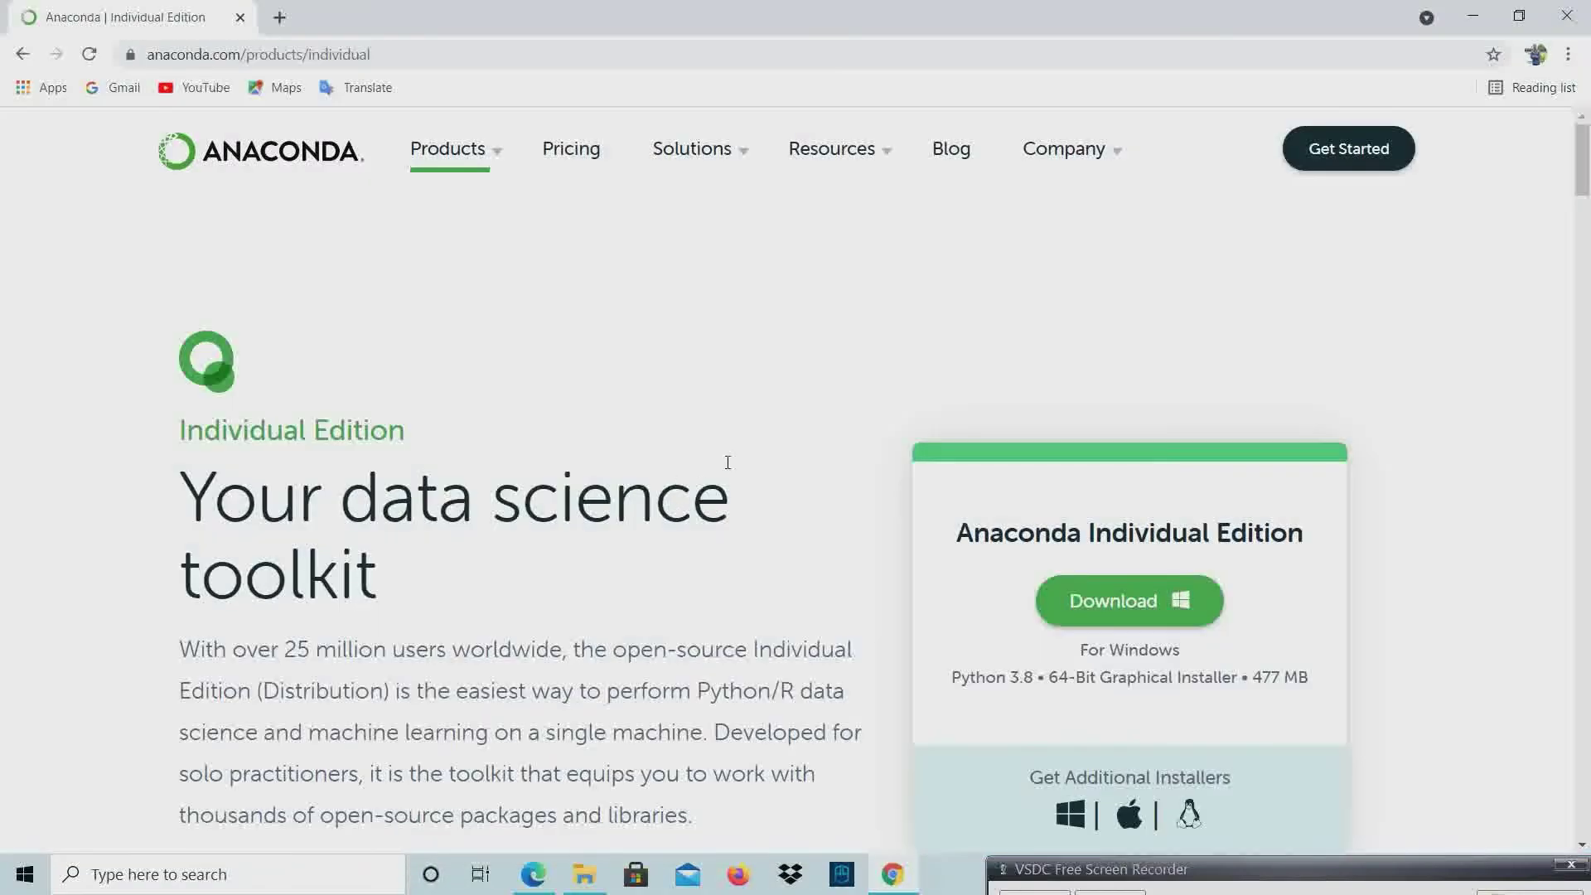
scroll(705, 454, "down", 20)
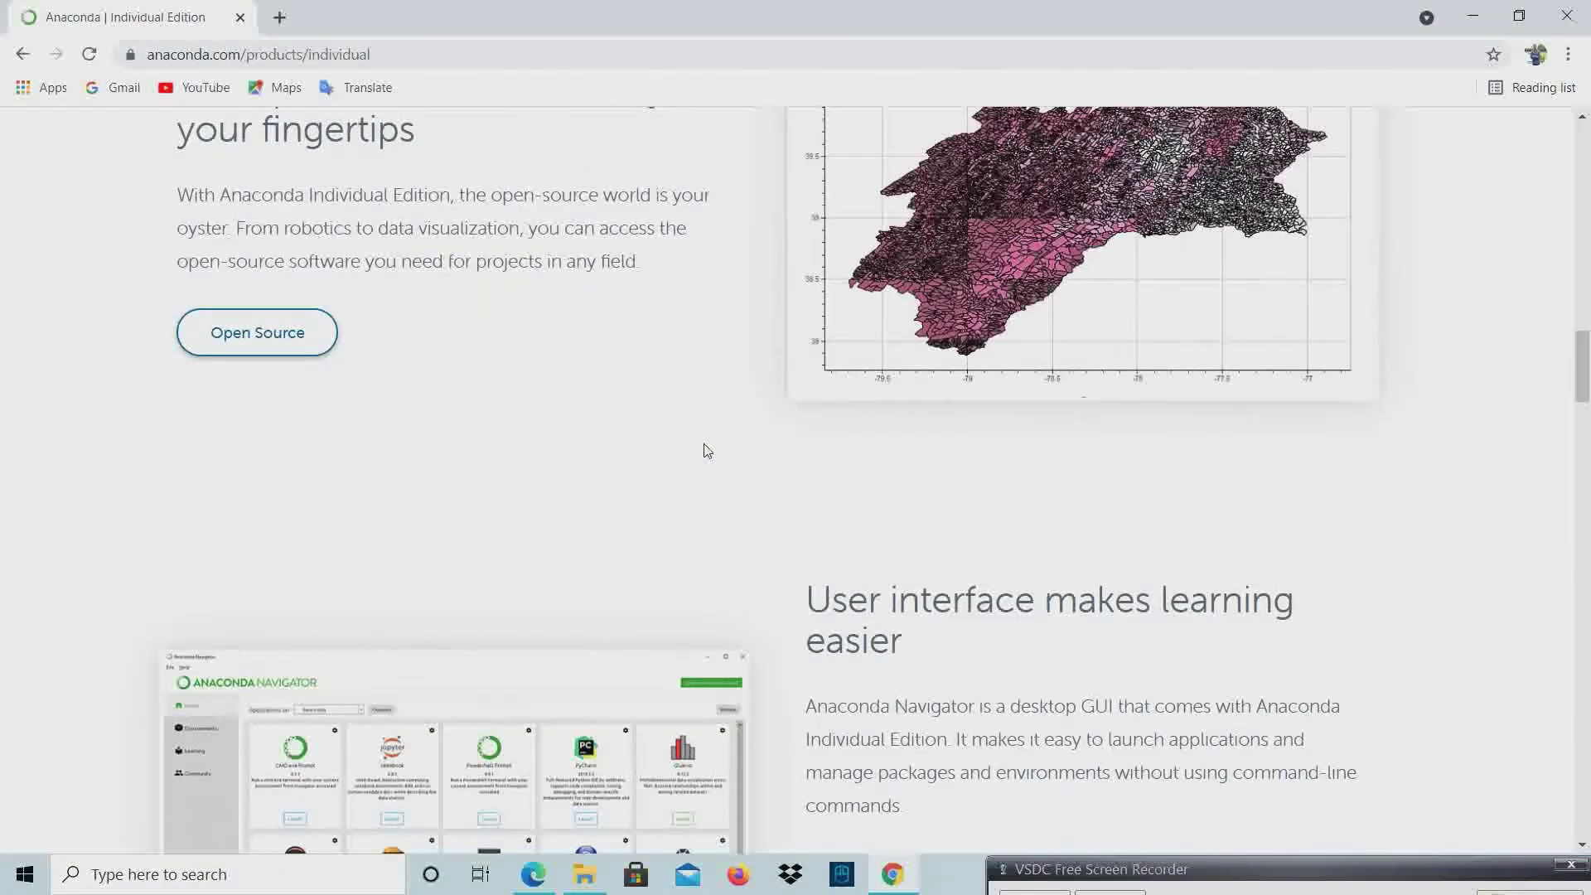
scroll(704, 454, "down", 5)
scroll(705, 457, "up", 20)
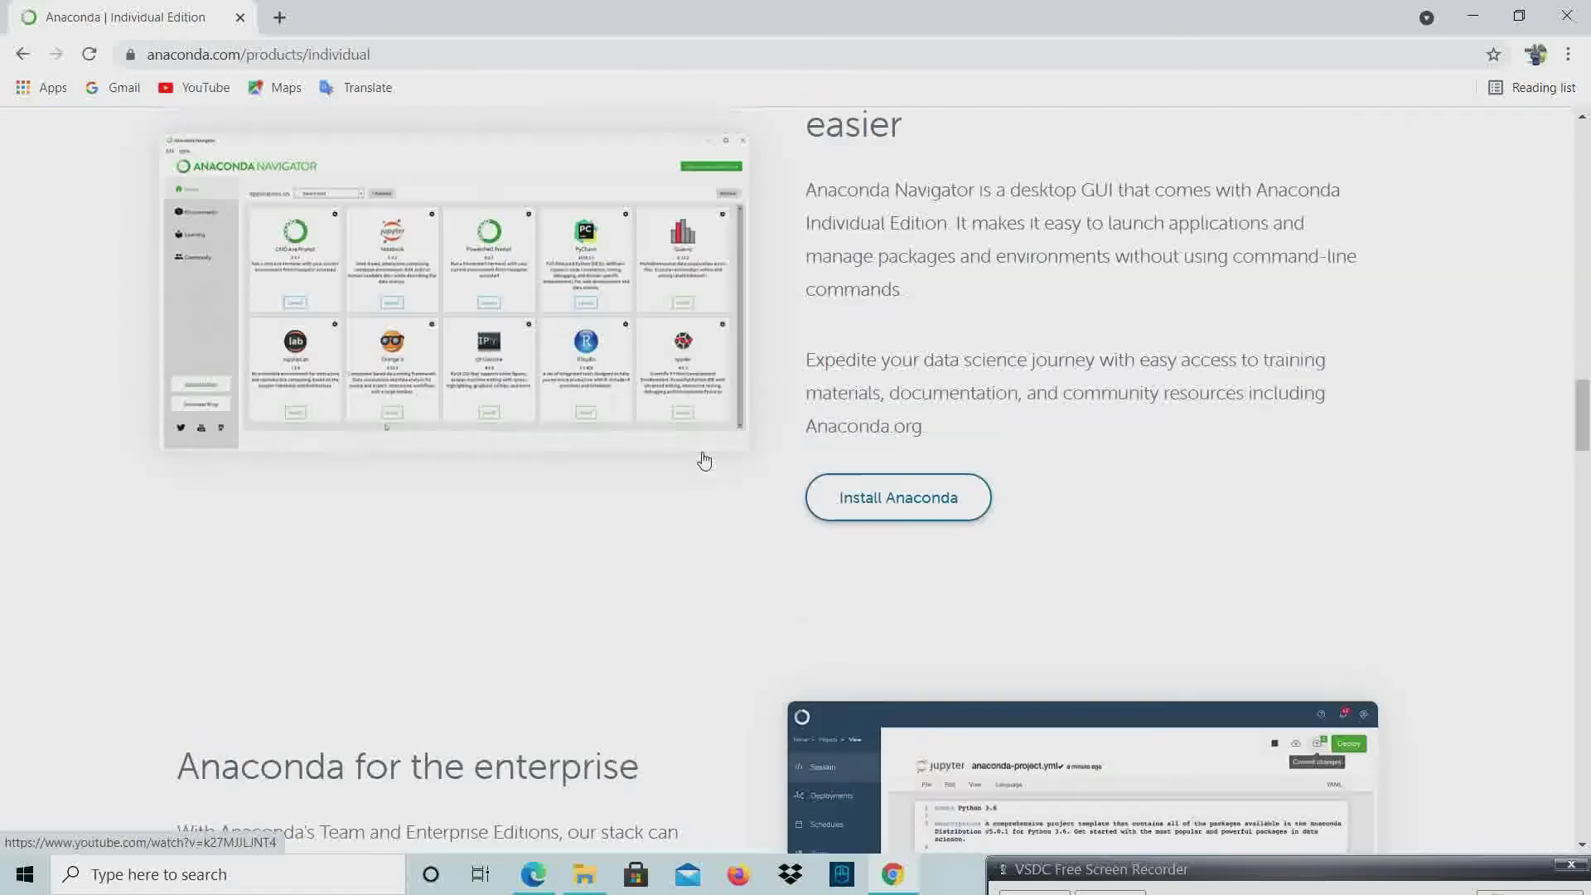
scroll(704, 461, "up", 9)
scroll(520, 238, "up", 10)
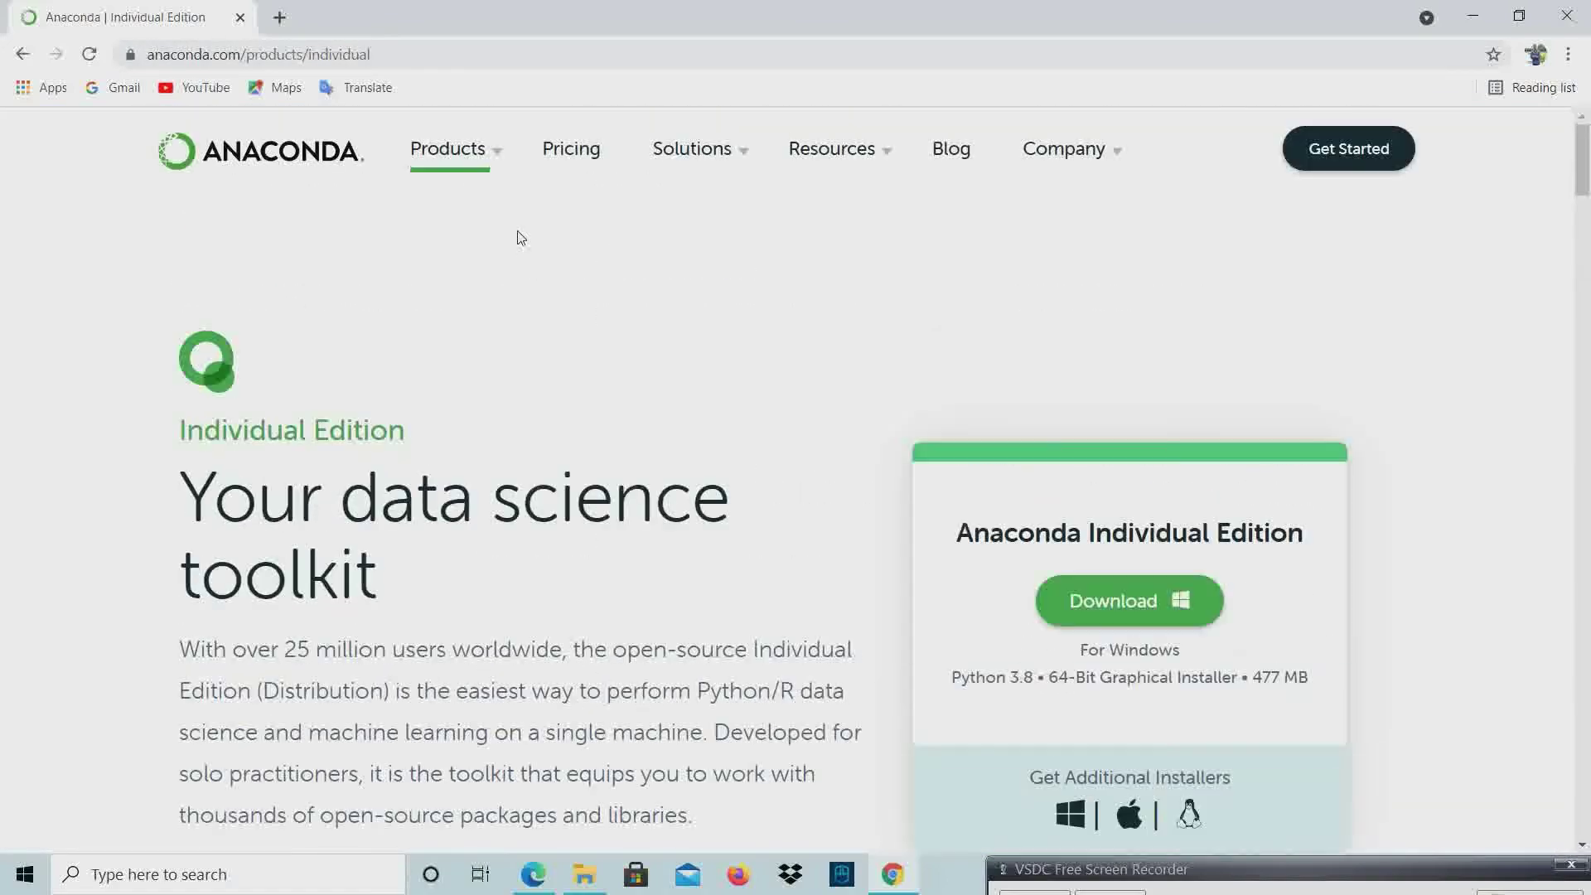
Minimize the Chrome window, search Windows for "noteboo" and launch Jupyter Notebook (Anaconda3)
left_click(1479, 16)
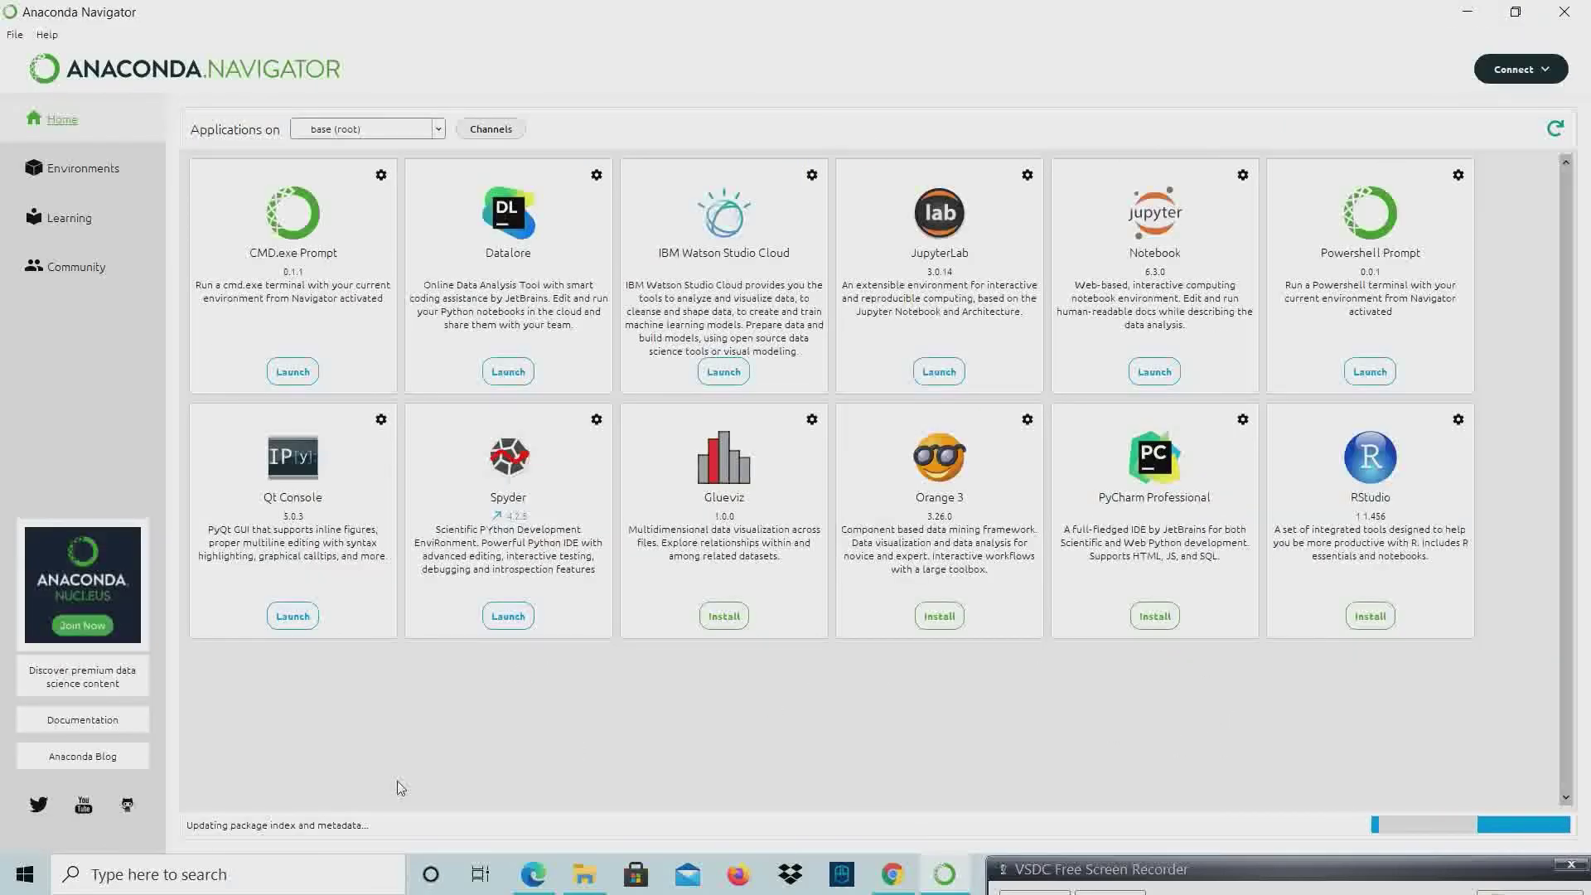
left_click(277, 888)
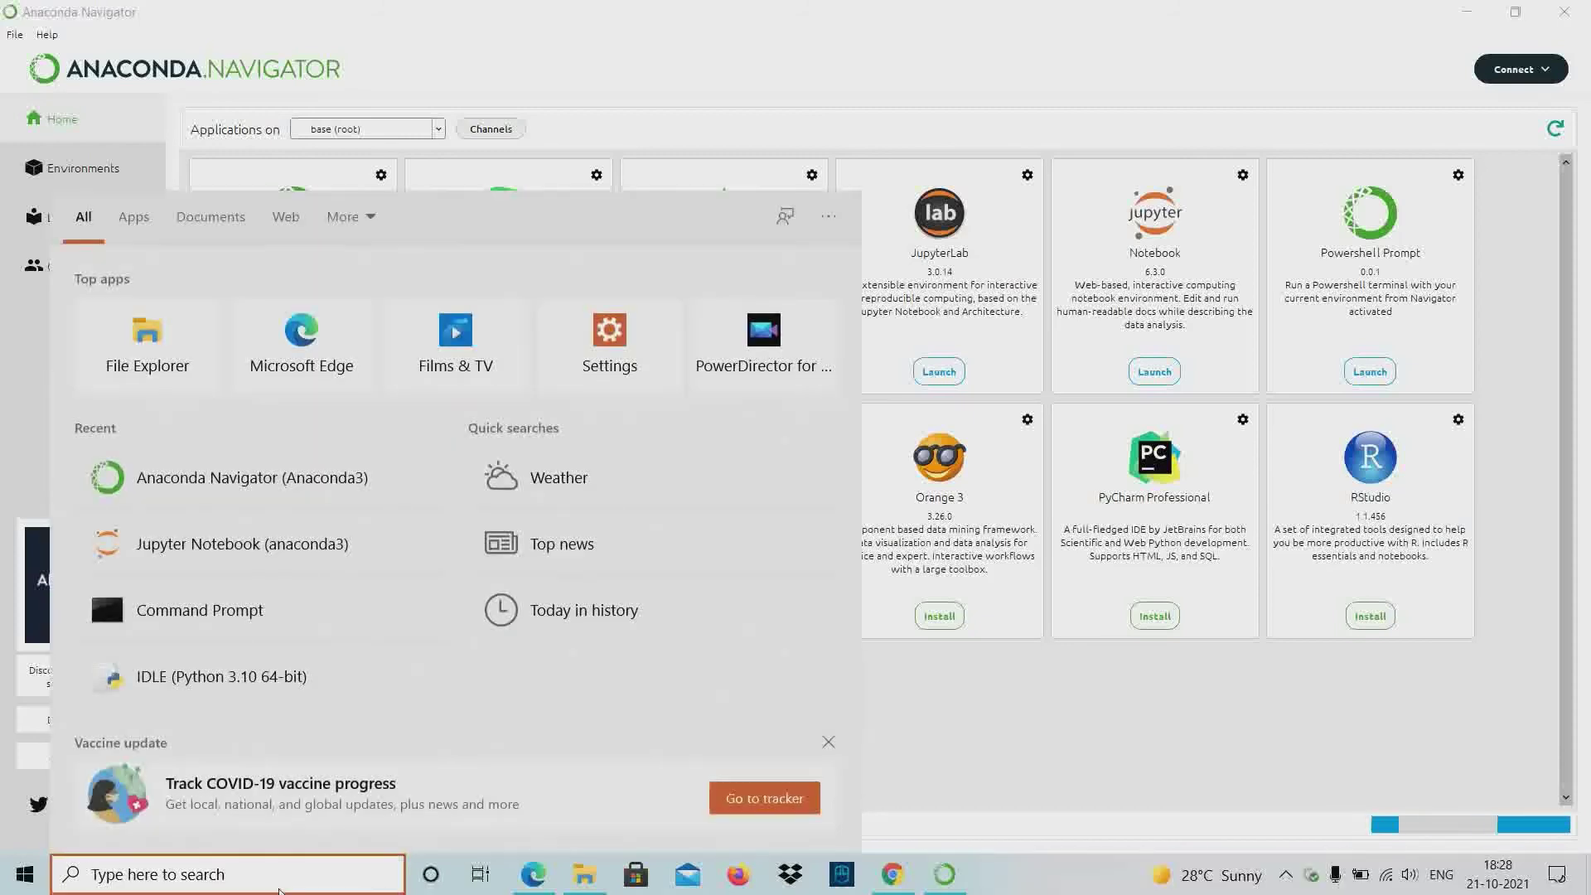
type("noe")
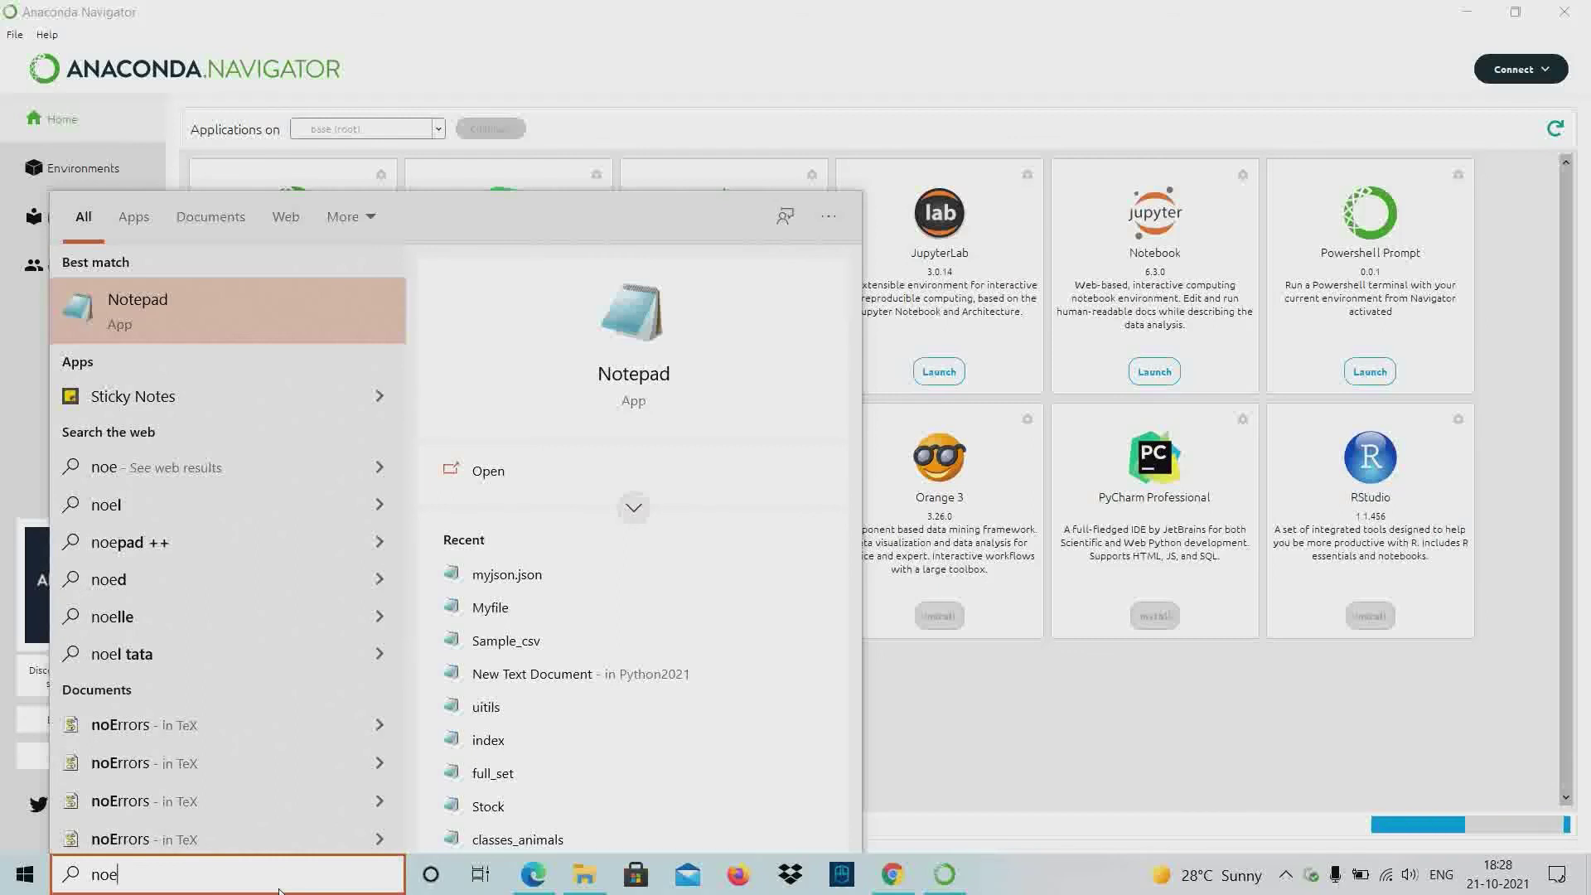
key("BackSpace")
type("teb")
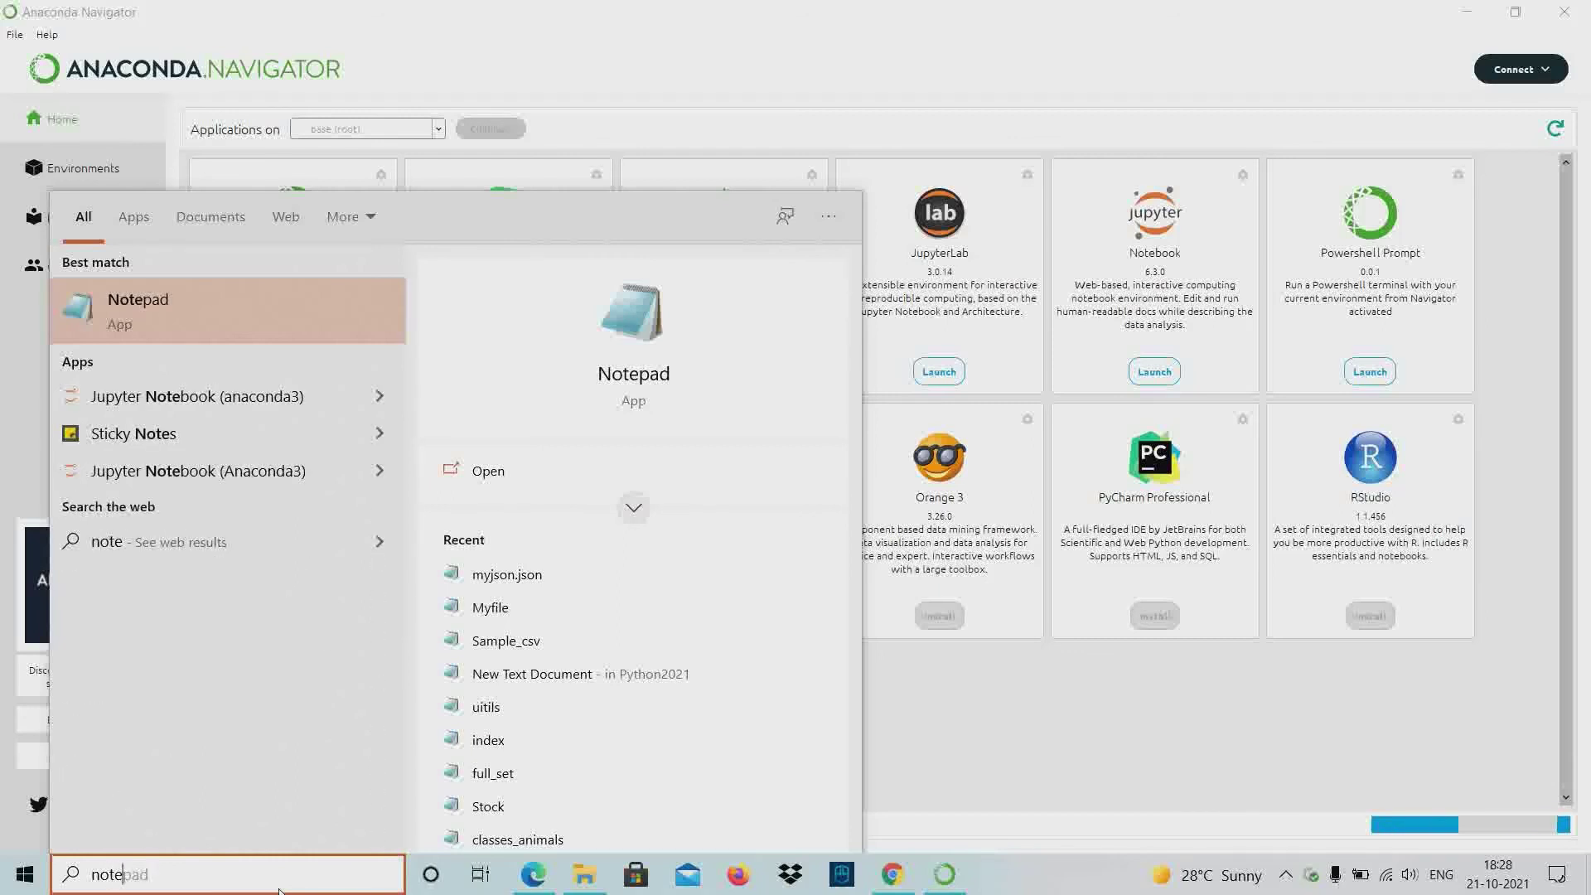
type("oo")
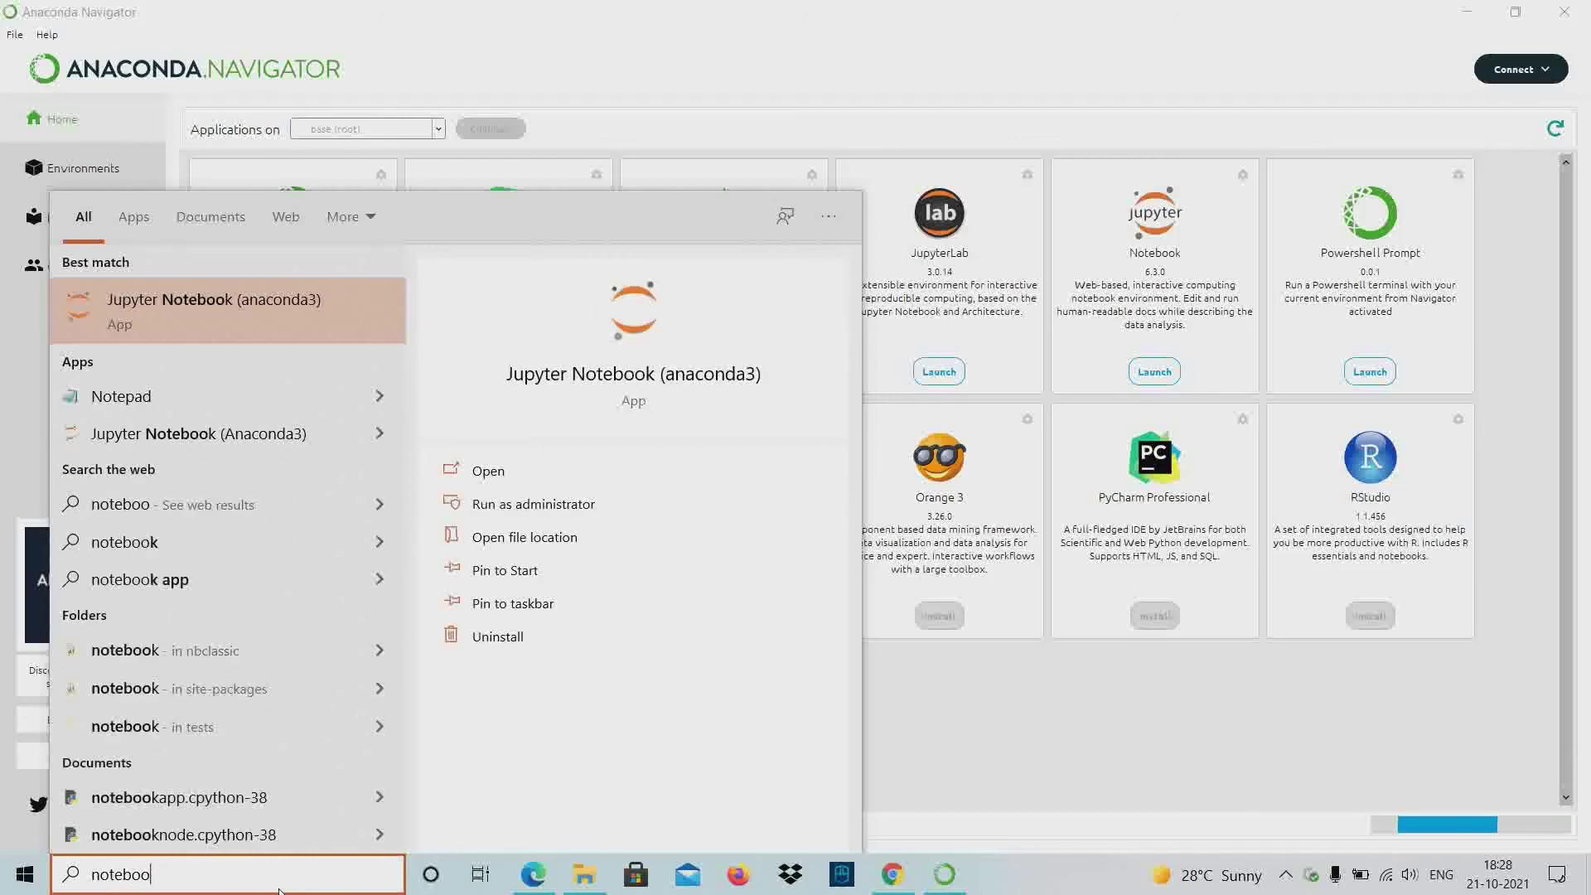
left_click(293, 437)
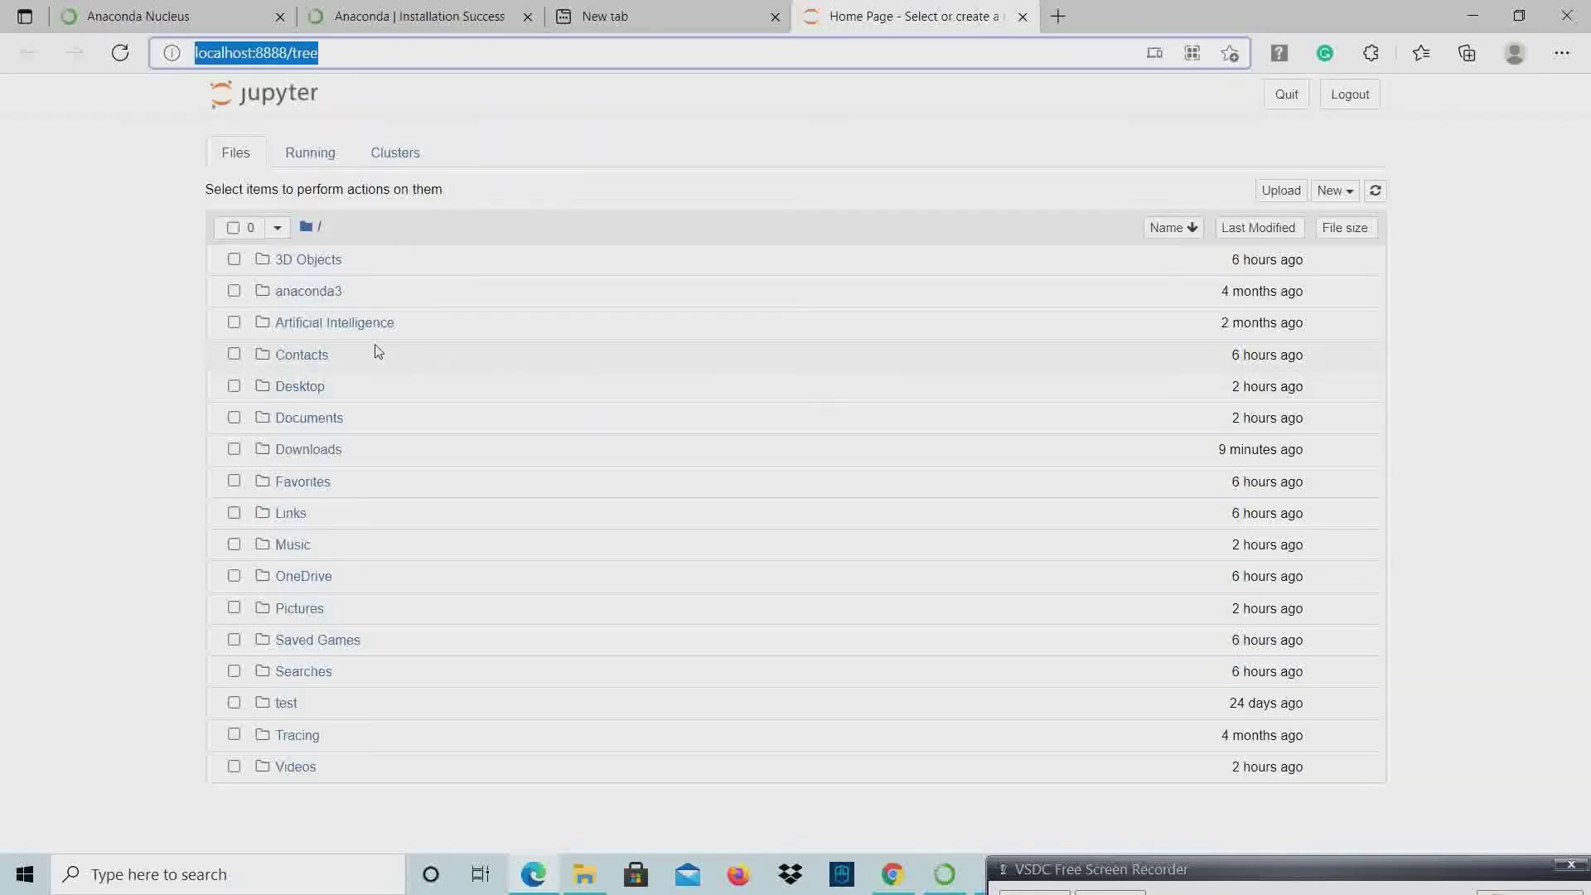
Open the Python Practice Programes folder inside the Artificial Intelligence folder in the Jupyter file list
left_click(330, 325)
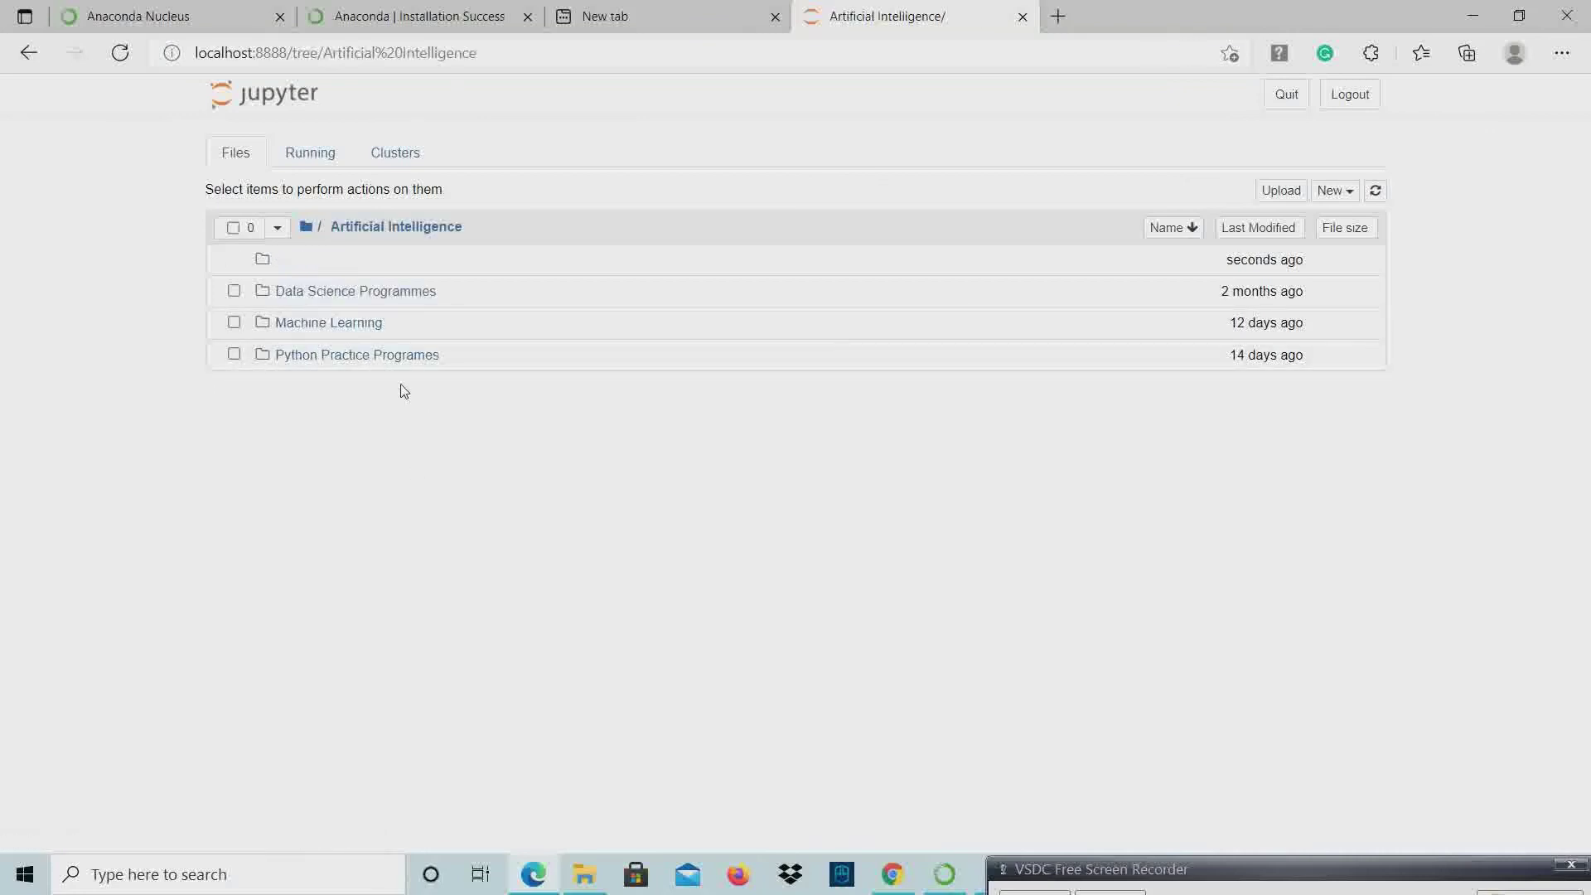
left_click(397, 356)
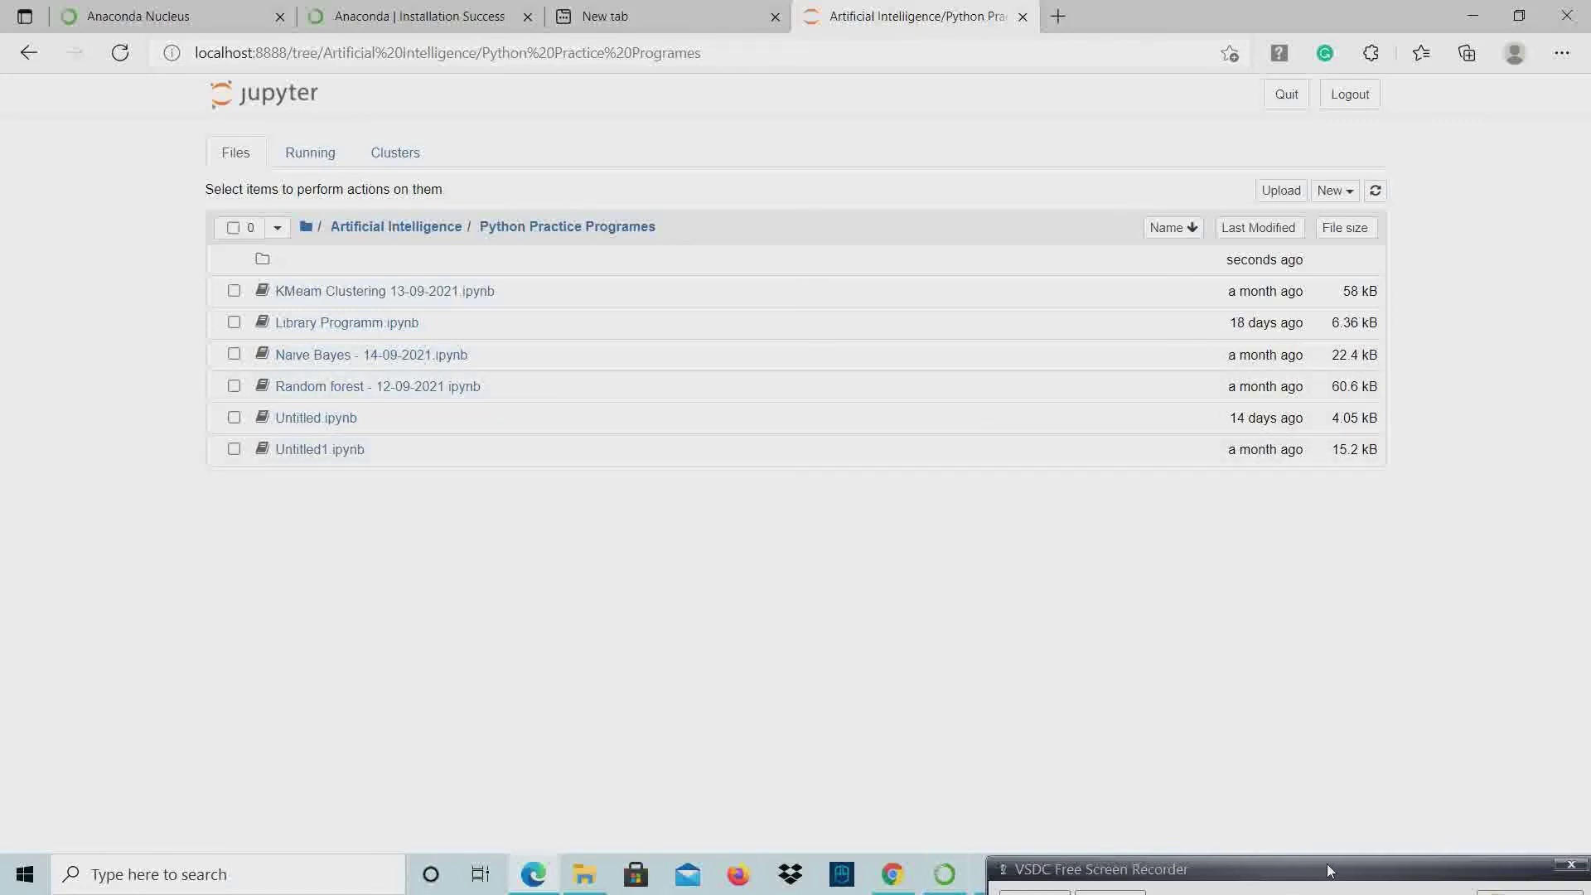
left_click_drag(1326, 865, 1281, 684)
left_click(1084, 725)
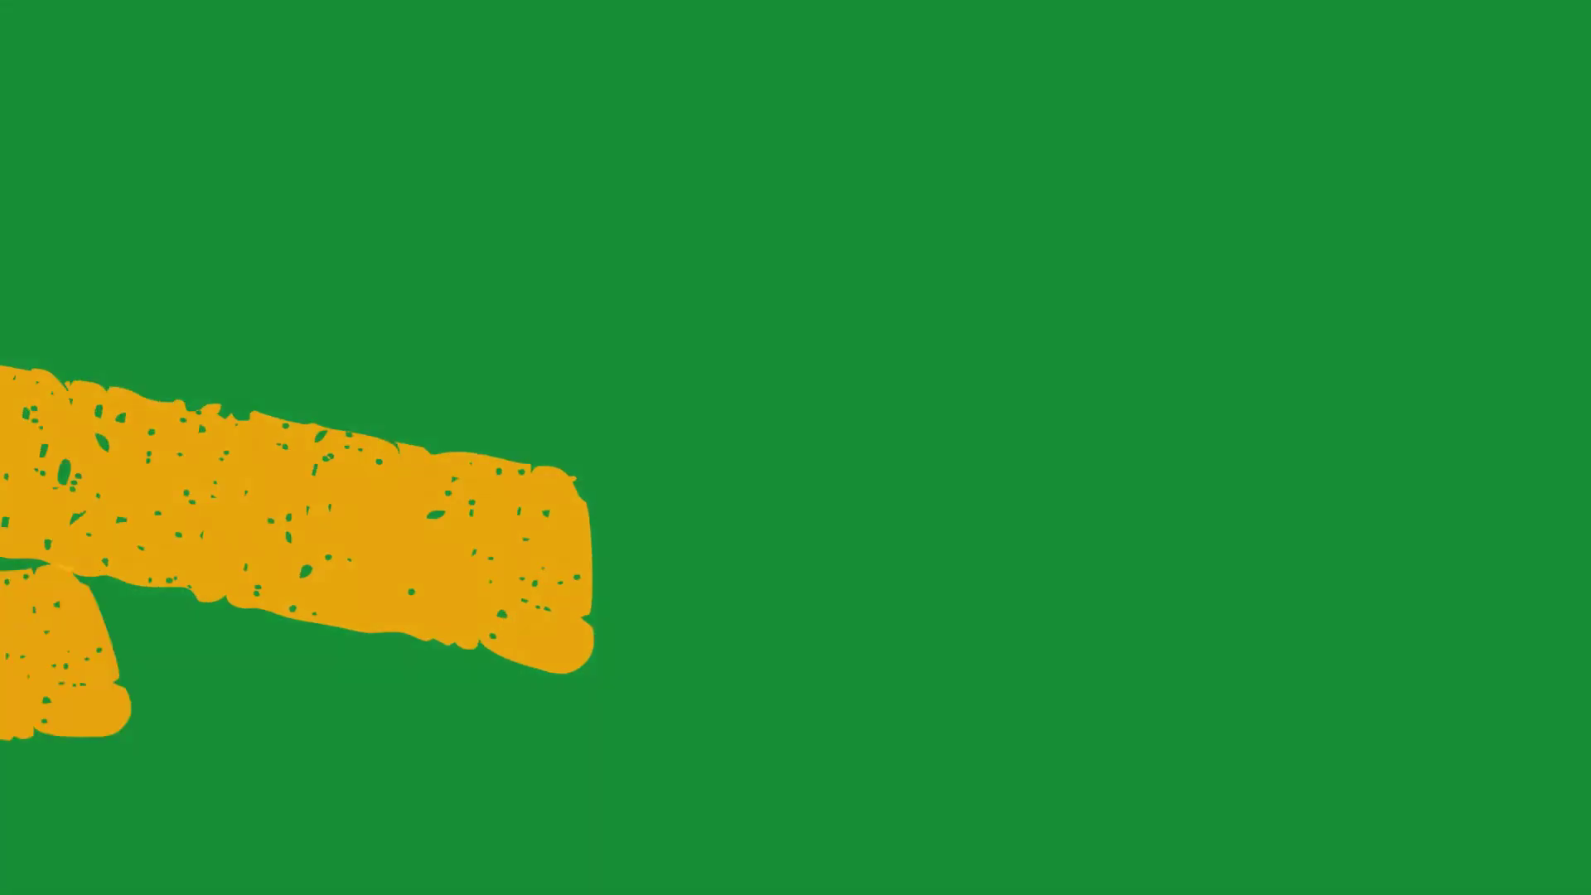